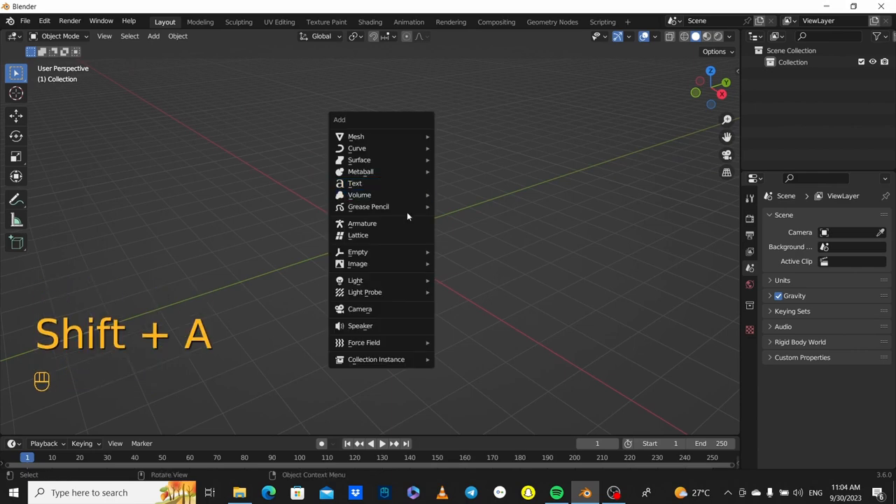
Add a text object at the origin and change its wording to "Linked".
{"action": "left_click", "coordinate": [375, 184]}
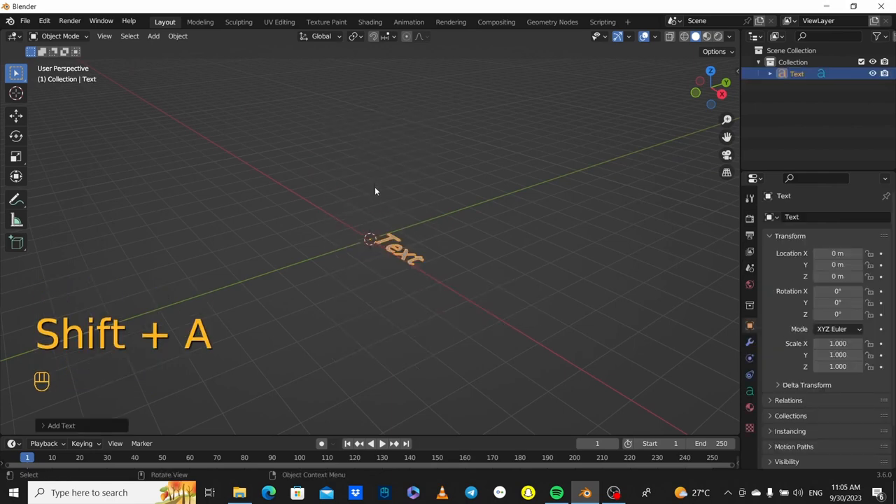
{"action": "key", "text": "KP_7"}
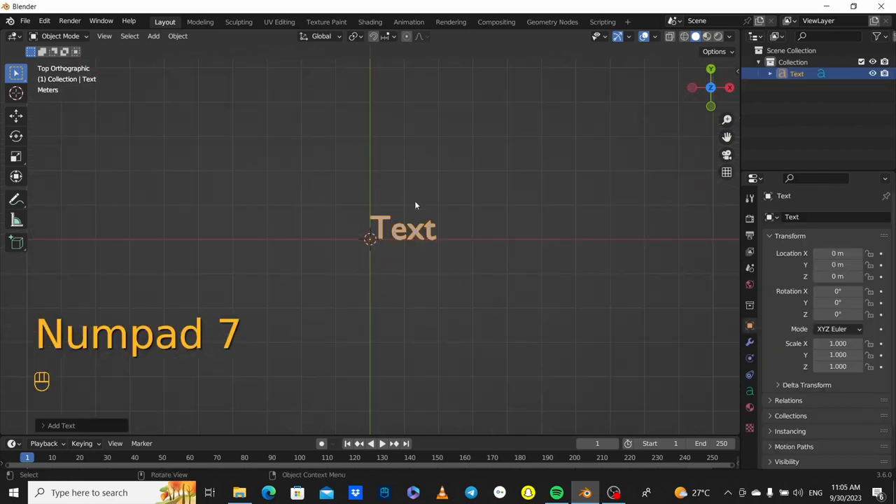
{"action": "key", "text": "Tab"}
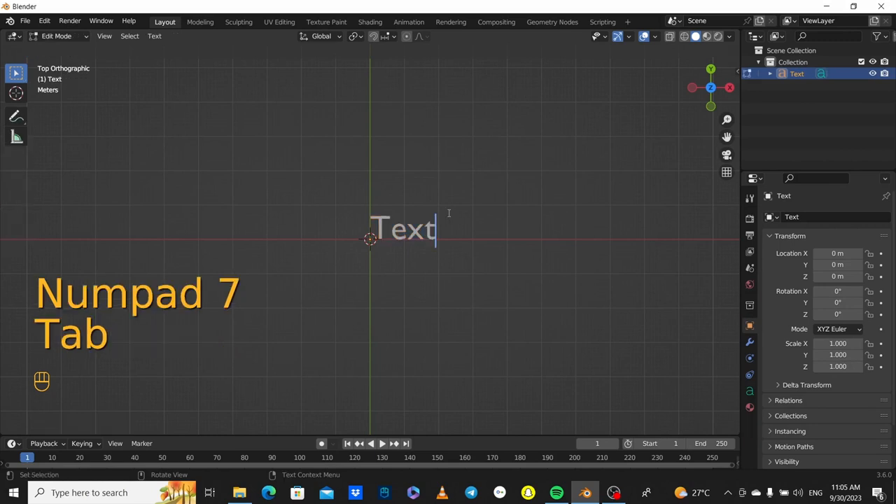
{"action": "key", "text": "BackSpace"}
{"action": "key", "text": "BackSpace"}
{"action": "key", "text": "BackSpace"}
{"action": "key", "text": "BackSpace"}
{"action": "key", "text": "Caps_Lock"}
{"action": "type", "text": "L"}
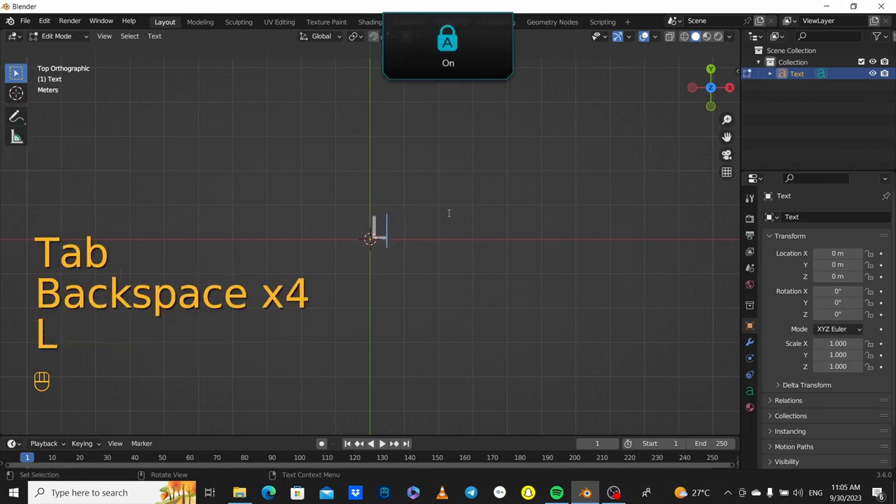
{"action": "key", "text": "Caps_Lock"}
{"action": "type", "text": "inked"}
{"action": "key", "text": "Tab"}
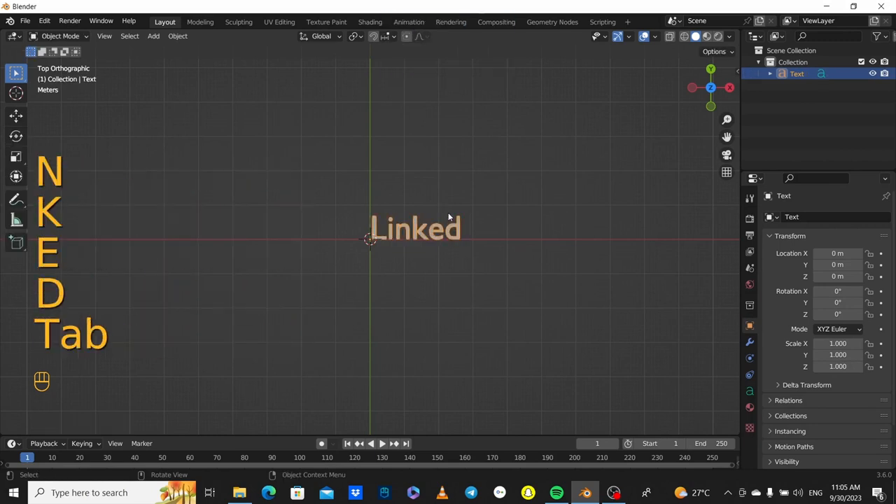
Set the text's horizontal alignment to Center.
{"action": "left_click", "coordinate": [749, 391]}
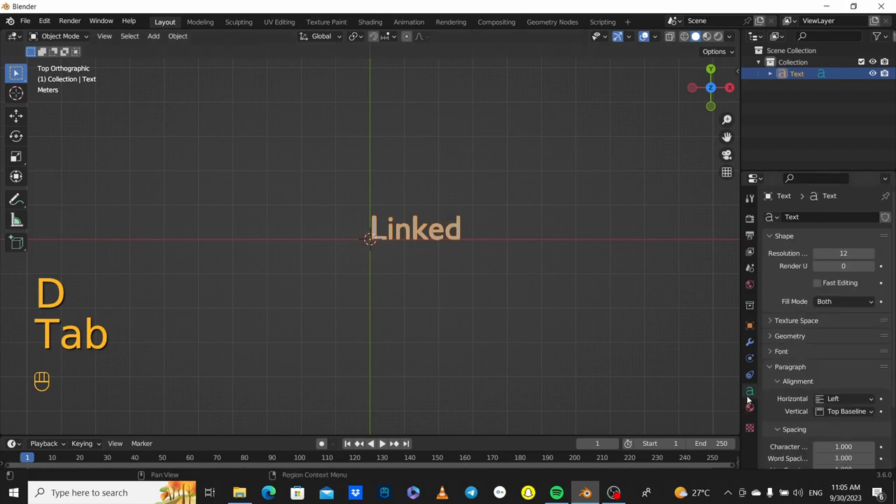
{"action": "left_click", "coordinate": [847, 398]}
{"action": "left_click", "coordinate": [830, 372]}
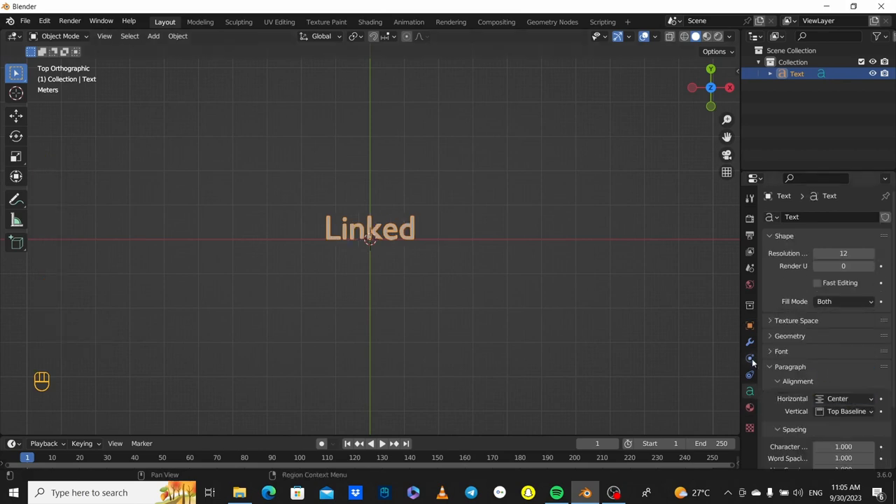
Load the Myriad Roman Regular font from the fonts folder in Documents as the text's regular font.
{"action": "left_click", "coordinate": [798, 347]}
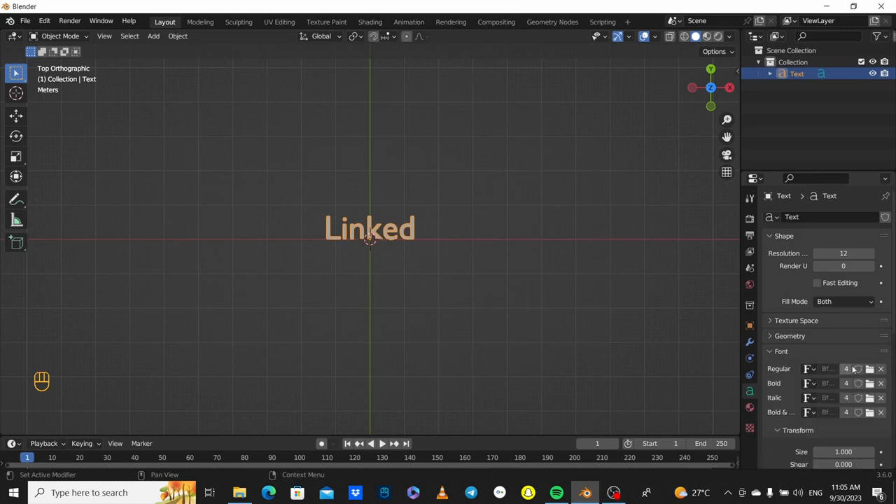
{"action": "left_click", "coordinate": [869, 369]}
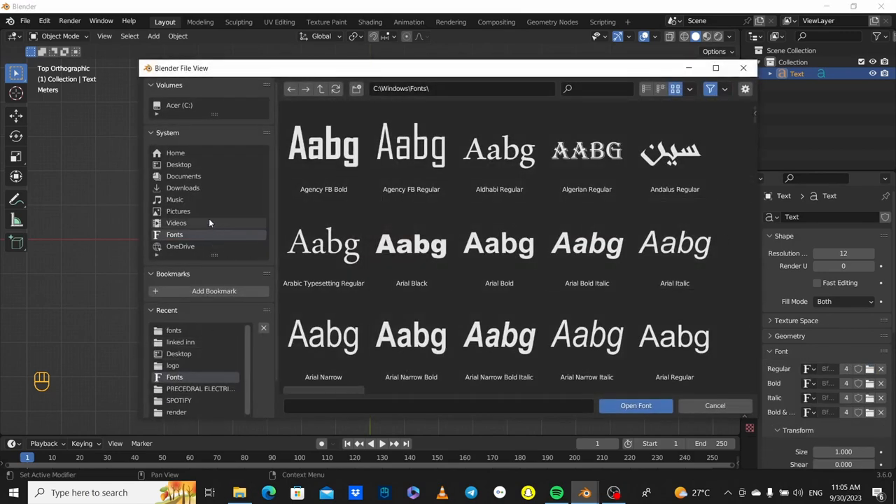
{"action": "left_click", "coordinate": [187, 176]}
{"action": "double_click", "coordinate": [501, 325]}
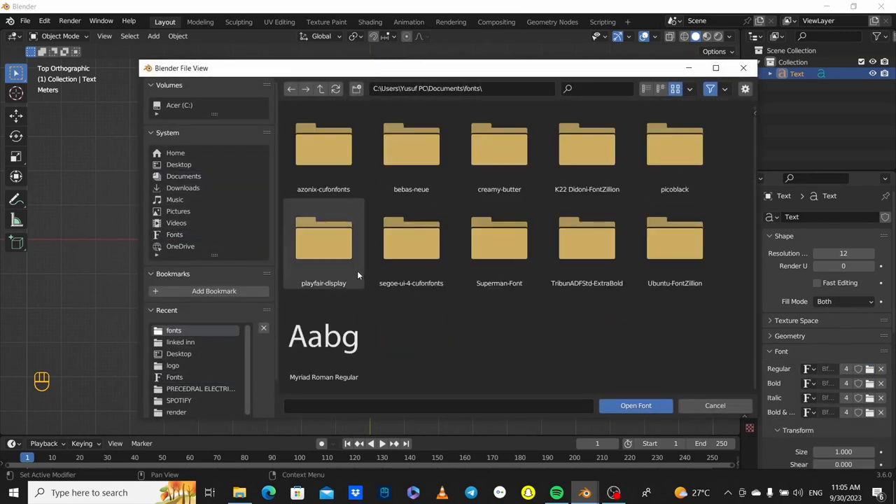
{"action": "double_click", "coordinate": [345, 343]}
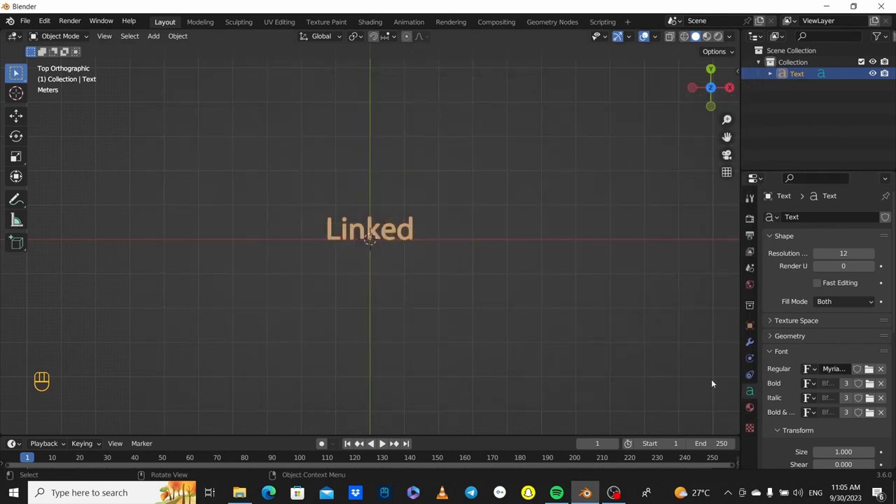
Give the Linked text thickness by setting its geometry Extrude value to 0.002 m.
{"action": "scroll", "coordinate": [663, 363], "scroll_direction": "up", "scroll_amount": 5}
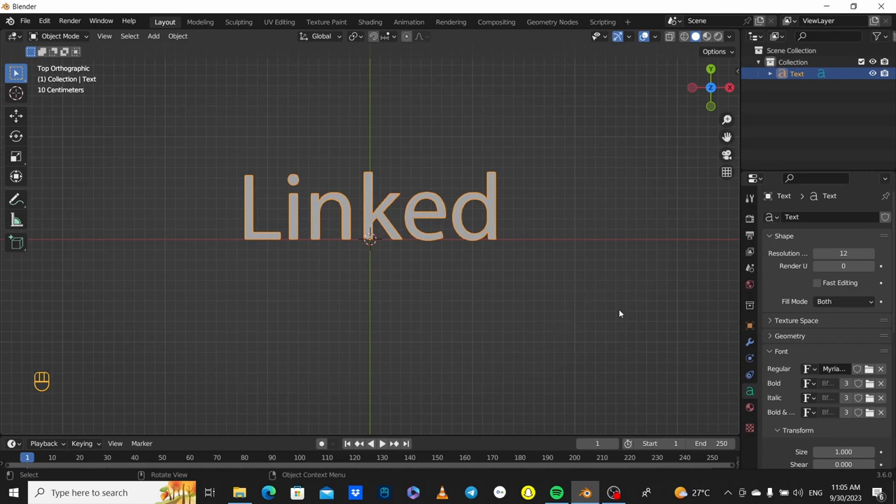
{"action": "middle_click_drag", "start_coordinate": [566, 282], "coordinate": [578, 182]}
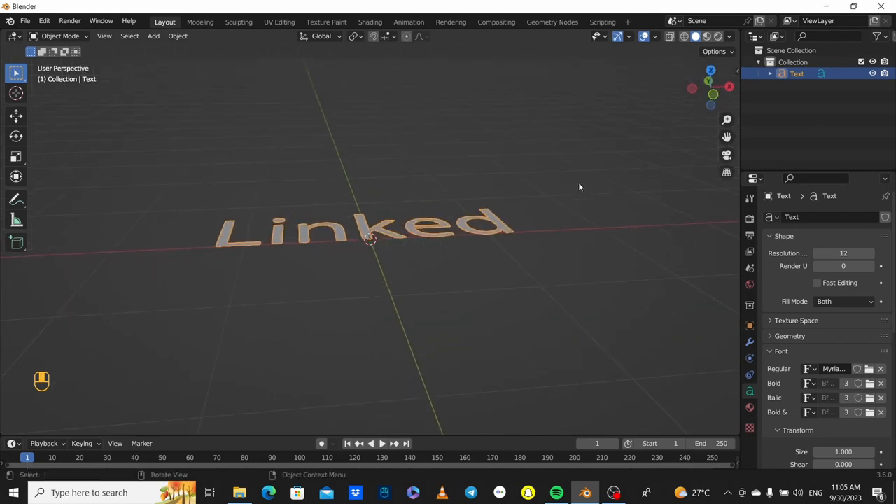
{"action": "left_click", "coordinate": [784, 336]}
{"action": "left_click", "coordinate": [838, 366]}
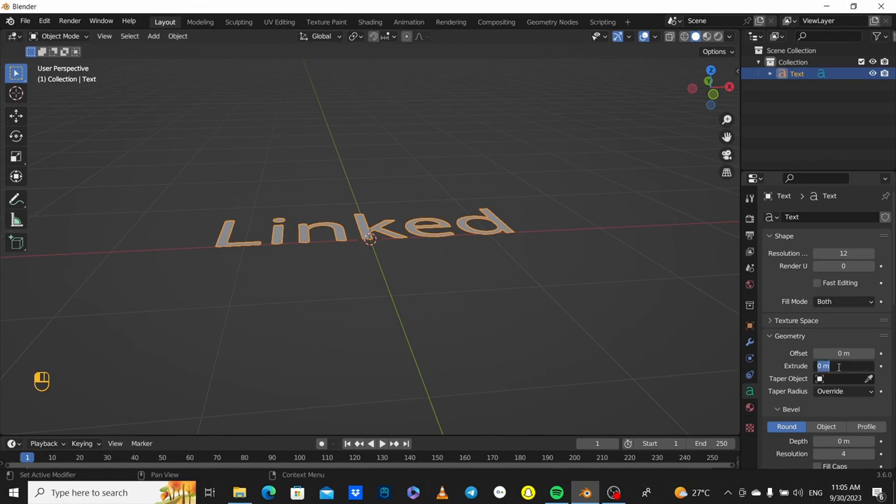
{"action": "type", "text": "0.002"}
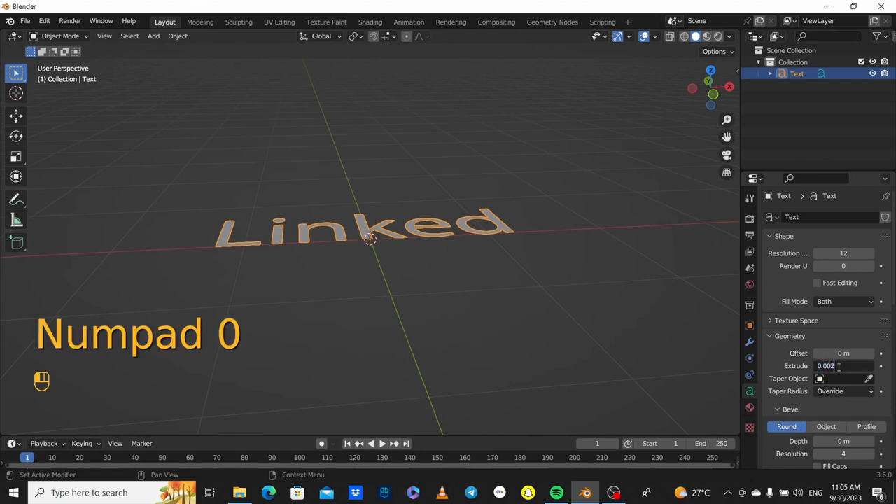
{"action": "key", "text": "Return"}
{"action": "middle_click_drag", "start_coordinate": [294, 239], "coordinate": [462, 196]}
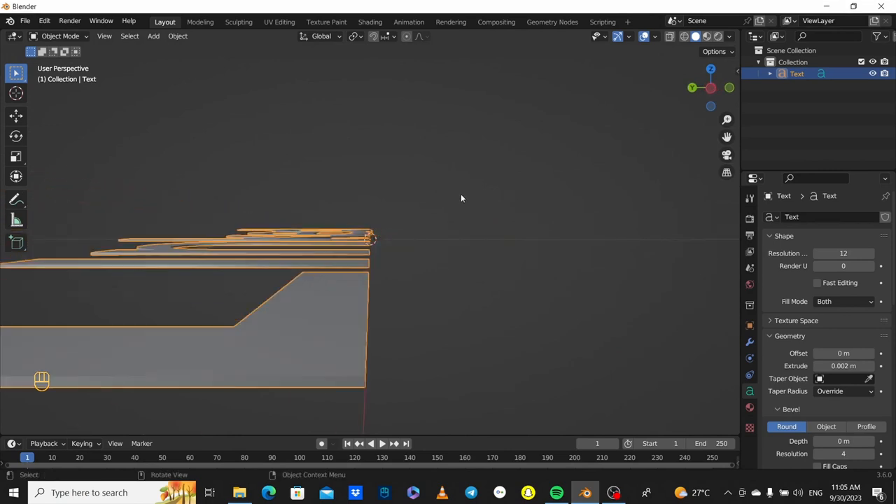
Try a thinner Extrude value of 0.0001 m on the Linked text.
{"action": "double_click", "coordinate": [843, 365]}
{"action": "type", "text": "0.000"}
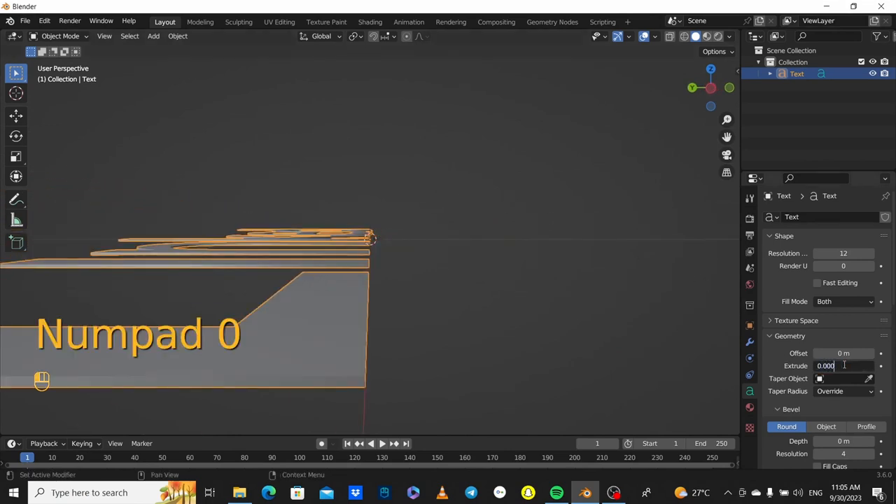
{"action": "type", "text": "1"}
{"action": "key", "text": "Return"}
{"action": "middle_click_drag", "start_coordinate": [550, 362], "coordinate": [563, 346]}
Restore the Linked text's Extrude value to 0.002 m.
{"action": "double_click", "coordinate": [858, 366]}
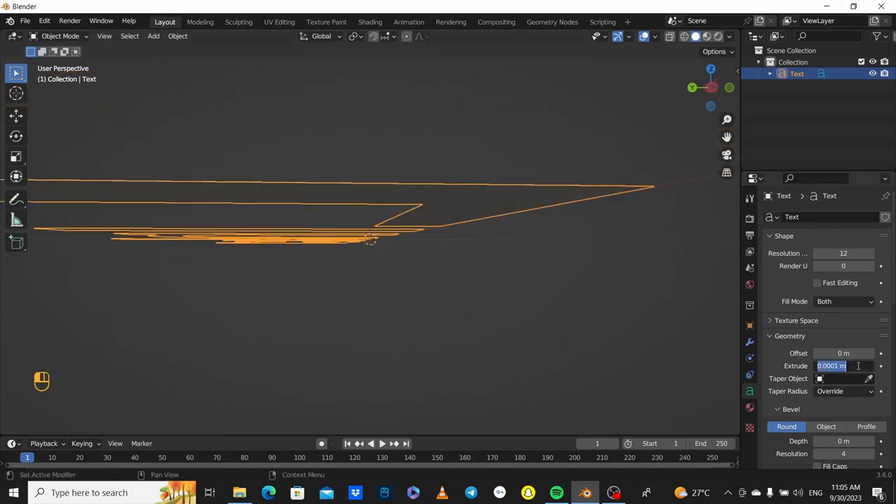
{"action": "type", "text": "0.00"}
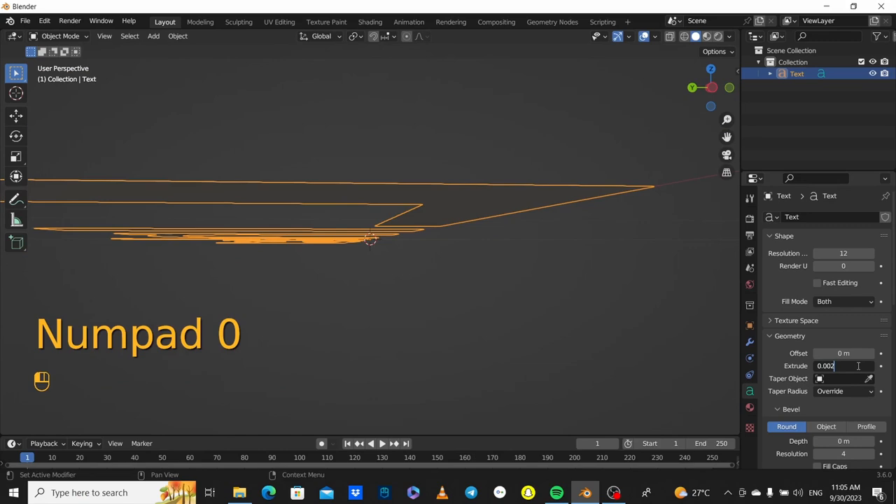
{"action": "type", "text": "2"}
{"action": "key", "text": "Return"}
{"action": "middle_click_drag", "start_coordinate": [616, 333], "coordinate": [607, 336]}
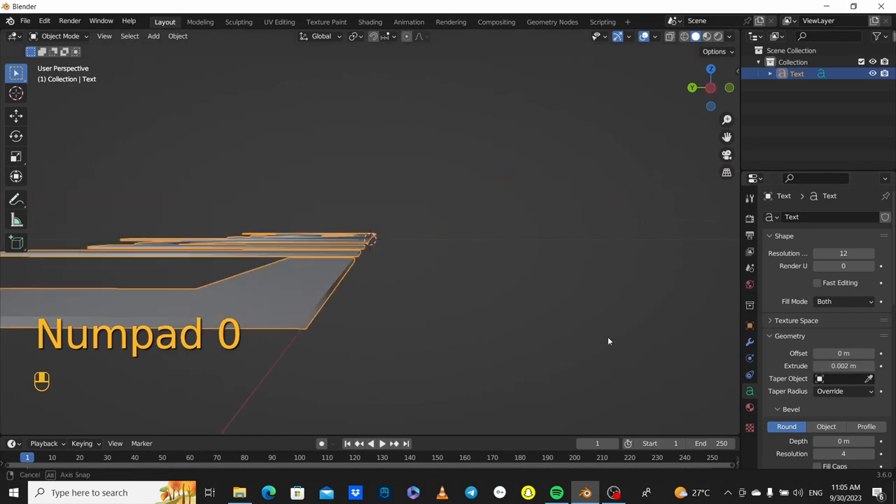
Convert the Linked text object to a mesh.
{"action": "key", "text": "KP_7"}
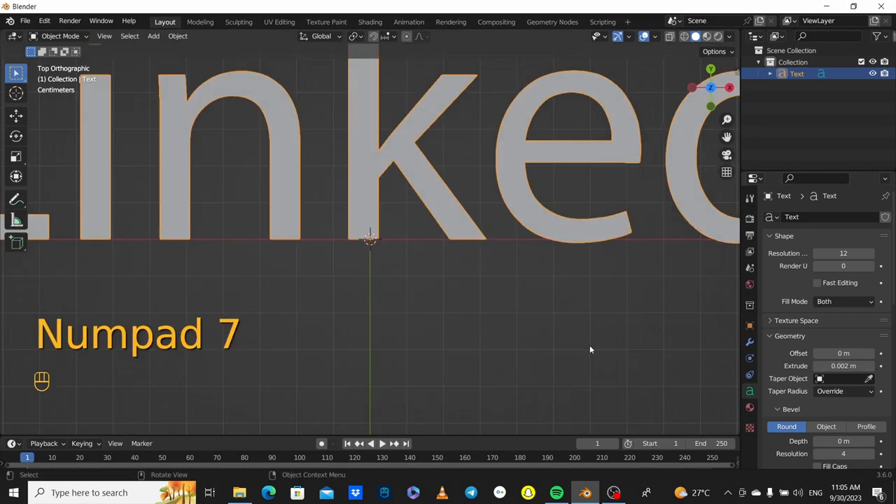
{"action": "scroll", "coordinate": [590, 346], "scroll_direction": "down", "scroll_amount": 4}
{"action": "left_click", "coordinate": [618, 294]}
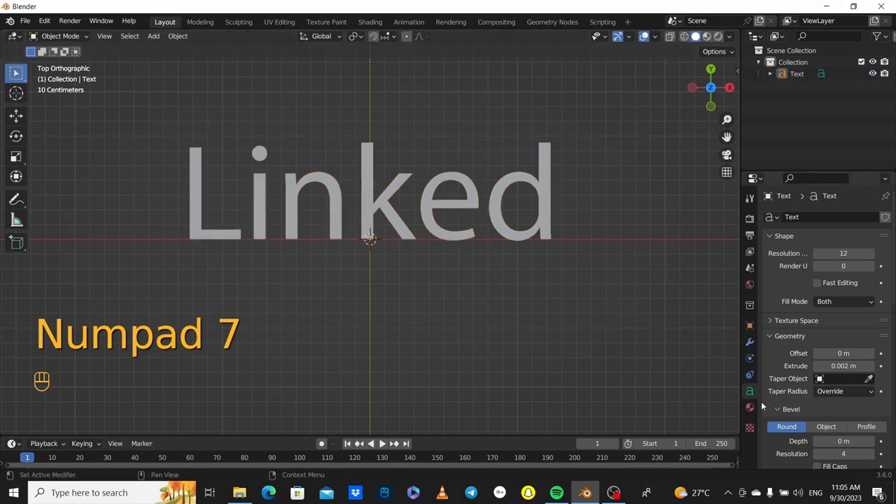
{"action": "left_click", "coordinate": [751, 342]}
{"action": "left_click", "coordinate": [463, 235]}
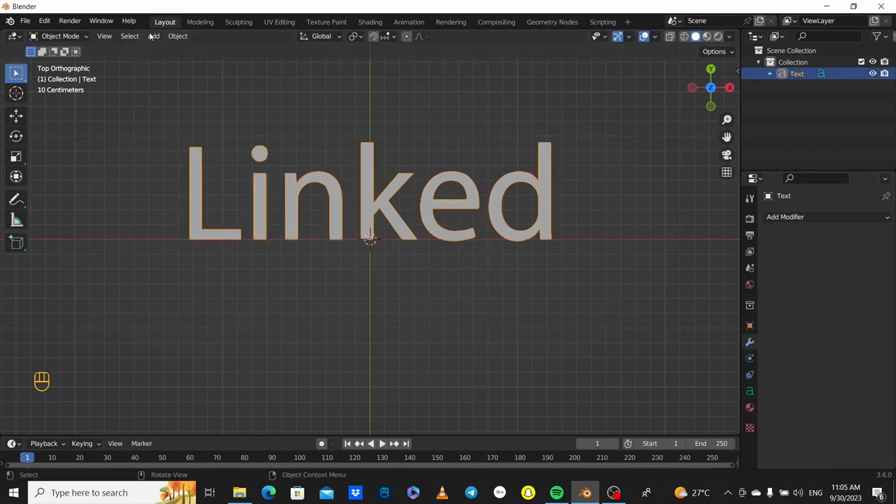
{"action": "left_click", "coordinate": [178, 35]}
{"action": "mouse_move", "coordinate": [232, 380]}
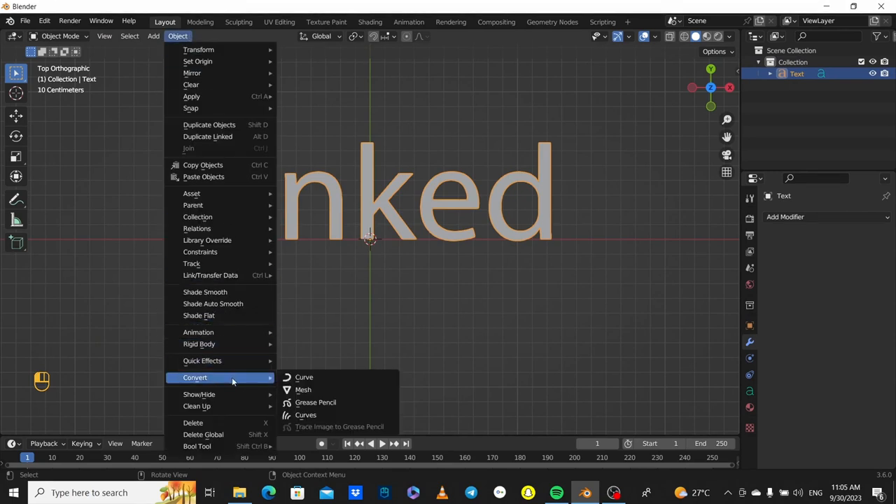
{"action": "left_click", "coordinate": [305, 390]}
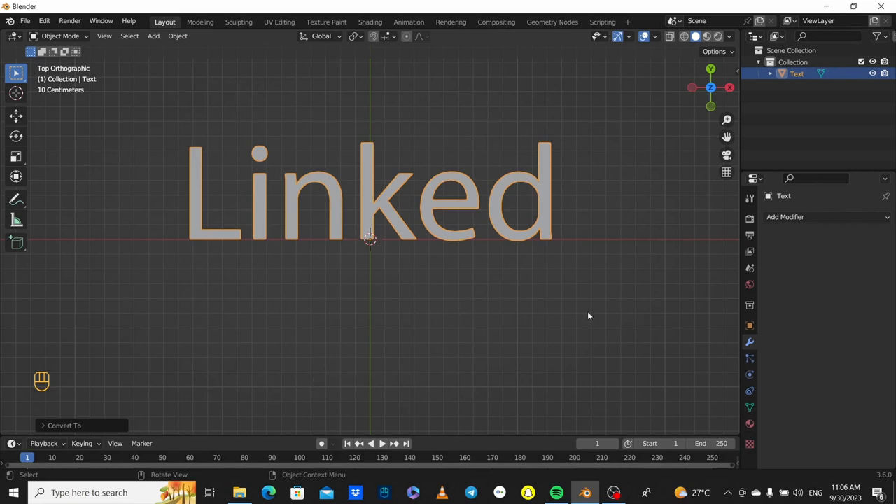
Add a Remesh modifier to the text in Sharp mode with Remove Disconnected off and Octree Depth 8, and apply it.
{"action": "left_click", "coordinate": [774, 217]}
{"action": "left_click", "coordinate": [661, 384]}
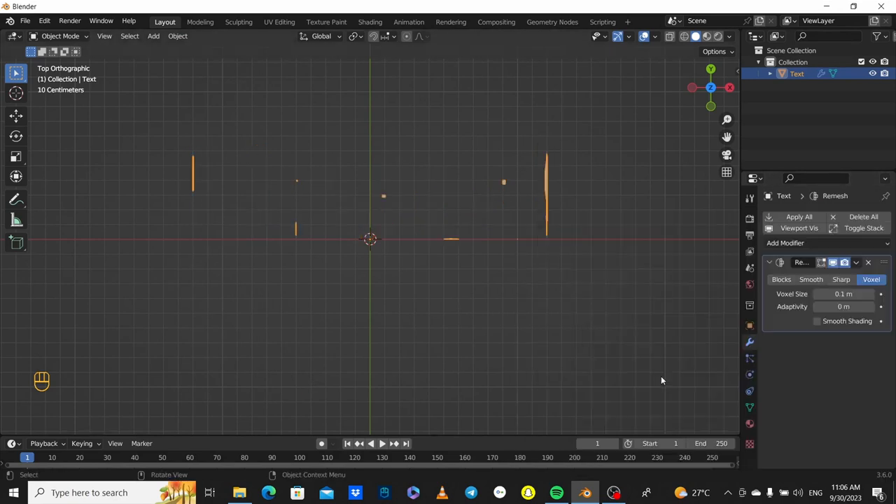
{"action": "left_click", "coordinate": [840, 280]}
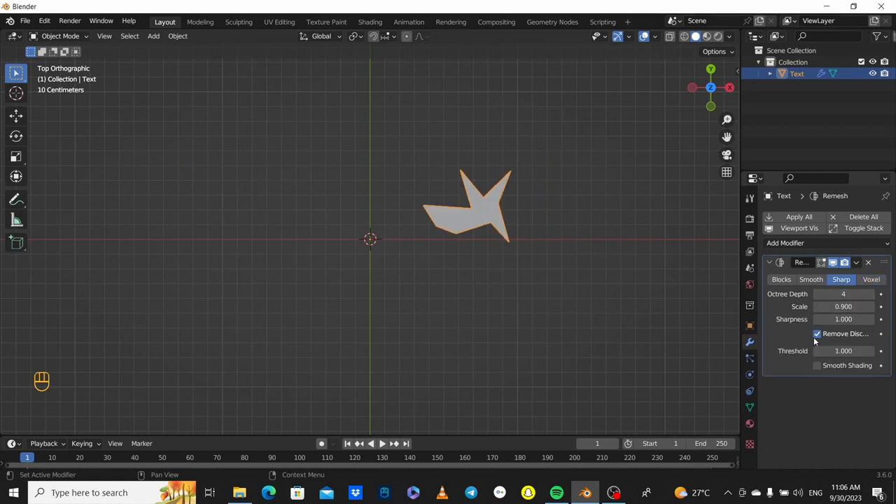
{"action": "left_click", "coordinate": [816, 334]}
{"action": "left_click", "coordinate": [841, 294]}
{"action": "type", "text": "8"}
{"action": "key", "text": "Return"}
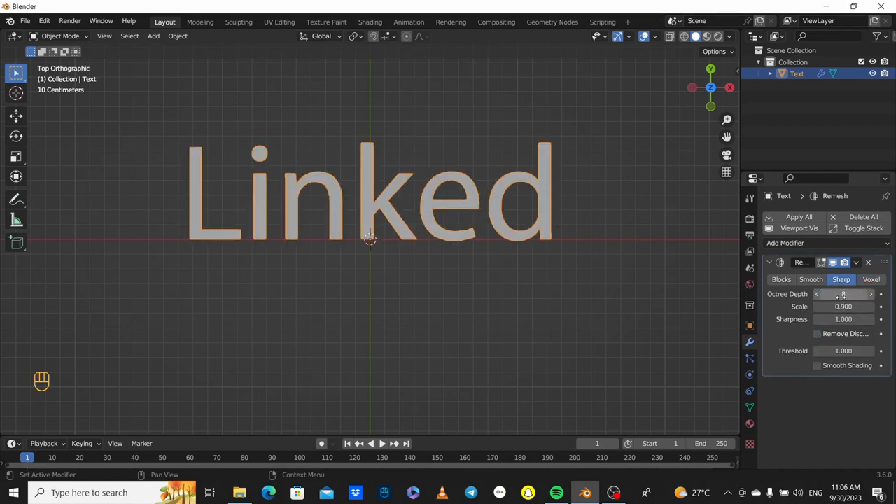
{"action": "left_click", "coordinate": [856, 263]}
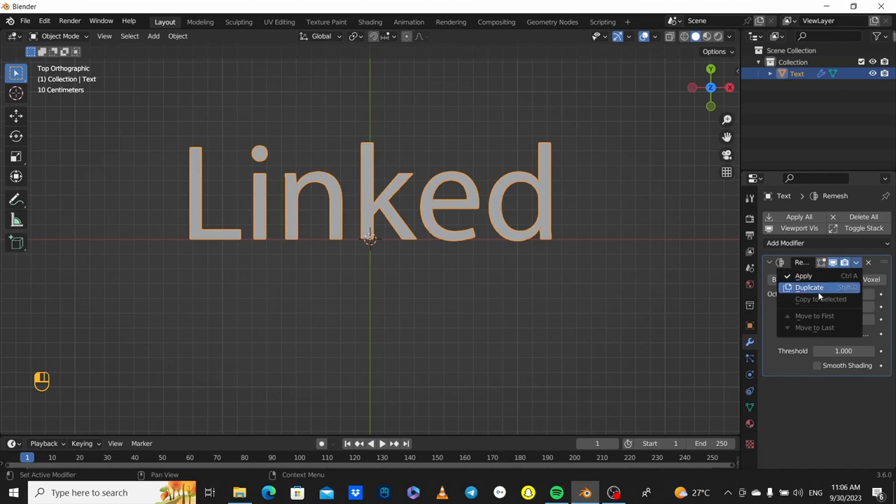
{"action": "left_click", "coordinate": [804, 276]}
Inspect the remeshed letters' vertex grid in Edit Mode and return to Object Mode.
{"action": "key", "text": "Tab"}
{"action": "scroll", "coordinate": [474, 261], "scroll_direction": "up", "scroll_amount": 5}
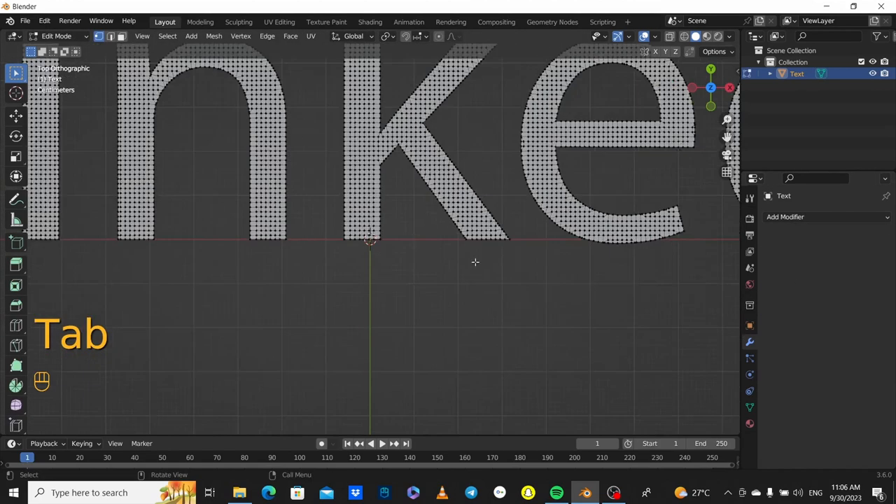
{"action": "scroll", "coordinate": [476, 260], "scroll_direction": "down", "scroll_amount": 7}
{"action": "middle_click_drag", "start_coordinate": [392, 289], "coordinate": [426, 242]}
{"action": "key", "text": "KP_7"}
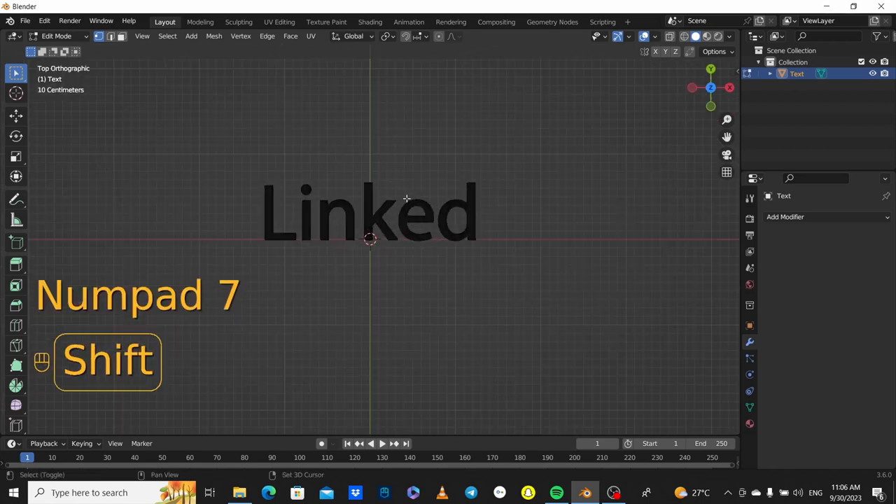
{"action": "key", "text": "Tab"}
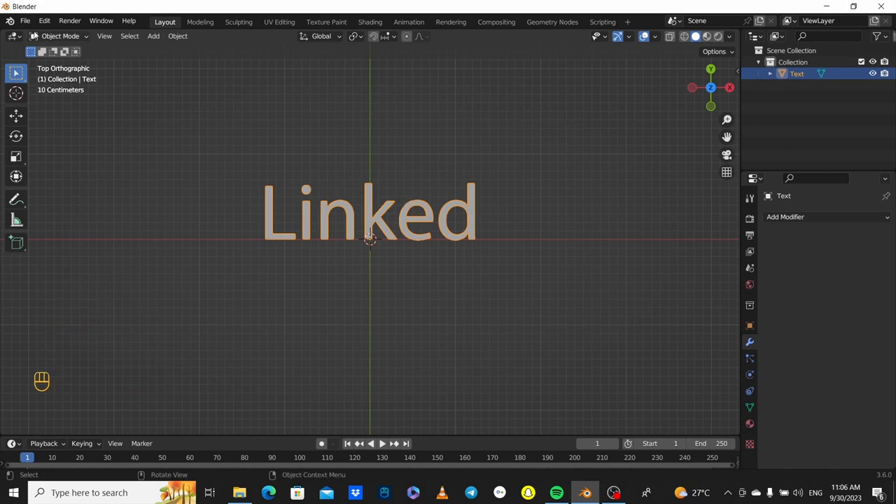
Import the icons8-linkedin.svg graphic as Scalable Vector Graphics from the logo folder in Pictures.
{"action": "left_click", "coordinate": [24, 21]}
{"action": "mouse_move", "coordinate": [56, 179]}
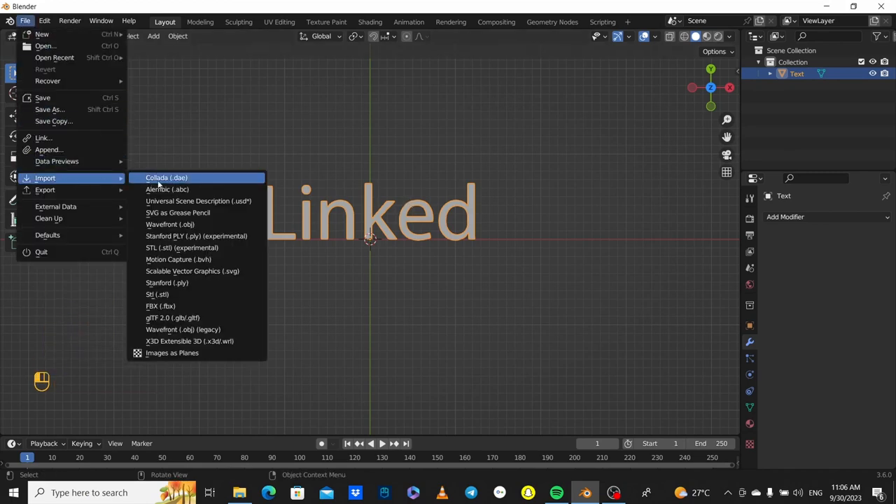
{"action": "left_click", "coordinate": [190, 270]}
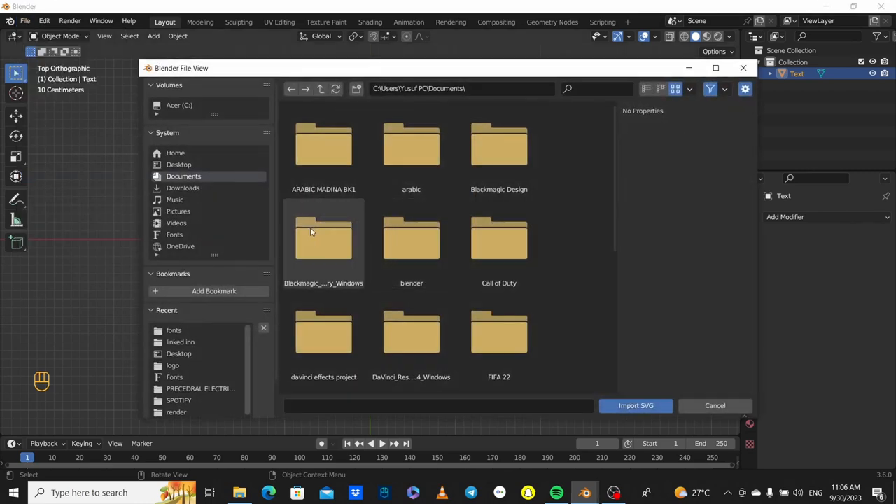
{"action": "scroll", "coordinate": [526, 301], "scroll_direction": "down", "scroll_amount": 3}
{"action": "scroll", "coordinate": [363, 281], "scroll_direction": "up", "scroll_amount": 3}
{"action": "left_click", "coordinate": [196, 210]}
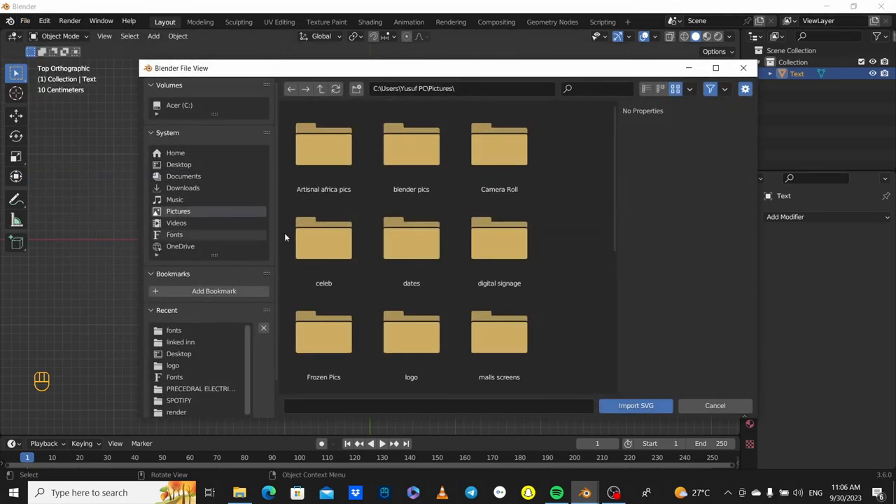
{"action": "double_click", "coordinate": [413, 352]}
{"action": "double_click", "coordinate": [323, 150]}
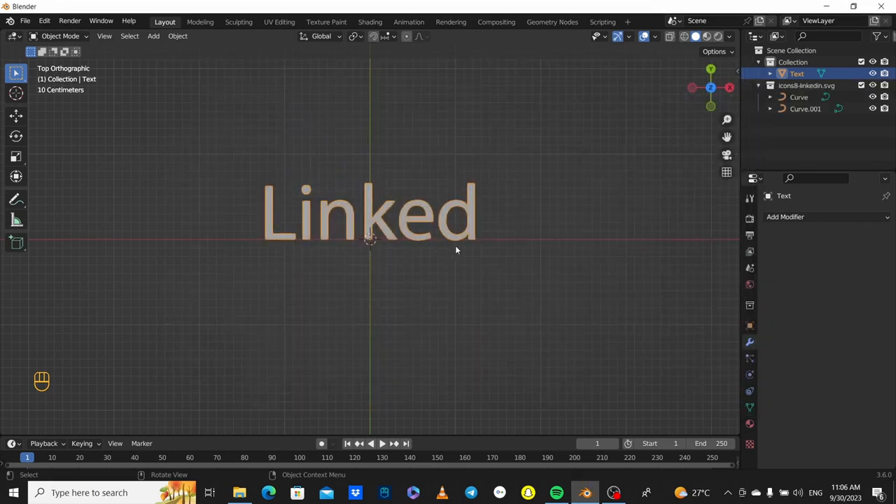
Select both imported logo curves together and scale them up slightly beside the letter k.
{"action": "scroll", "coordinate": [456, 250], "scroll_direction": "up", "scroll_amount": 3}
{"action": "middle_click_drag", "start_coordinate": [450, 230], "coordinate": [391, 252]}
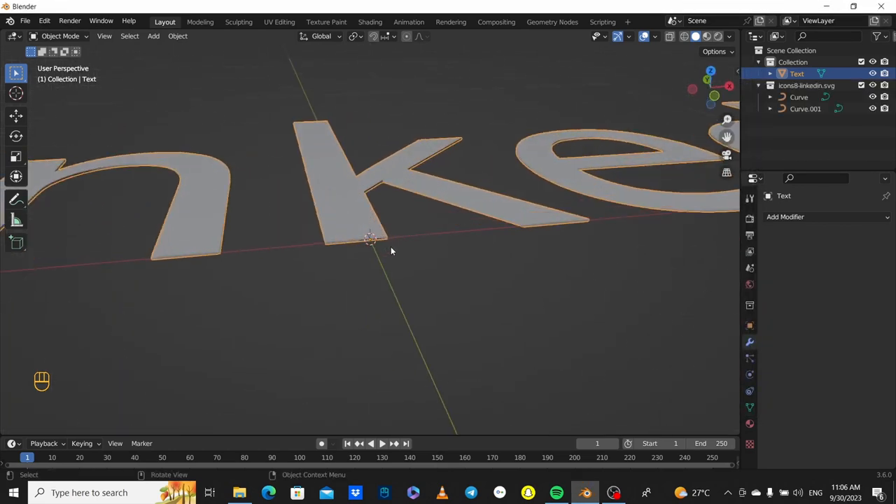
{"action": "scroll", "coordinate": [391, 250], "scroll_direction": "up", "scroll_amount": 2}
{"action": "left_click", "coordinate": [799, 97]}
{"action": "left_click", "coordinate": [805, 109], "text": "shift"}
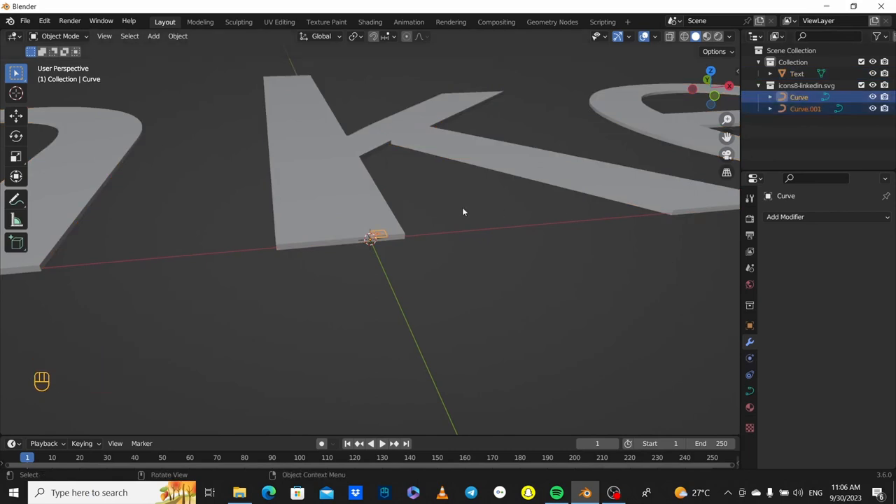
{"action": "scroll", "coordinate": [463, 231], "scroll_direction": "down", "scroll_amount": 3}
{"action": "key", "text": "s"}
{"action": "left_click", "coordinate": [374, 103]}
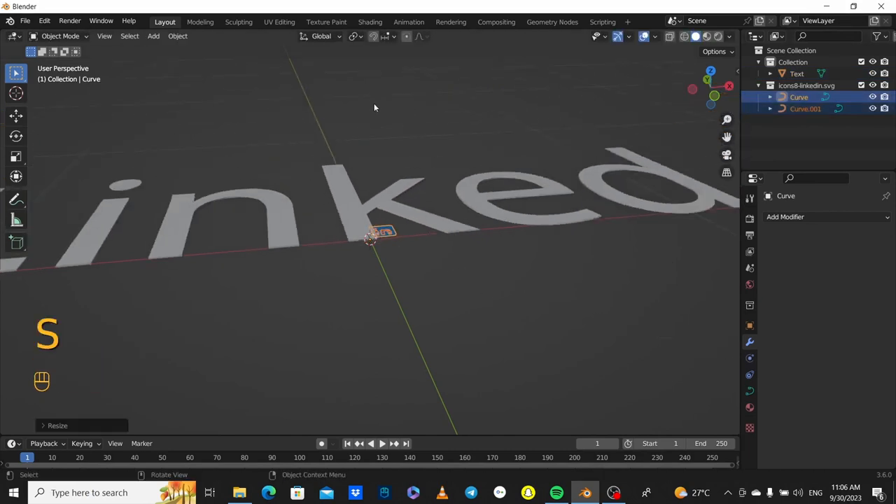
Enlarge the two logo curves further until the badge is a little over twice as wide as the Linked text.
{"action": "scroll", "coordinate": [373, 103], "scroll_direction": "down", "scroll_amount": 3}
{"action": "key", "text": "s"}
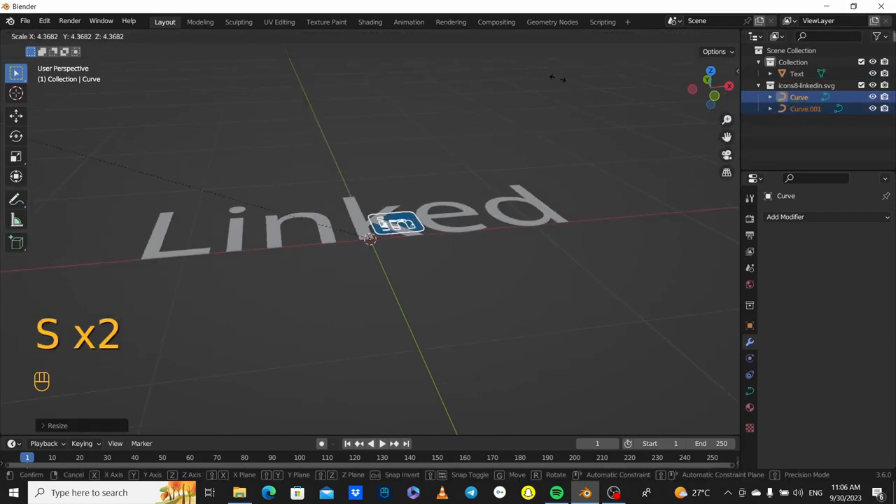
{"action": "right_click", "coordinate": [210, 150]}
{"action": "key", "text": "s"}
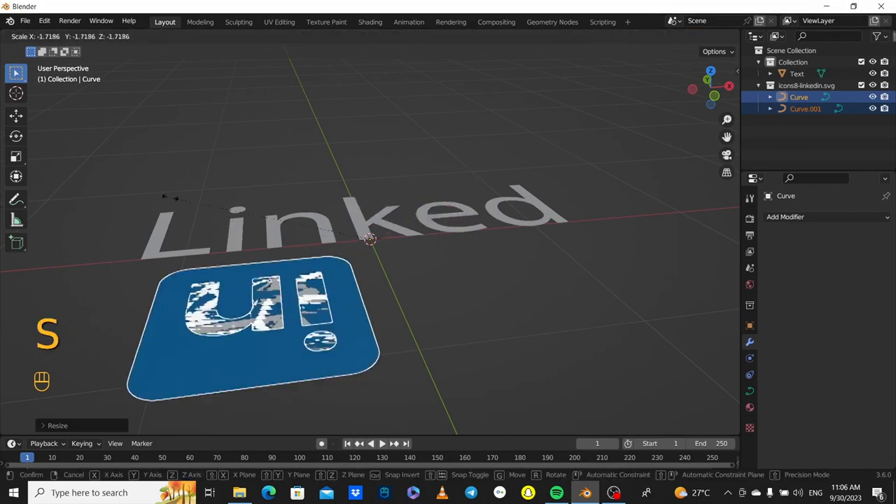
{"action": "left_click", "coordinate": [373, 117]}
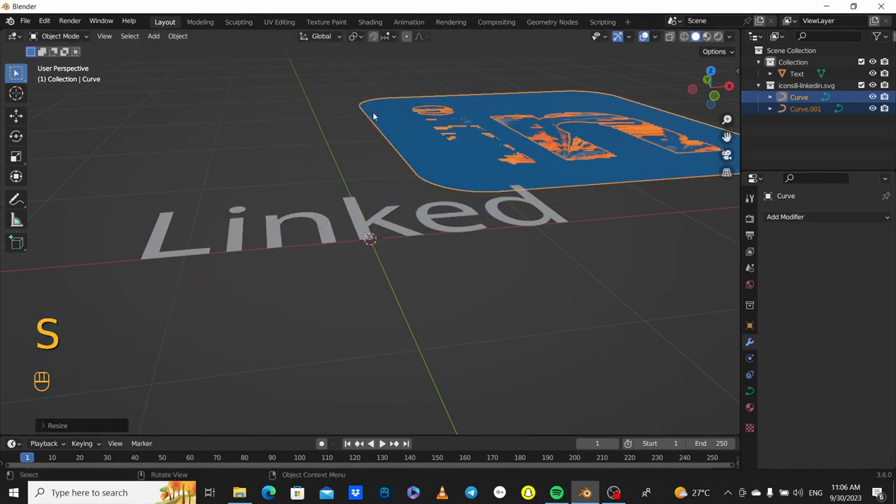
{"action": "scroll", "coordinate": [374, 116], "scroll_direction": "down", "scroll_amount": 3}
{"action": "key", "text": "s"}
{"action": "left_click", "coordinate": [515, 105]}
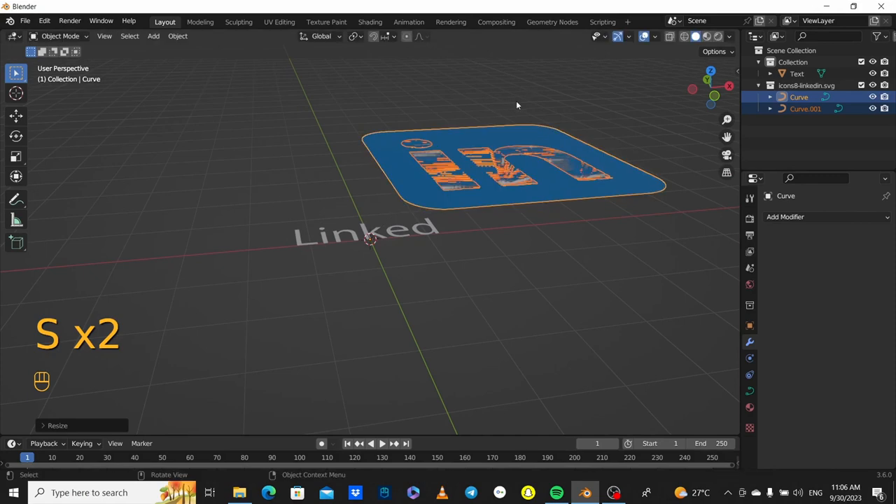
Select only the blue rounded-square curve and set its Extrude to 0.002 m.
{"action": "key", "text": "KP_7"}
{"action": "scroll", "coordinate": [518, 126], "scroll_direction": "down", "scroll_amount": 5}
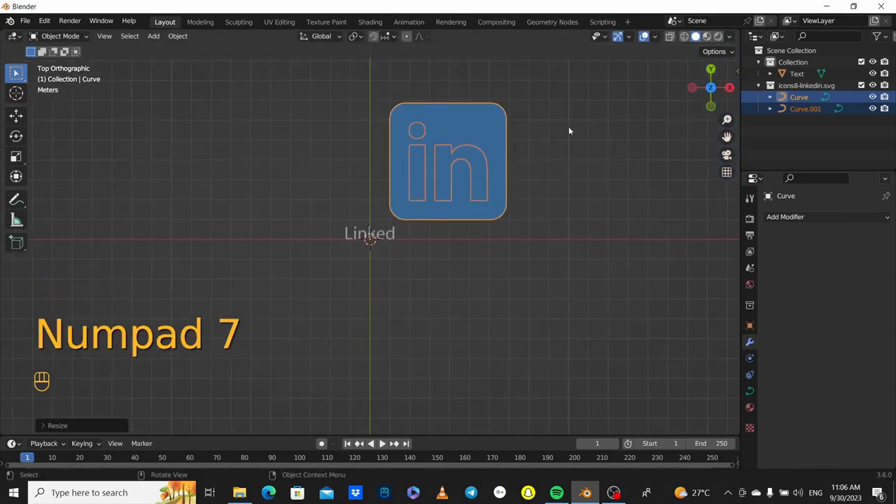
{"action": "left_click", "coordinate": [518, 143]}
{"action": "left_click", "coordinate": [487, 164]}
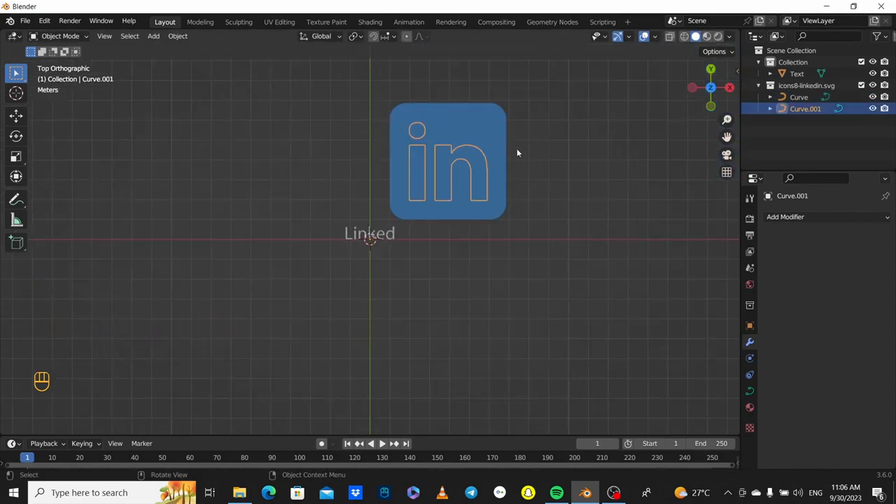
{"action": "left_click", "coordinate": [517, 149]}
{"action": "middle_click_drag", "start_coordinate": [547, 149], "coordinate": [403, 148]}
{"action": "scroll", "coordinate": [403, 146], "scroll_direction": "up", "scroll_amount": 2}
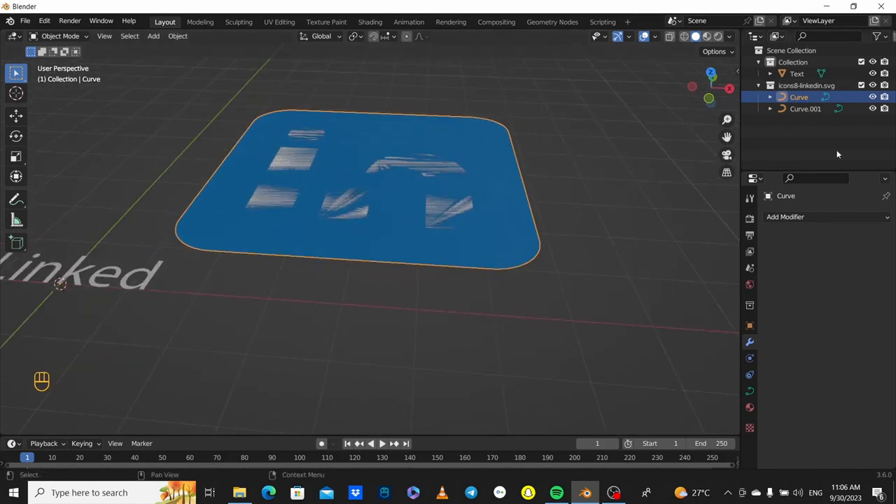
{"action": "left_click", "coordinate": [749, 391]}
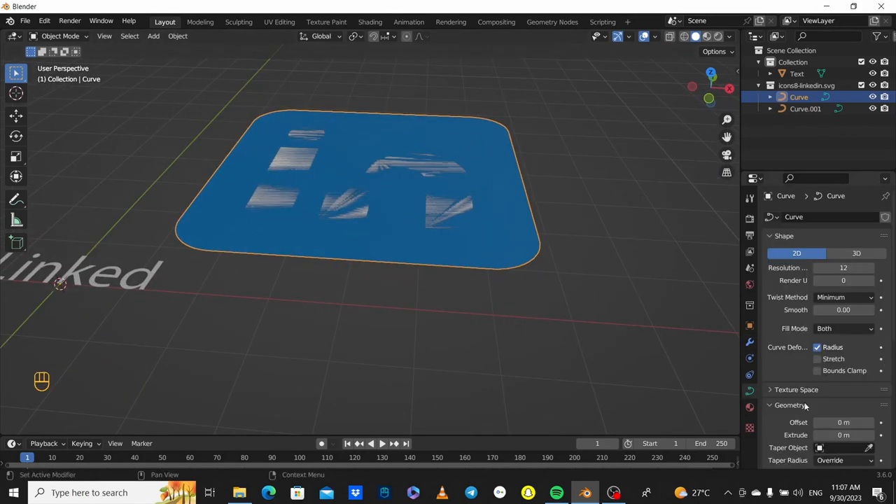
{"action": "left_click", "coordinate": [836, 434]}
{"action": "type", "text": "0"}
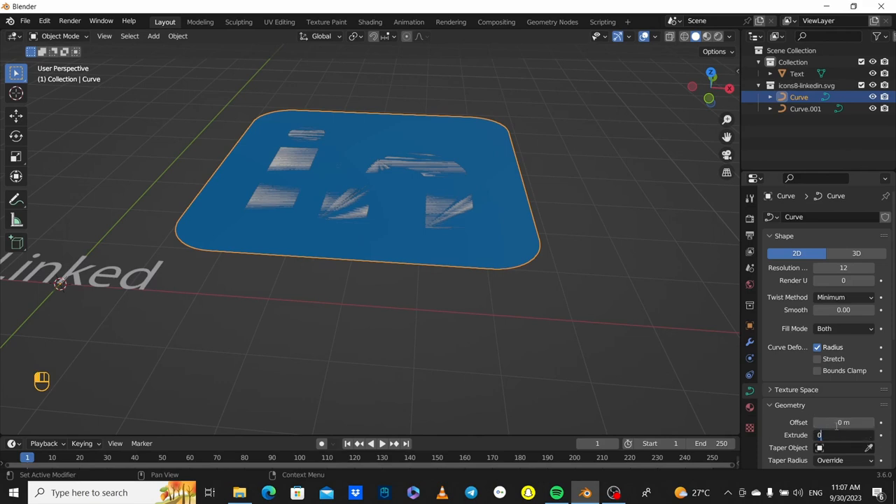
{"action": "type", "text": ".002"}
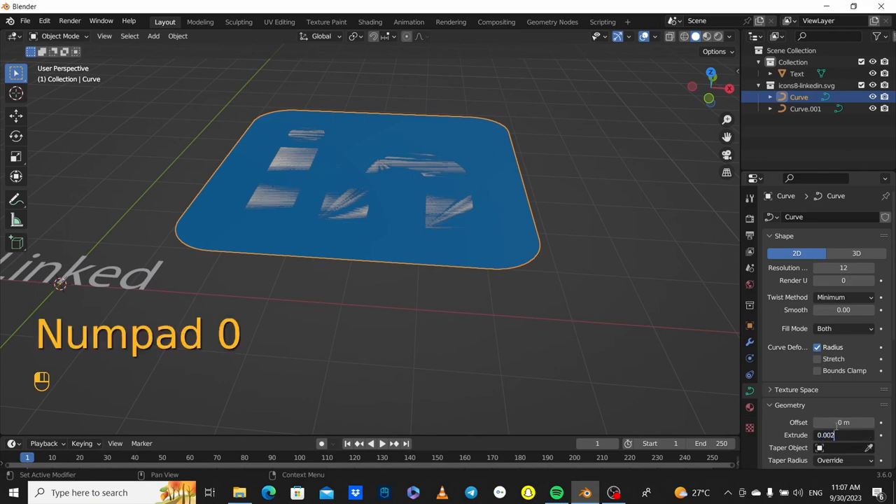
{"action": "key", "text": "Return"}
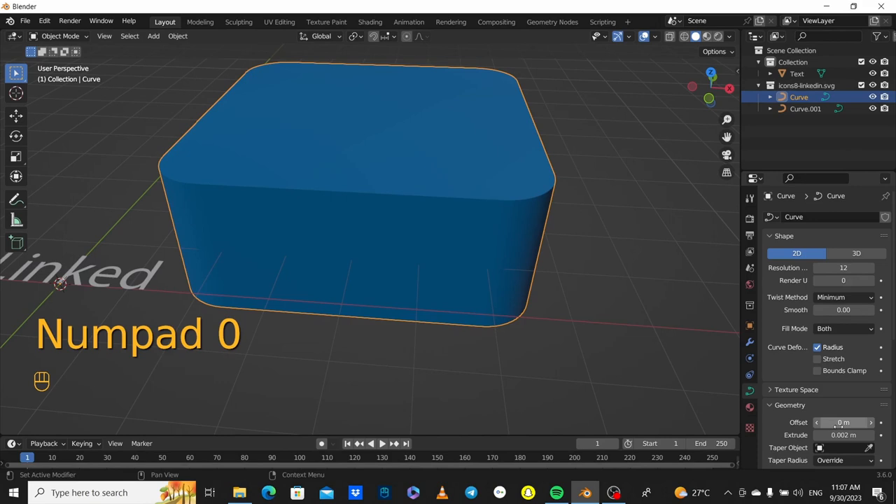
Reduce the blue rounded square's Extrude to 0.0002 m.
{"action": "left_click", "coordinate": [839, 434]}
{"action": "type", "text": "0.00"}
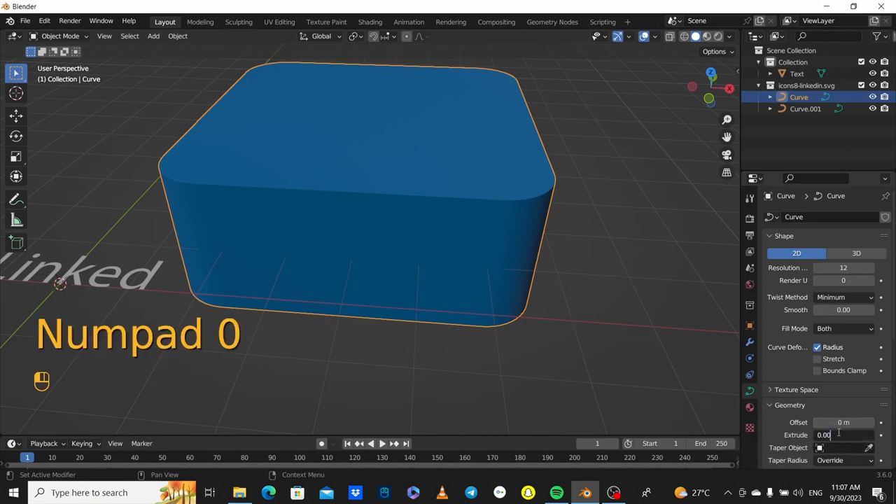
{"action": "key", "text": "Return"}
{"action": "middle_click_drag", "start_coordinate": [676, 396], "coordinate": [554, 202]}
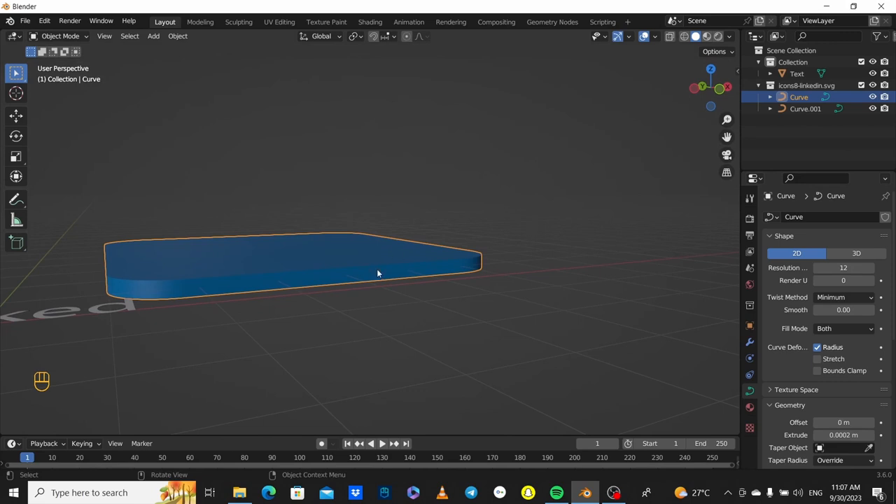
Raise the "in" letters curve about 0.2 m along Z so it sits above the blue badge.
{"action": "left_click", "coordinate": [804, 109]}
{"action": "key", "text": "g"}
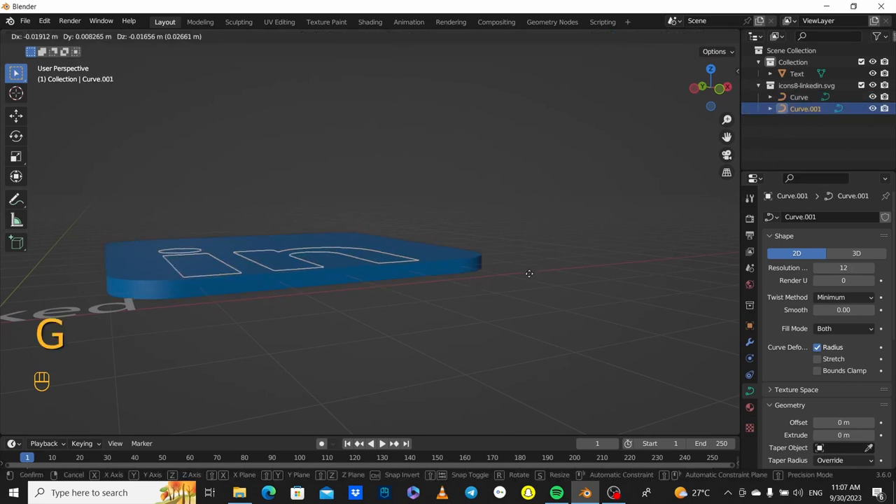
{"action": "key", "text": "z"}
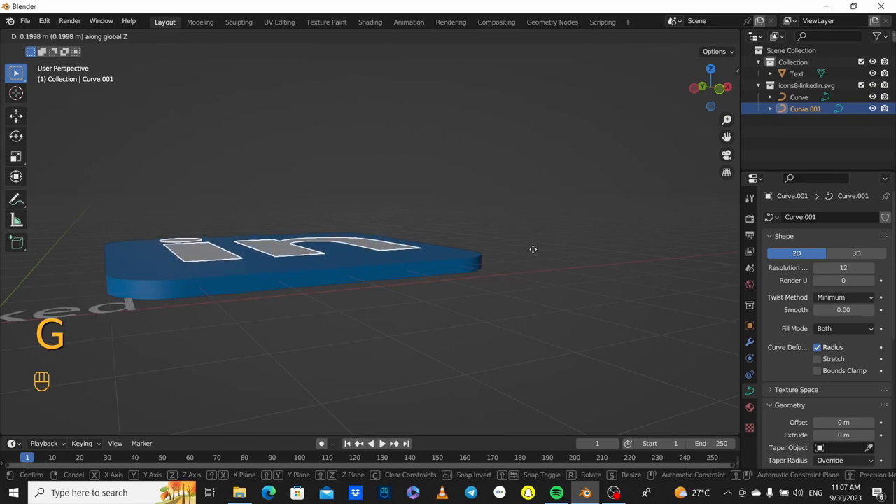
{"action": "left_click", "coordinate": [533, 254]}
Set the "in" letters curve's Extrude to 0.00002 m and deselect it.
{"action": "left_click", "coordinate": [832, 435]}
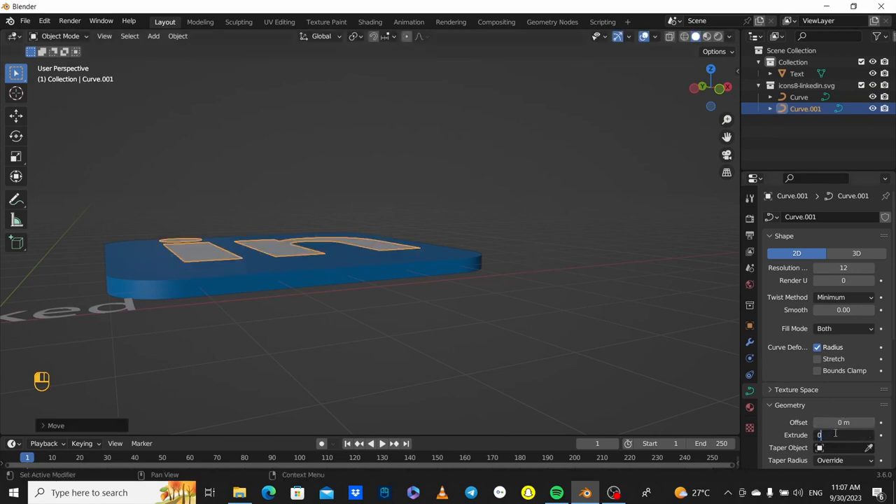
{"action": "type", "text": "0.00002"}
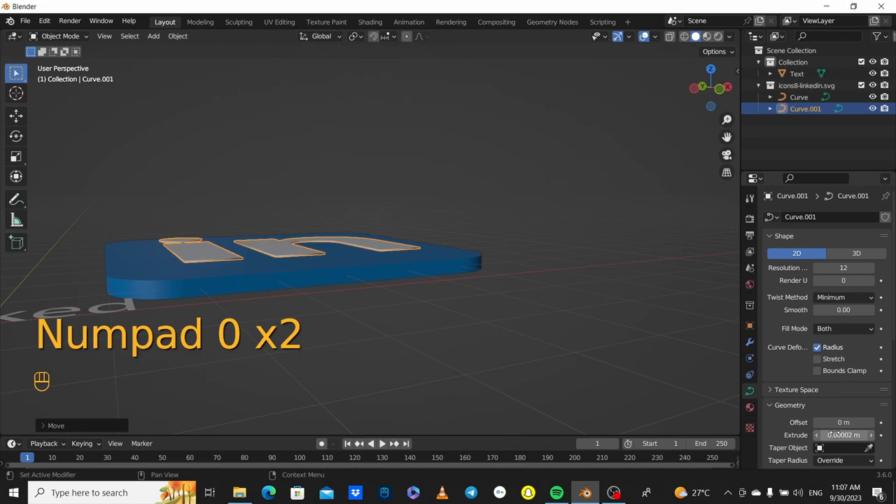
{"action": "key", "text": "Return"}
{"action": "scroll", "coordinate": [362, 350], "scroll_direction": "up", "scroll_amount": 2}
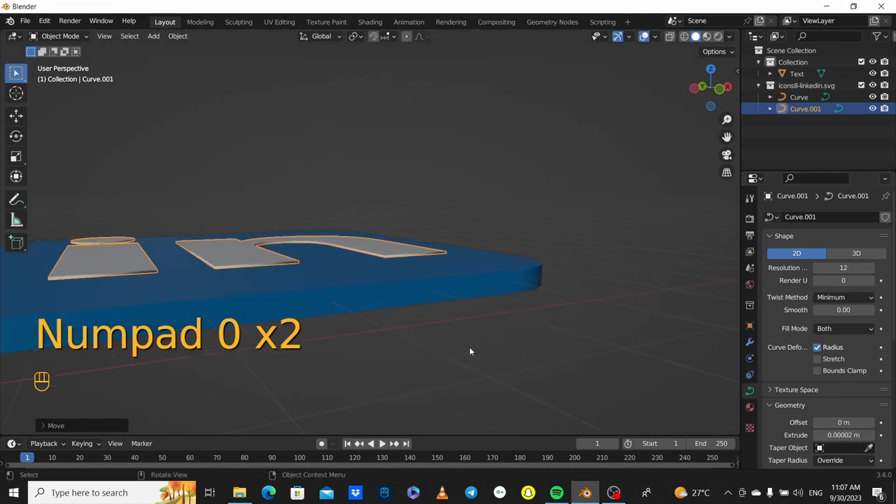
{"action": "left_click", "coordinate": [324, 324]}
{"action": "middle_click_drag", "start_coordinate": [352, 272], "coordinate": [418, 265]}
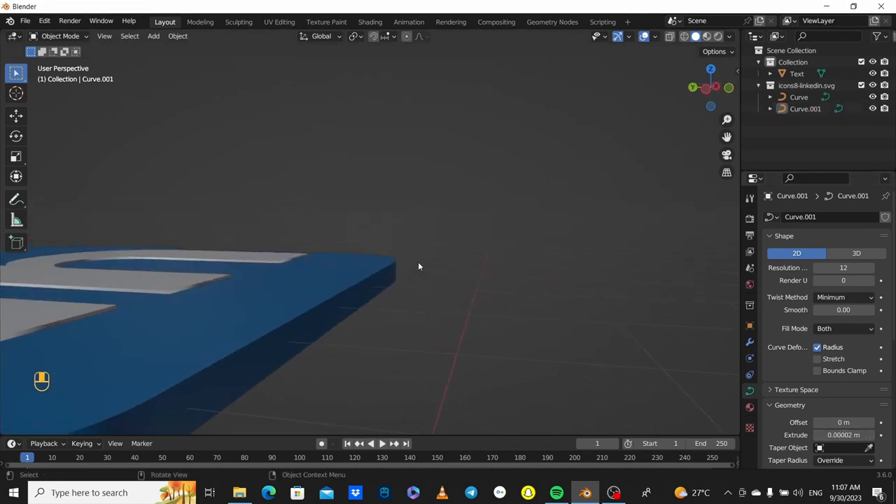
Select the blue badge and the "in" letters together in top view and scale them to about half size.
{"action": "key", "text": "KP_7"}
{"action": "scroll", "coordinate": [426, 258], "scroll_direction": "down", "scroll_amount": 3}
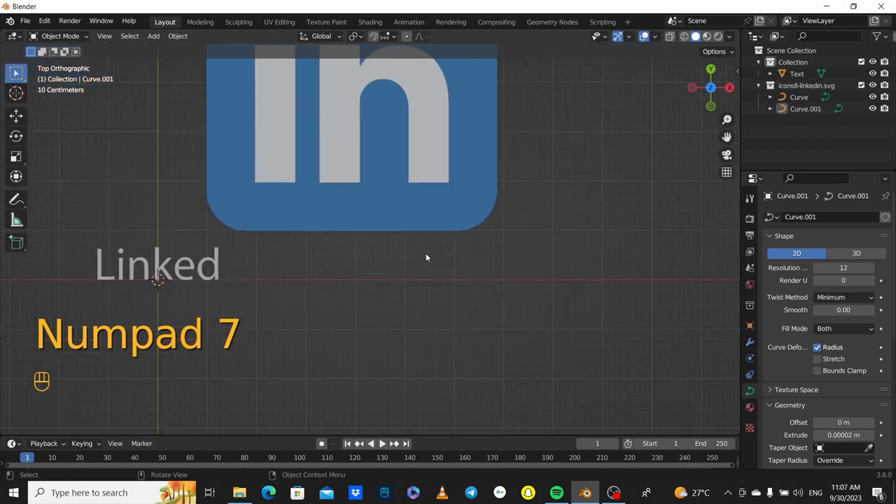
{"action": "left_click", "coordinate": [469, 225]}
{"action": "scroll", "coordinate": [442, 191], "scroll_direction": "down", "scroll_amount": 4}
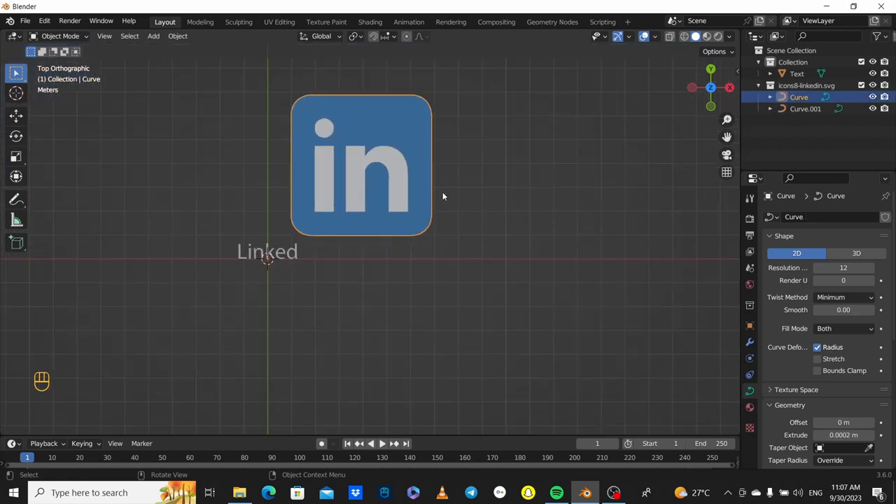
{"action": "left_click", "coordinate": [406, 189], "text": "shift"}
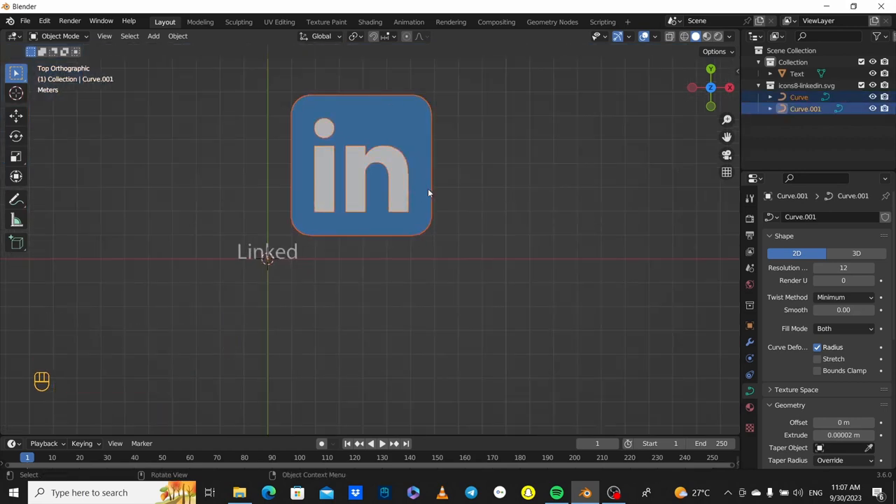
{"action": "key", "text": "s"}
{"action": "left_click", "coordinate": [334, 204]}
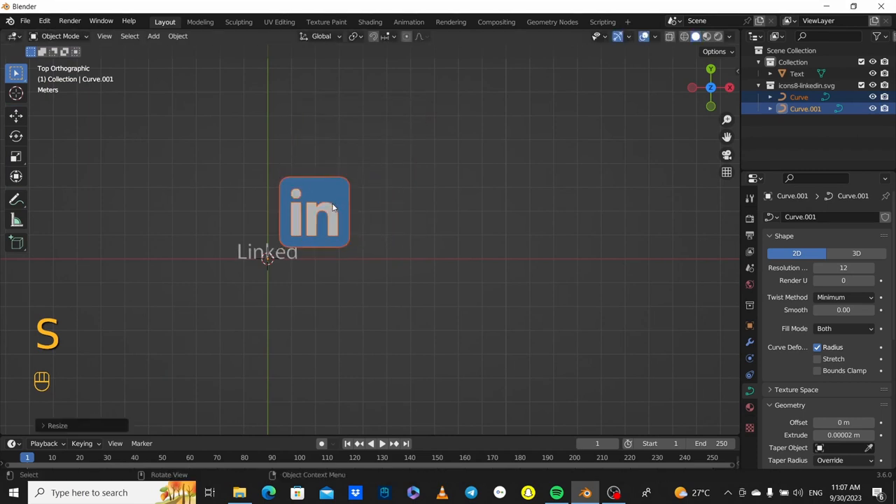
Move the badge and its letters directly after the Linked text, centred vertically on the word.
{"action": "key", "text": "g"}
{"action": "left_click", "coordinate": [361, 236]}
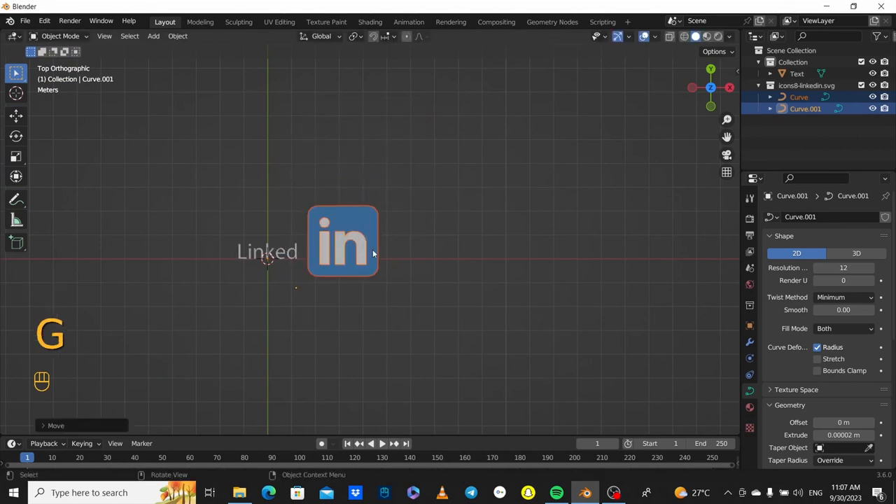
{"action": "key", "text": "g"}
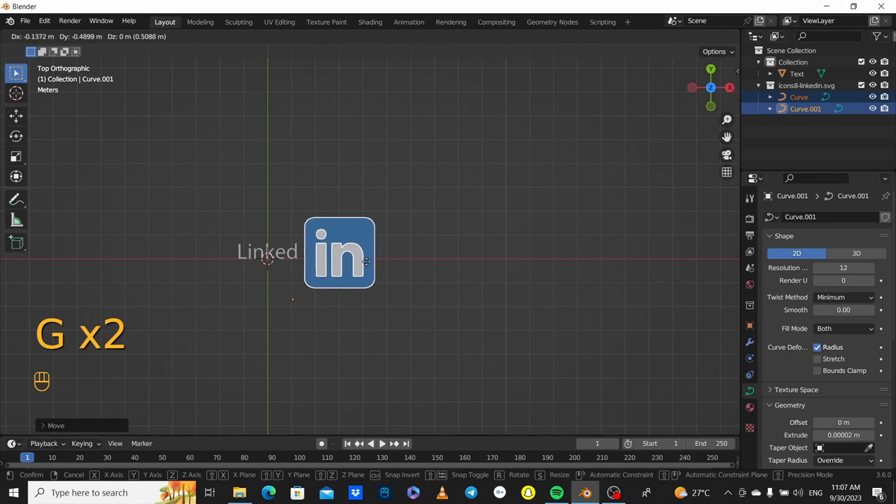
{"action": "left_click", "coordinate": [366, 261]}
Scale the badge and its letters down to about 0.85 of their size to suit the Linked text.
{"action": "middle_click_drag", "start_coordinate": [401, 246], "coordinate": [374, 221]}
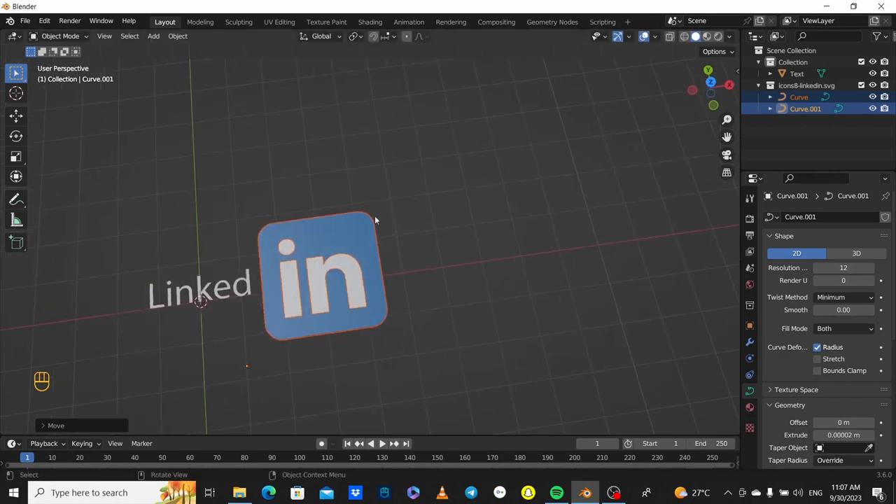
{"action": "key", "text": "KP_7"}
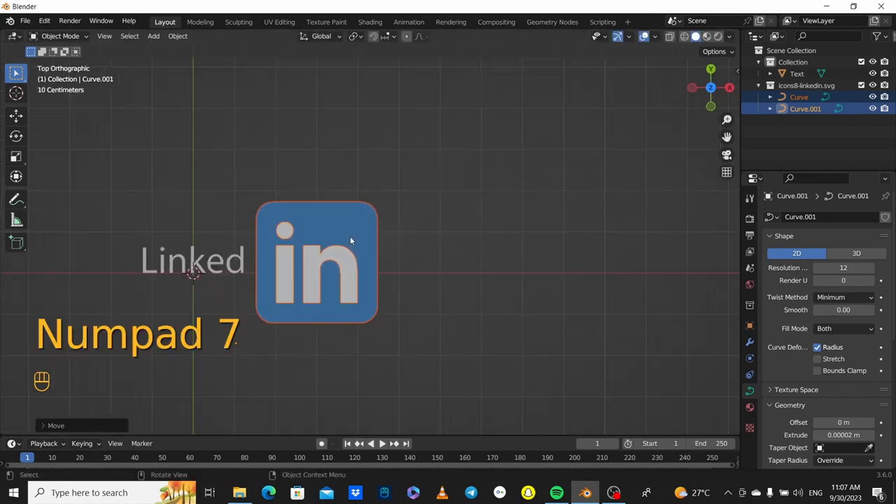
{"action": "key", "text": "s"}
{"action": "left_click", "coordinate": [317, 255]}
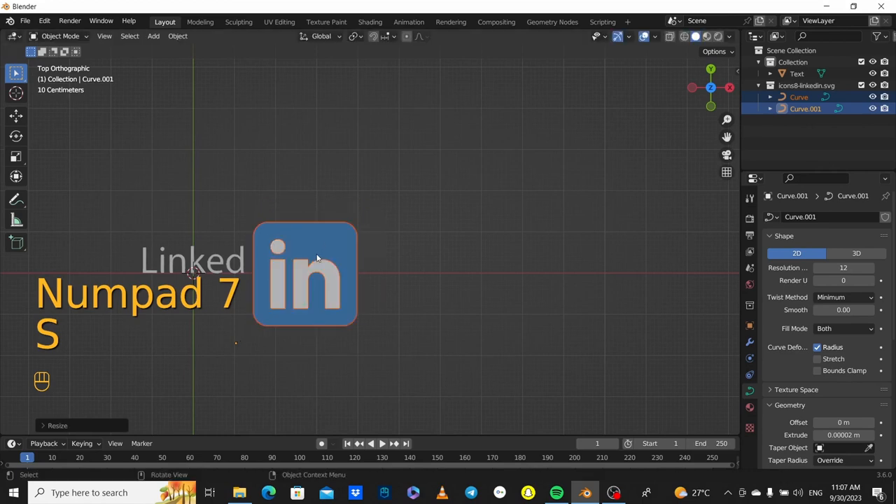
Move the blue badge and its letters about 0.4 m up along Y to centre them on the Linked text, and deselect them.
{"action": "key", "text": "g"}
{"action": "key", "text": "z"}
{"action": "key", "text": "y"}
{"action": "left_click", "coordinate": [320, 239]}
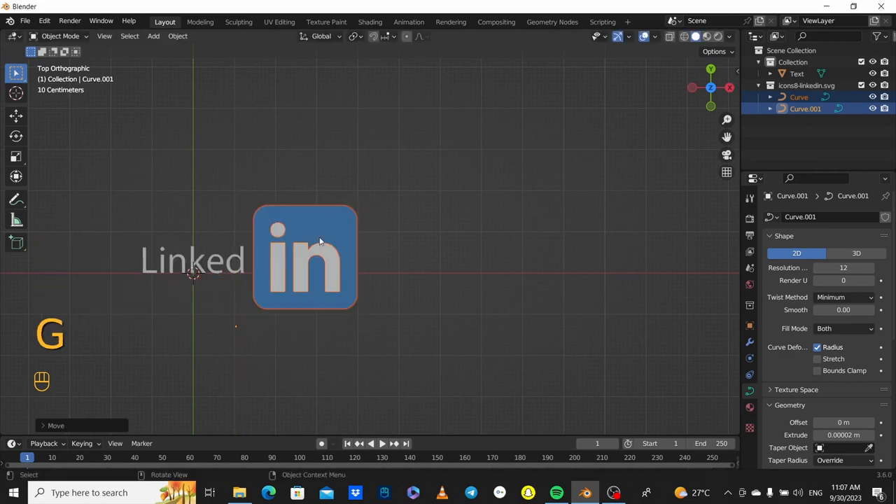
{"action": "scroll", "coordinate": [336, 241], "scroll_direction": "up", "scroll_amount": 3}
{"action": "left_click", "coordinate": [350, 247]}
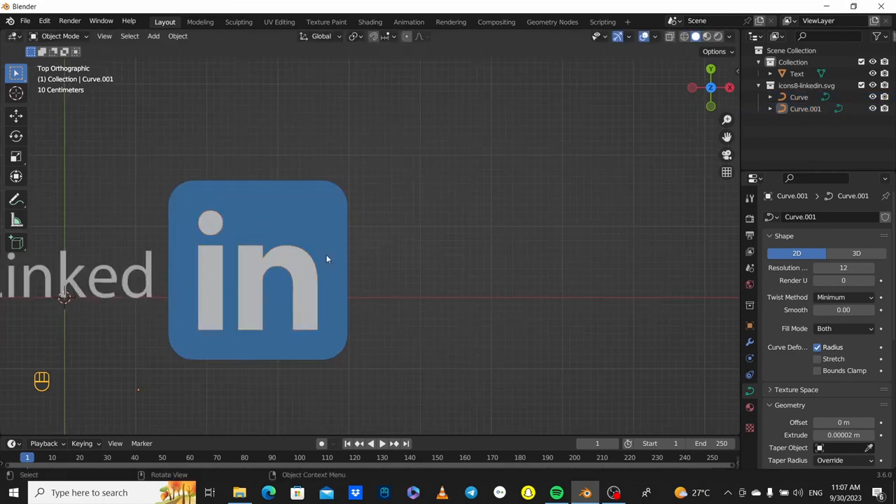
{"action": "scroll", "coordinate": [381, 265], "scroll_direction": "down", "scroll_amount": 3}
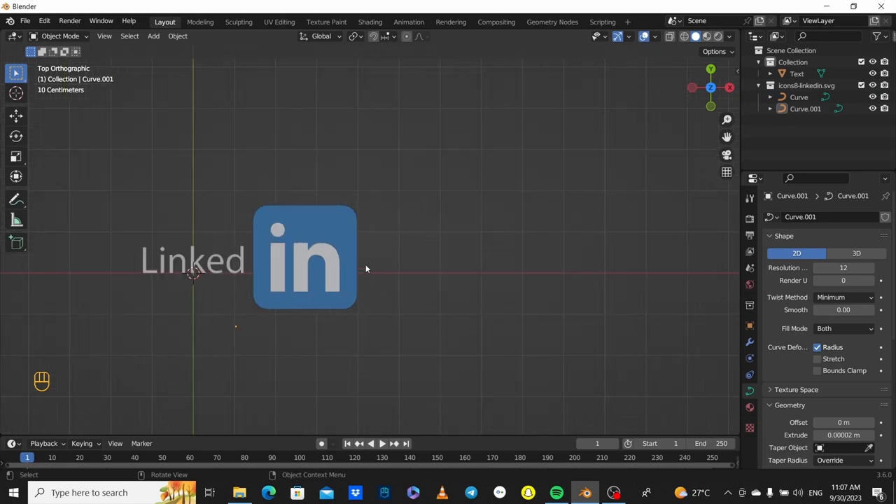
Parent the "in" letters curve to the blue badge curve using the Object parent type.
{"action": "middle_click_drag", "start_coordinate": [444, 241], "coordinate": [539, 205], "text": "shift"}
{"action": "left_click", "coordinate": [434, 226]}
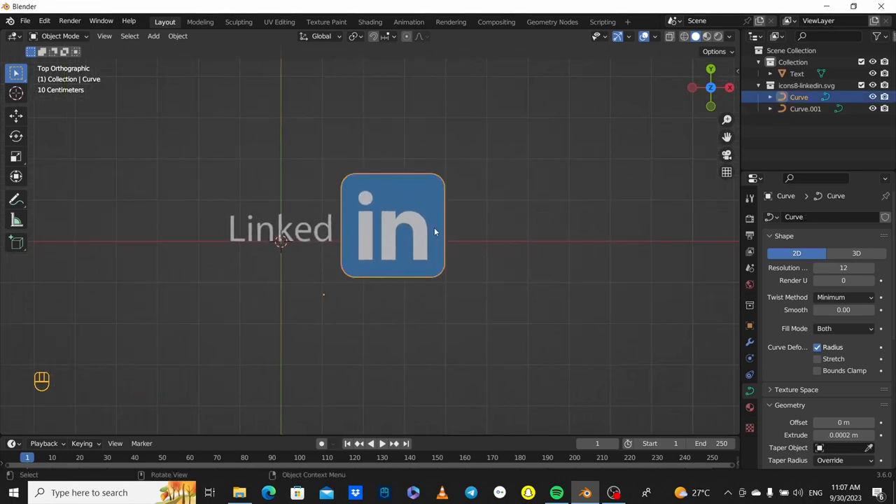
{"action": "left_click", "coordinate": [409, 236]}
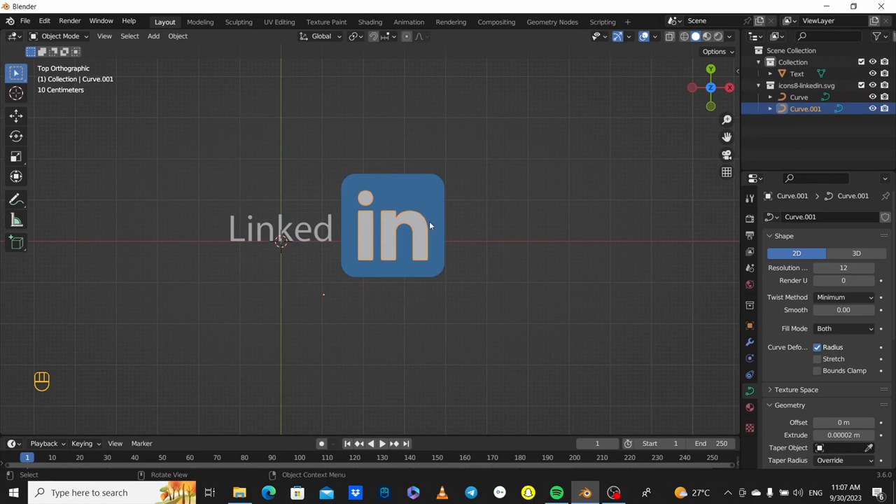
{"action": "left_click", "coordinate": [429, 206], "text": "shift"}
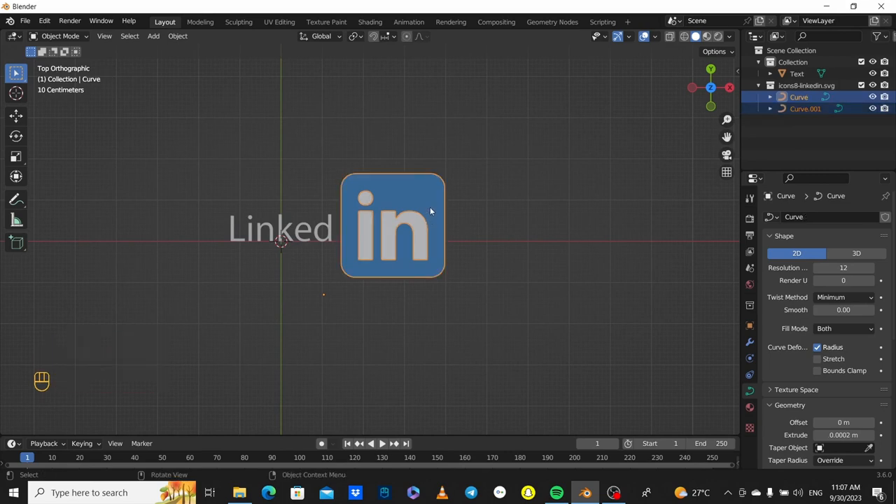
{"action": "key", "text": "ctrl+p"}
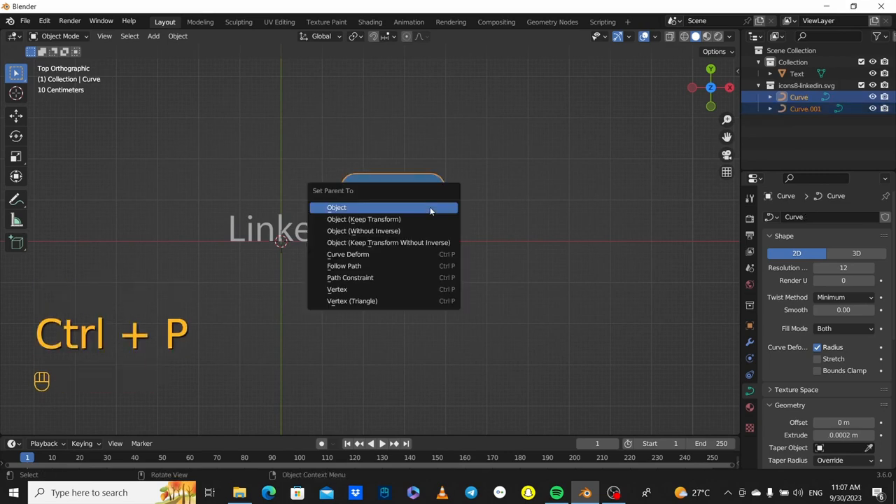
{"action": "left_click", "coordinate": [429, 208]}
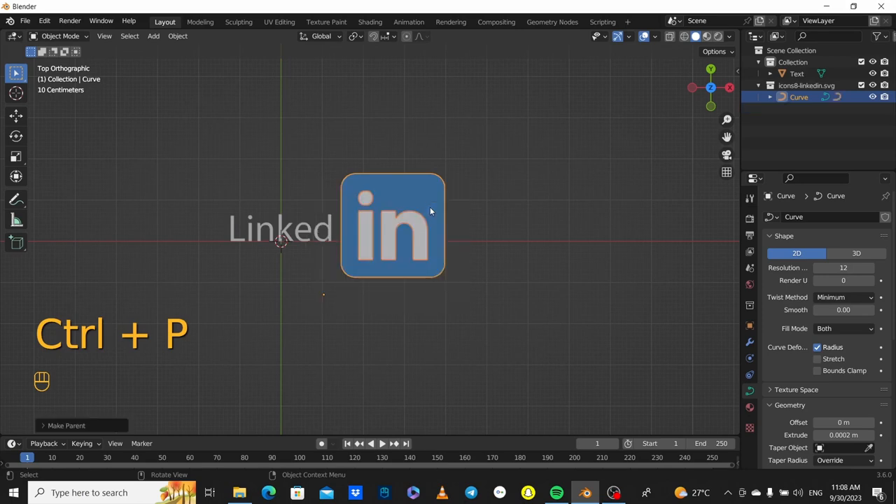
Set the origin of the badge and its letters to their geometry.
{"action": "key", "text": "s"}
{"action": "left_click", "coordinate": [430, 243]}
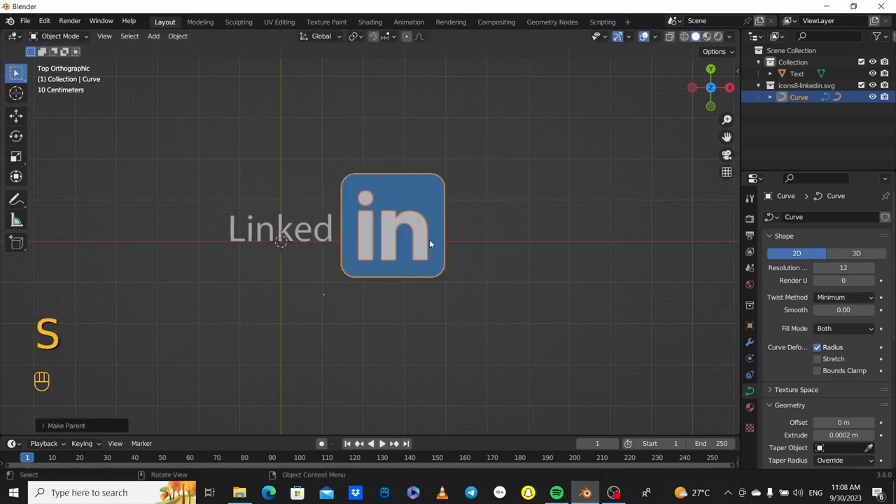
{"action": "left_click", "coordinate": [178, 35]}
{"action": "mouse_move", "coordinate": [231, 61]}
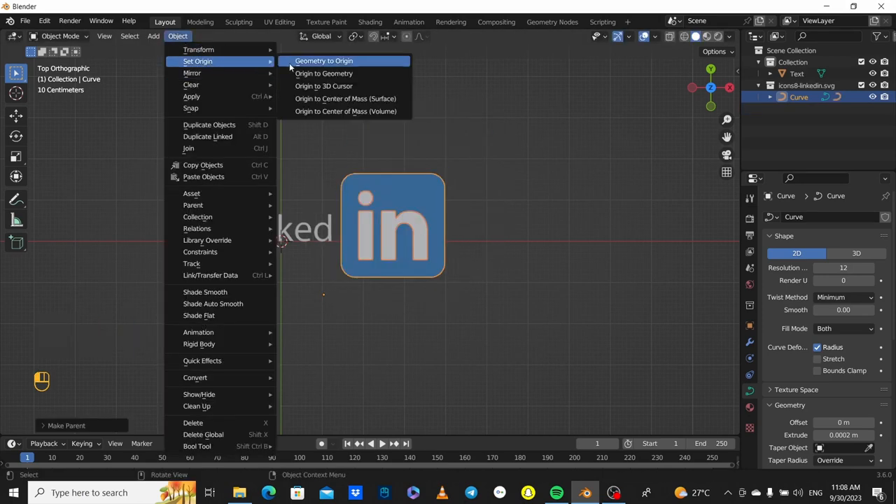
{"action": "left_click", "coordinate": [302, 74]}
{"action": "key", "text": "g"}
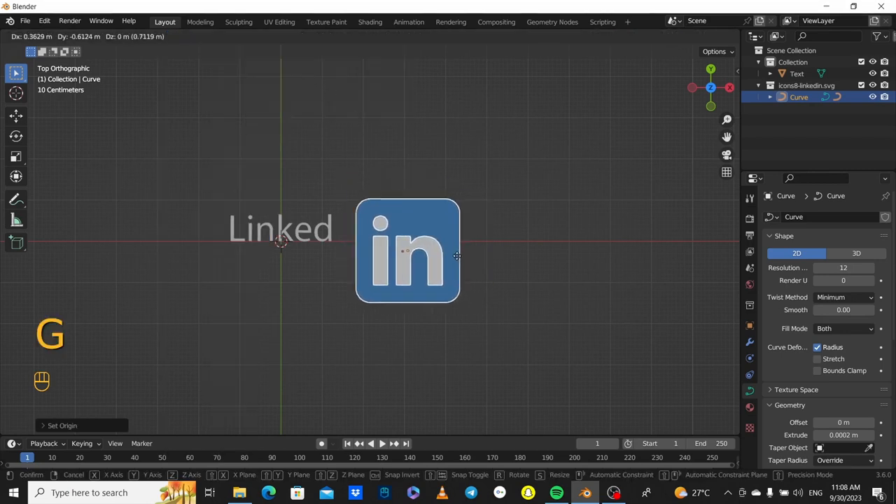
{"action": "right_click", "coordinate": [459, 241]}
{"action": "middle_click_drag", "start_coordinate": [458, 235], "coordinate": [477, 135]}
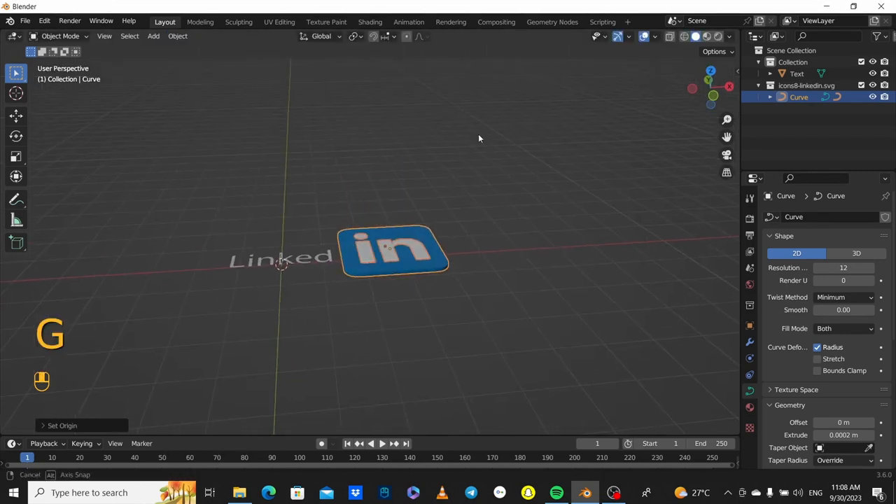
{"action": "key", "text": "KP_7"}
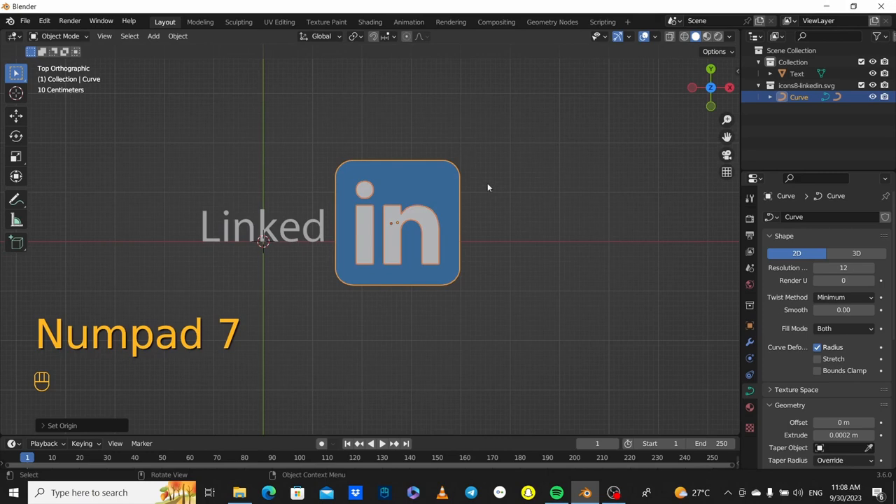
{"action": "scroll", "coordinate": [490, 186], "scroll_direction": "down", "scroll_amount": 3}
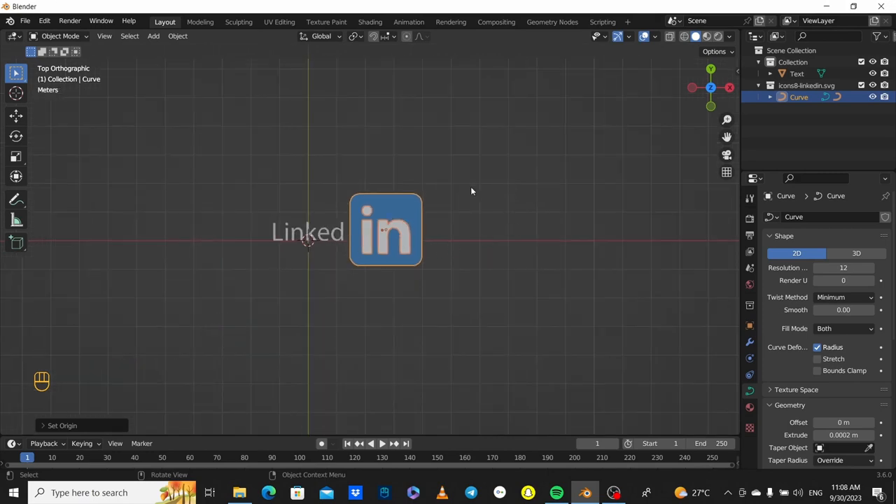
Deselect the badge, add a mesh plane at the 3D cursor and rotate it 90° around the global Y axis.
{"action": "left_click", "coordinate": [451, 235]}
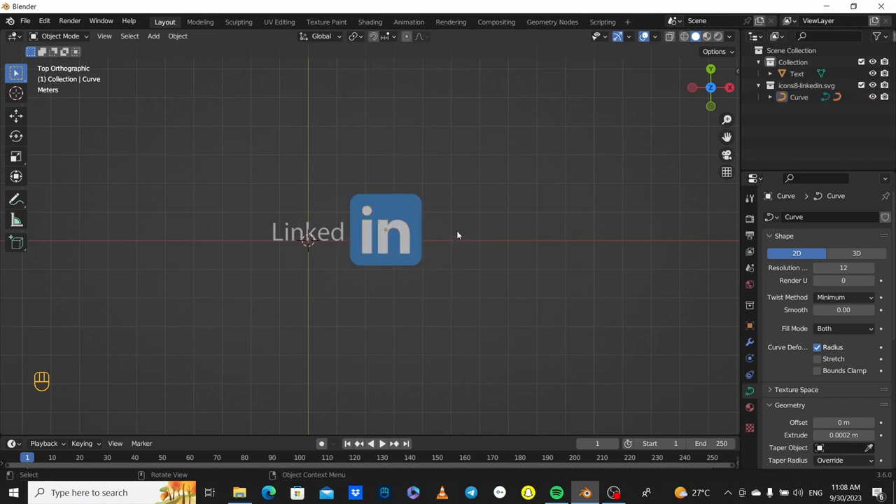
{"action": "scroll", "coordinate": [456, 230], "scroll_direction": "down", "scroll_amount": 1}
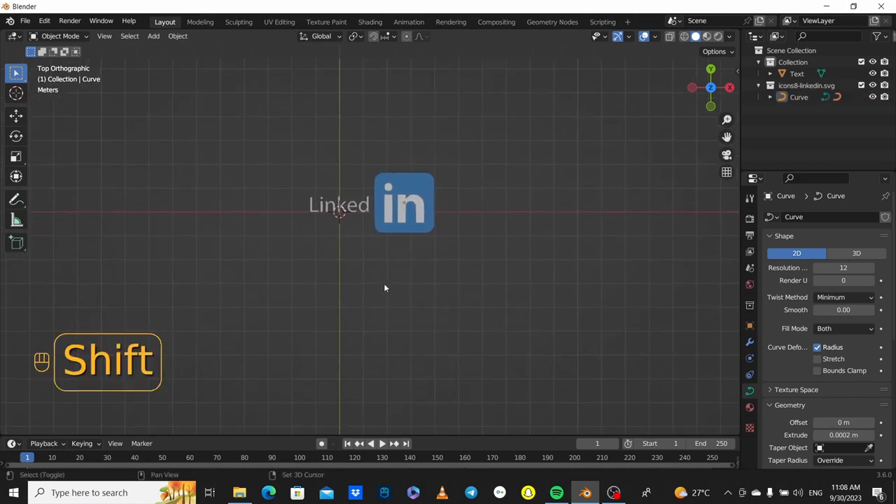
{"action": "key", "text": "shift+a"}
{"action": "mouse_move", "coordinate": [308, 239]}
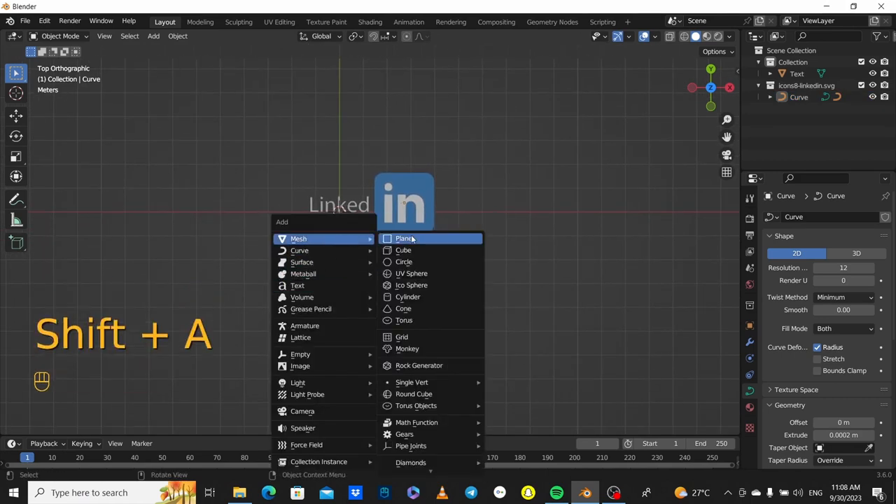
{"action": "left_click", "coordinate": [412, 238]}
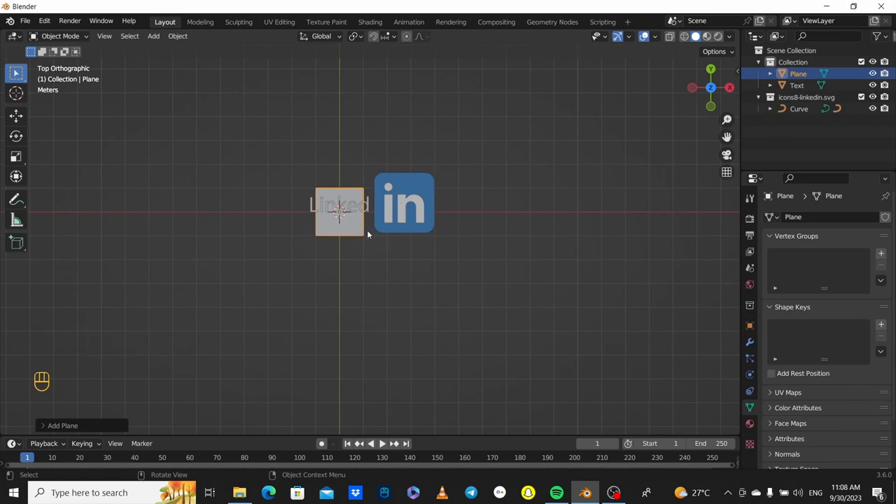
{"action": "key", "text": "r"}
{"action": "key", "text": "y"}
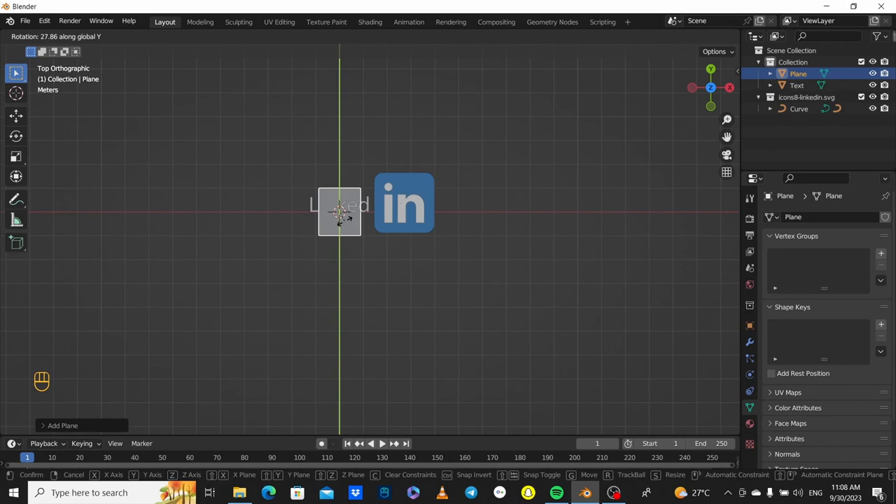
{"action": "type", "text": "90"}
{"action": "left_click", "coordinate": [344, 224]}
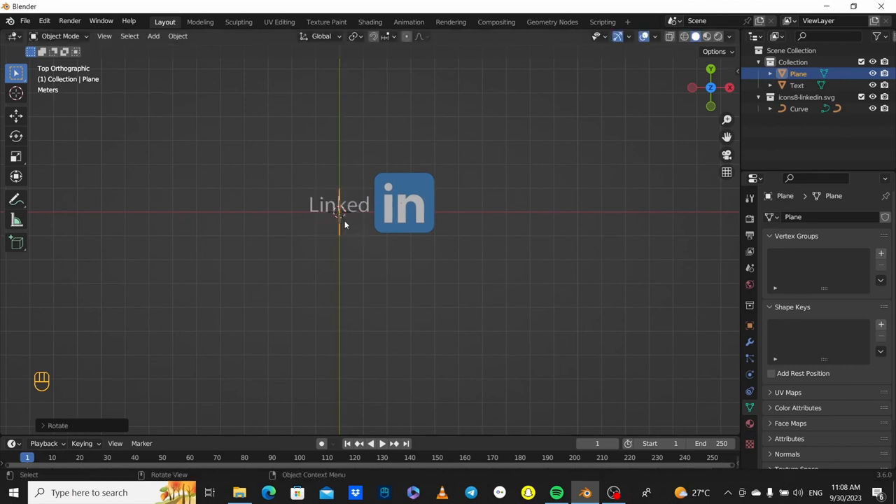
Scale the upright plane down along Z into a thin strip across the Linked text.
{"action": "middle_click_drag", "start_coordinate": [365, 200], "coordinate": [378, 179]}
{"action": "scroll", "coordinate": [392, 173], "scroll_direction": "up", "scroll_amount": 5}
{"action": "key", "text": "s"}
{"action": "key", "text": "z"}
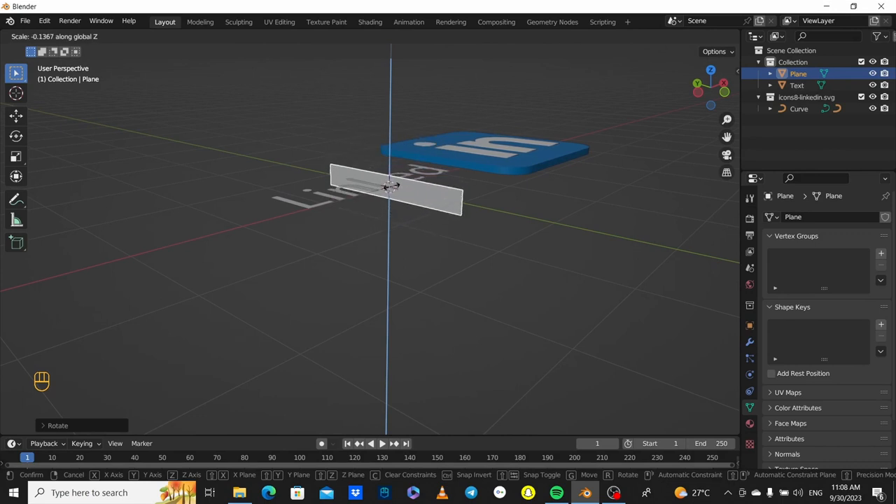
{"action": "left_click", "coordinate": [388, 187]}
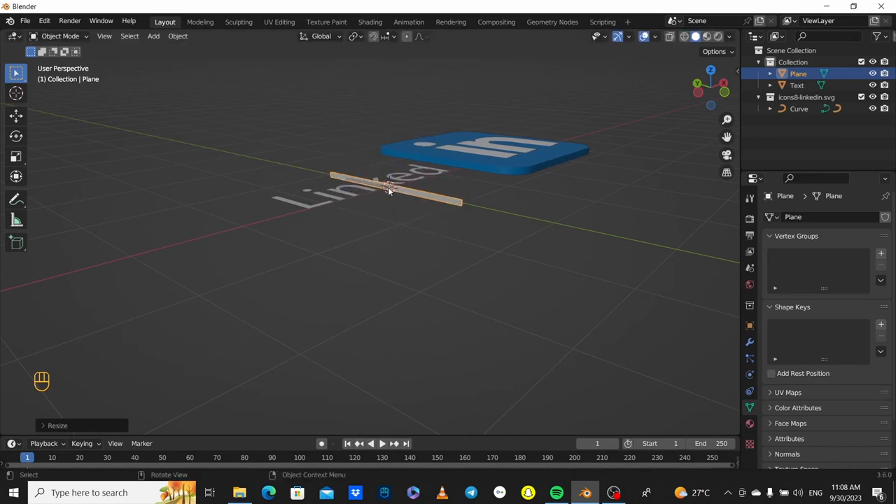
Scale the plane strip further along Z to about 0.55 of its height.
{"action": "scroll", "coordinate": [395, 185], "scroll_direction": "up", "scroll_amount": 6}
{"action": "middle_click_drag", "start_coordinate": [408, 174], "coordinate": [366, 242], "text": "shift"}
{"action": "scroll", "coordinate": [429, 271], "scroll_direction": "down", "scroll_amount": 8}
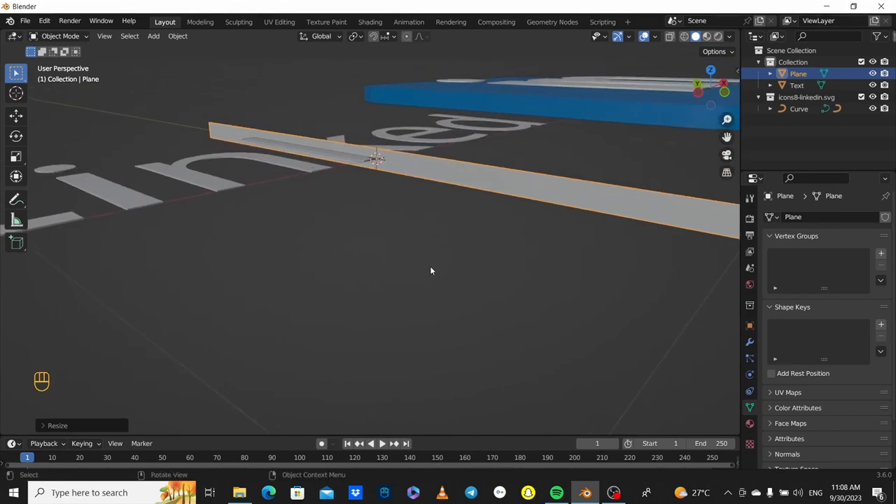
{"action": "mouse_move", "coordinate": [476, 244]}
{"action": "middle_mouse_down", "text": "shift"}
{"action": "mouse_move", "coordinate": [483, 259]}
{"action": "mouse_move", "coordinate": [455, 249]}
{"action": "mouse_move", "coordinate": [492, 246]}
{"action": "middle_mouse_up", "text": "shift"}
{"action": "scroll", "coordinate": [483, 263], "scroll_direction": "up", "scroll_amount": 3}
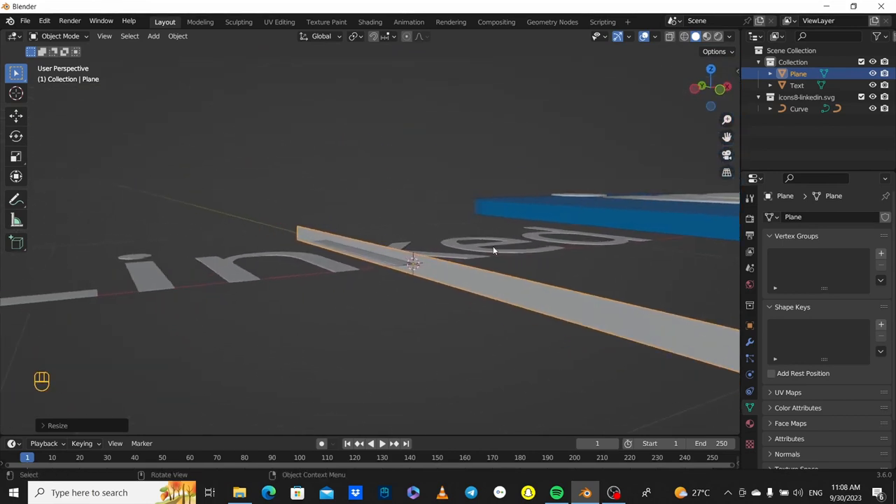
{"action": "key", "text": "s"}
{"action": "key", "text": "z"}
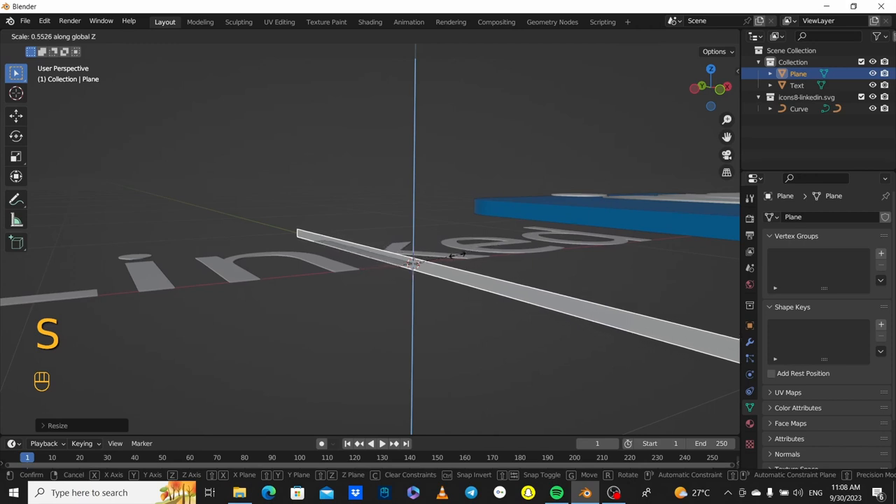
{"action": "left_click", "coordinate": [453, 256]}
Scale the plane strip to about 0.43 along Y and move it about 0.3 m along Y so it spans the Linked letters.
{"action": "middle_click_drag", "start_coordinate": [450, 257], "coordinate": [487, 271]}
{"action": "key", "text": "s"}
{"action": "key", "text": "y"}
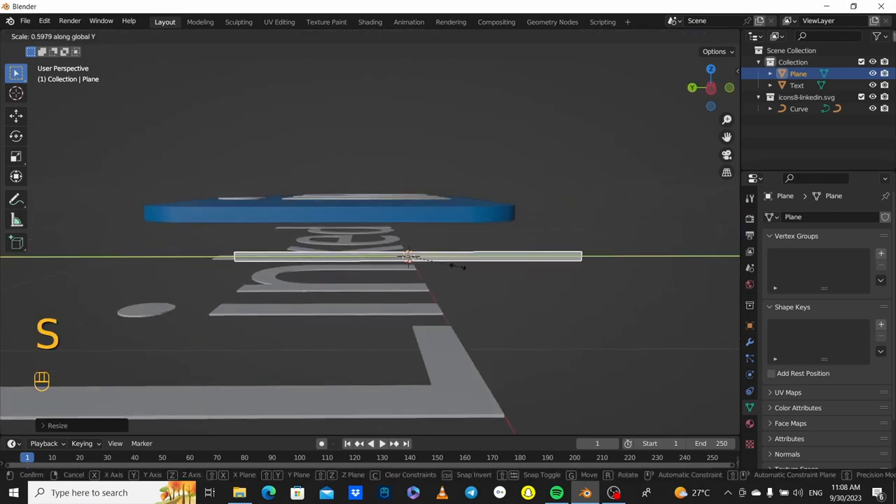
{"action": "left_click", "coordinate": [442, 266]}
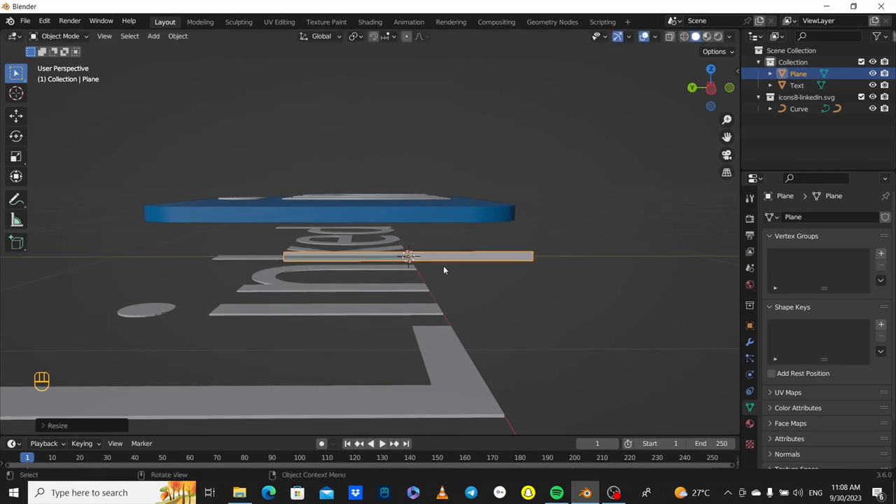
{"action": "key", "text": "g"}
{"action": "key", "text": "y"}
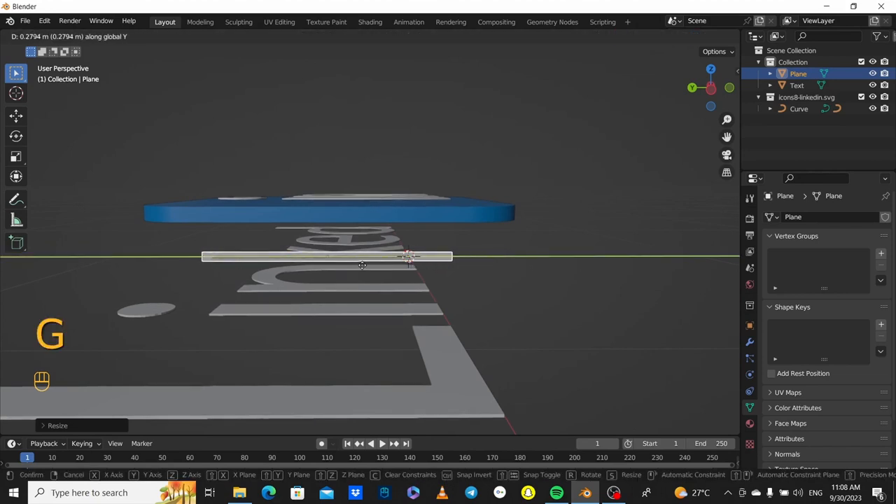
{"action": "left_click", "coordinate": [355, 264]}
{"action": "key", "text": "KP_7"}
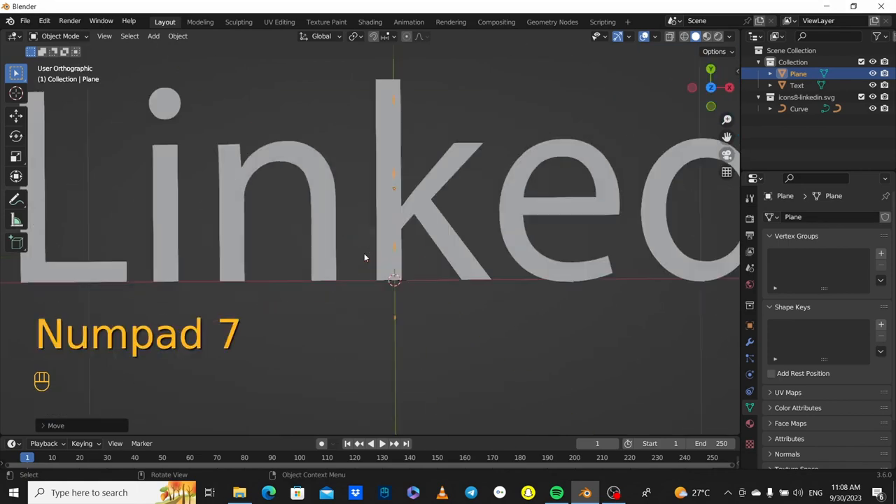
Scale the parented badge down to about 0.68 and move it about 0.5 m along negative X, close to the Linked text.
{"action": "scroll", "coordinate": [308, 266], "scroll_direction": "down", "scroll_amount": 5}
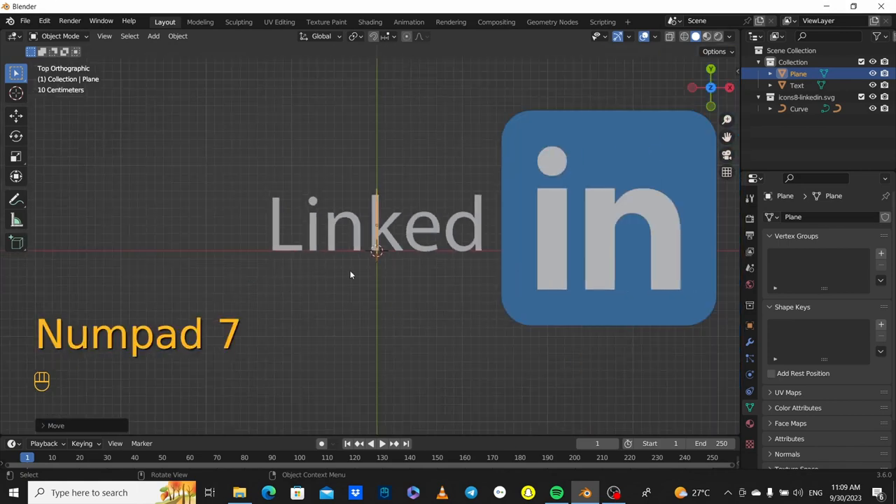
{"action": "scroll", "coordinate": [353, 273], "scroll_direction": "down", "scroll_amount": 4}
{"action": "left_click", "coordinate": [508, 220]}
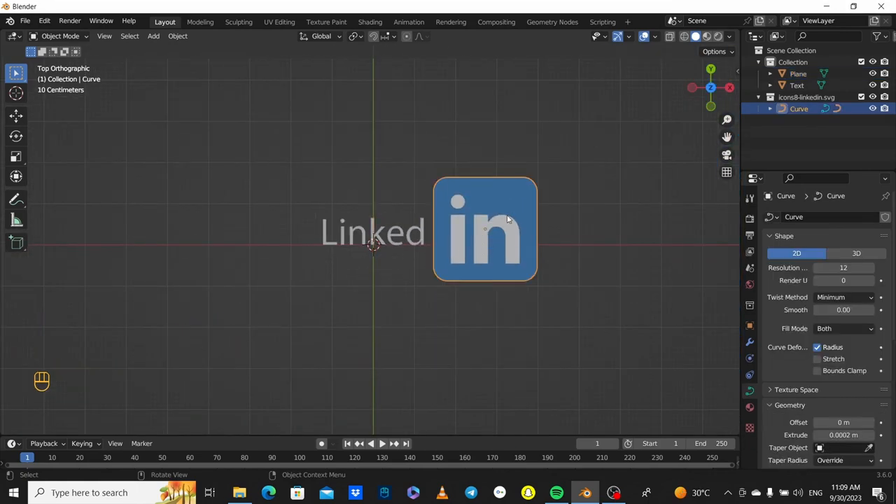
{"action": "key", "text": "s"}
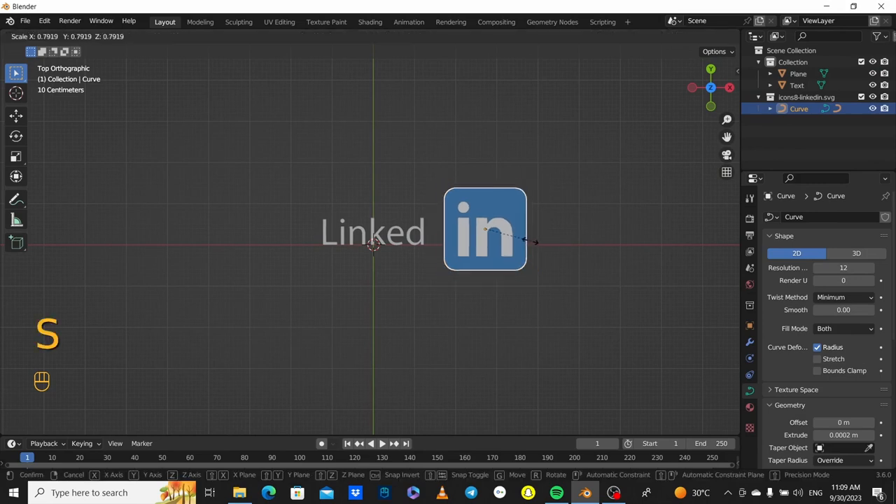
{"action": "left_click", "coordinate": [522, 243]}
{"action": "key", "text": "g"}
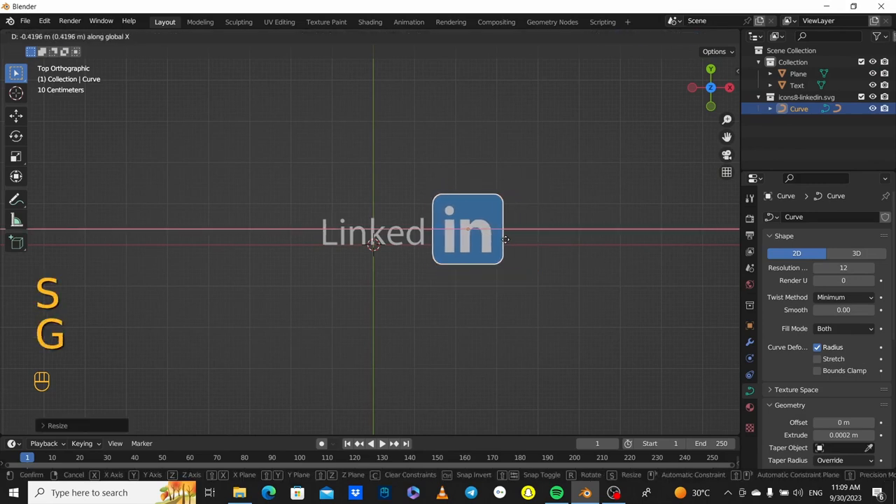
{"action": "left_click", "coordinate": [501, 240]}
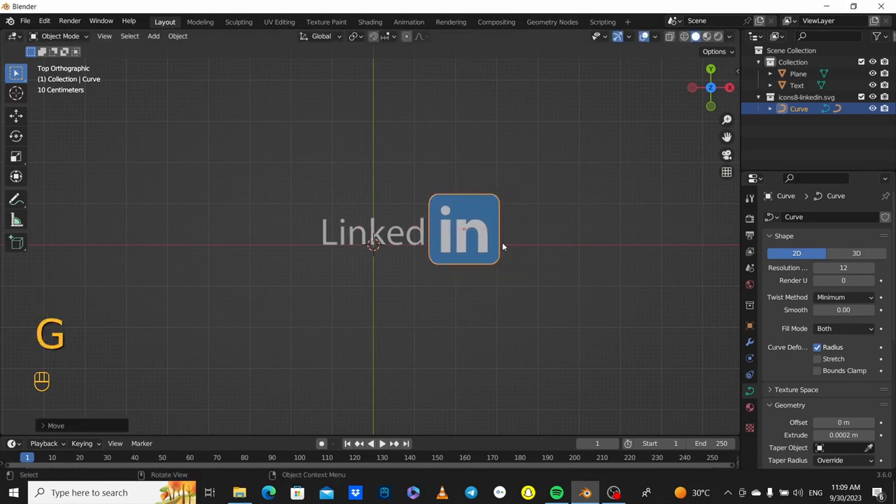
{"action": "scroll", "coordinate": [496, 248], "scroll_direction": "up", "scroll_amount": 3}
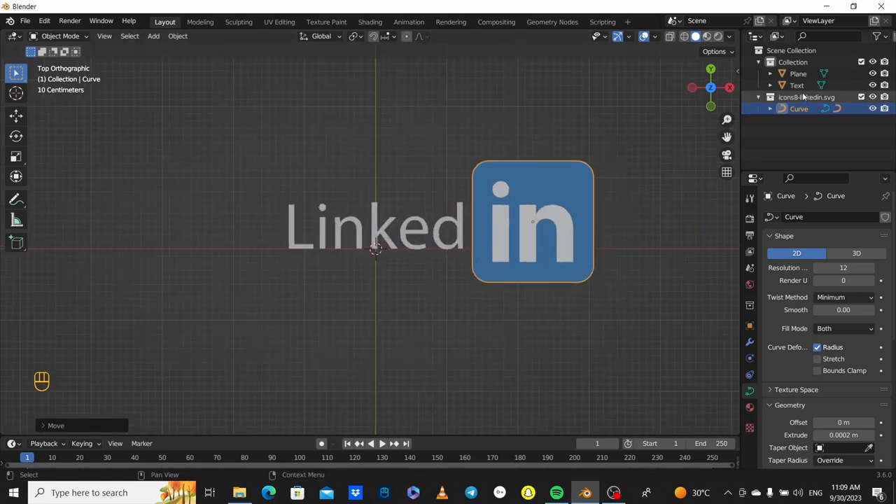
Rename the plane strip object as Mask.
{"action": "scroll", "coordinate": [432, 274], "scroll_direction": "up", "scroll_amount": 4}
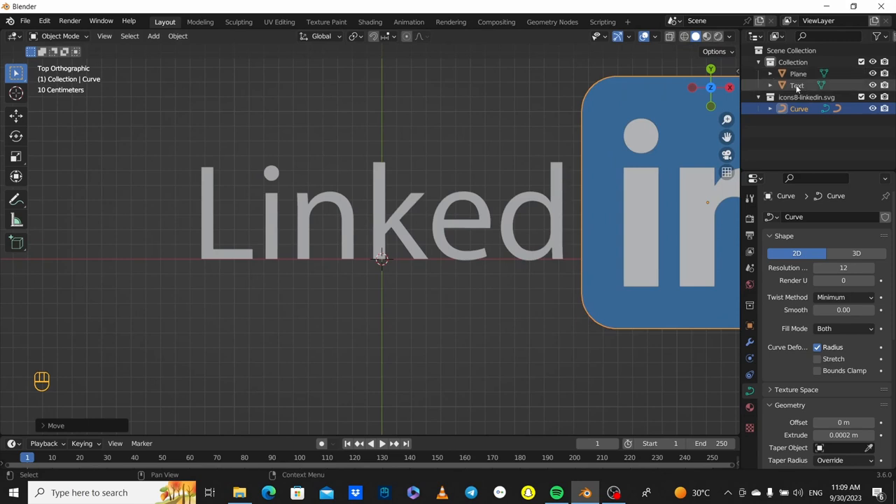
{"action": "left_click", "coordinate": [797, 86]}
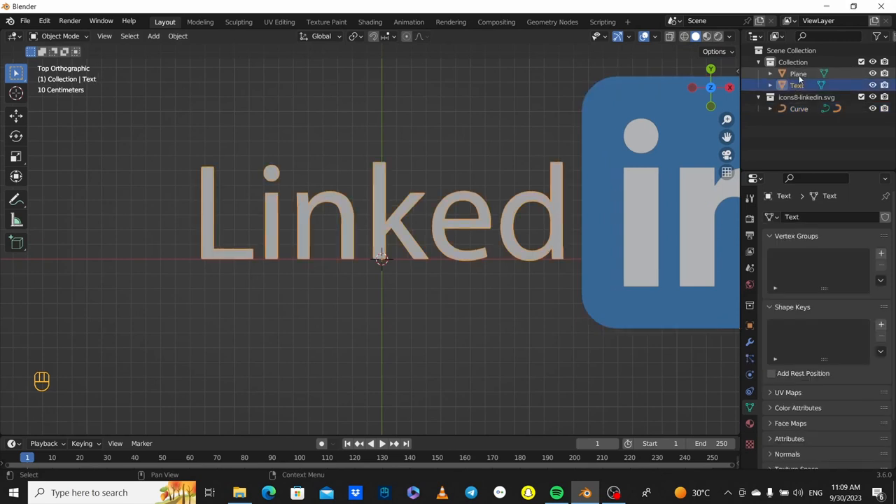
{"action": "left_click", "coordinate": [797, 74]}
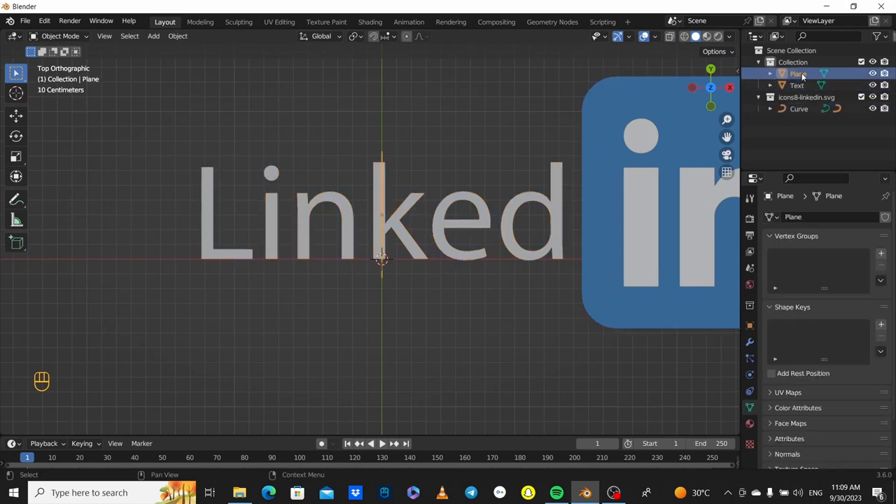
{"action": "double_click", "coordinate": [799, 74]}
{"action": "key", "text": "BackSpace"}
{"action": "key", "text": "Caps_Lock"}
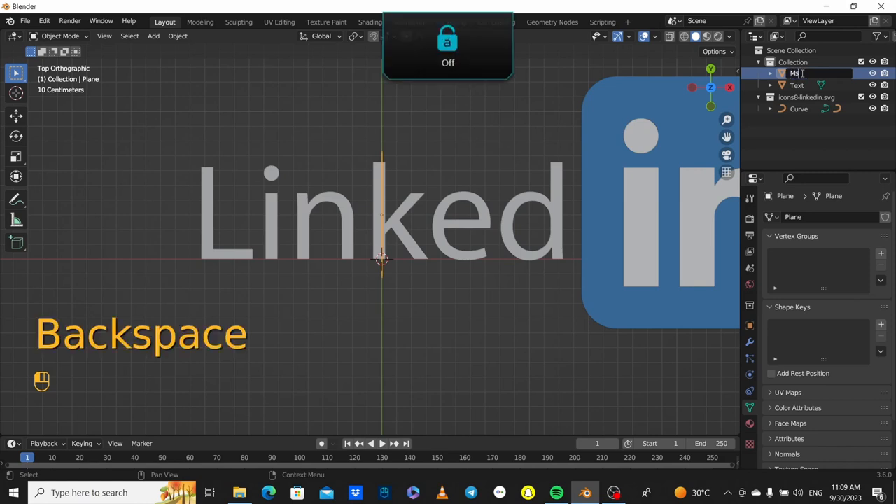
{"action": "key", "text": "BackSpace"}
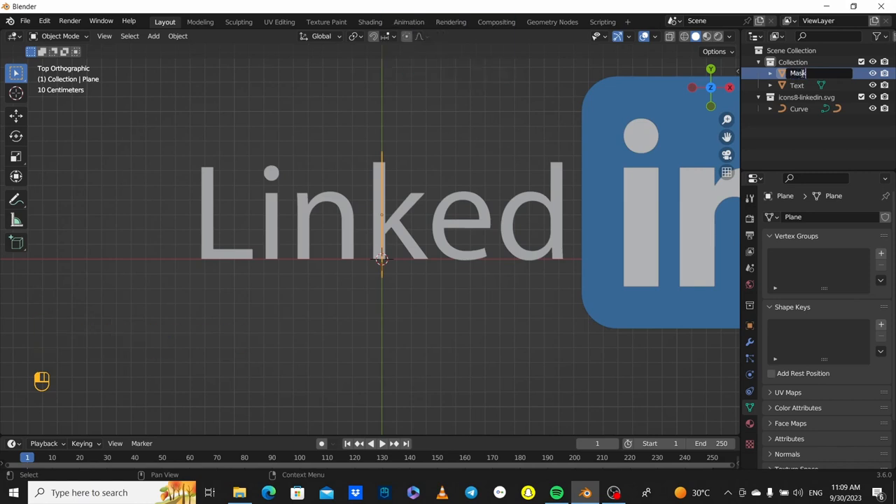
{"action": "key", "text": "Return"}
Move the Mask strip along X into the gap between the Linked text and the badge.
{"action": "key", "text": "g"}
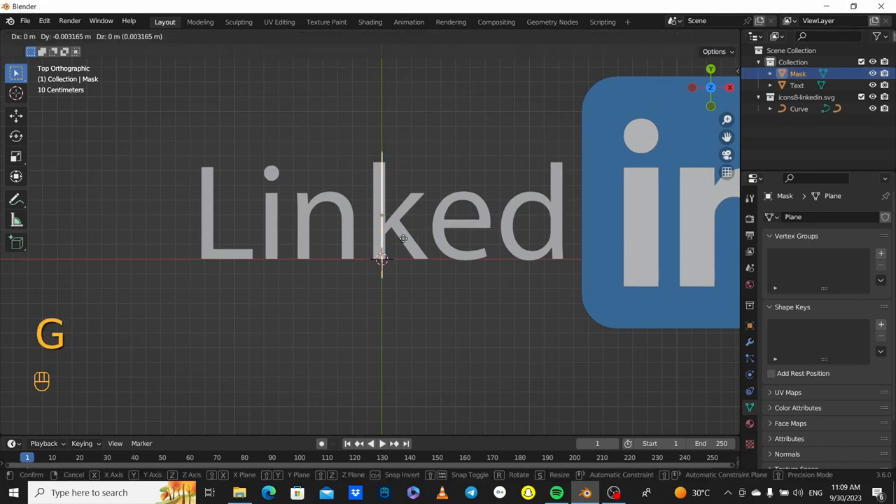
{"action": "key", "text": "x"}
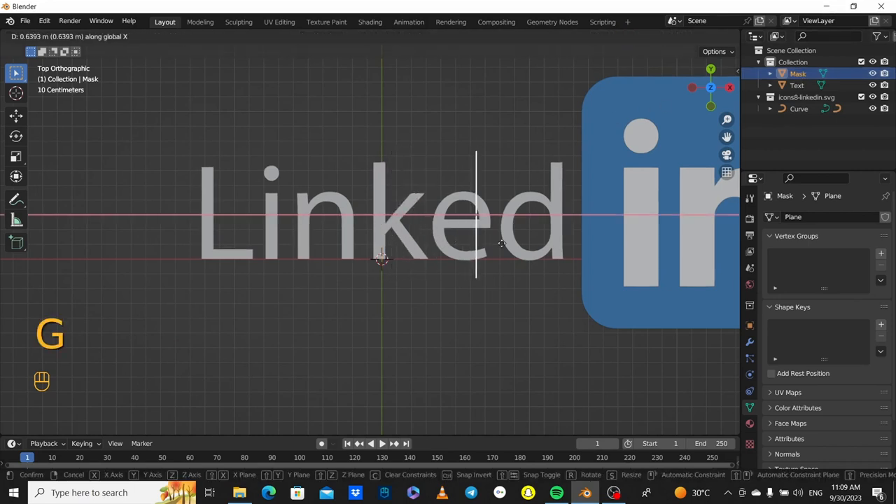
{"action": "left_click", "coordinate": [596, 244]}
Add a Shrinkwrap modifier to the Linked text with Mask as the target and Inside as the snap mode.
{"action": "left_click", "coordinate": [470, 230]}
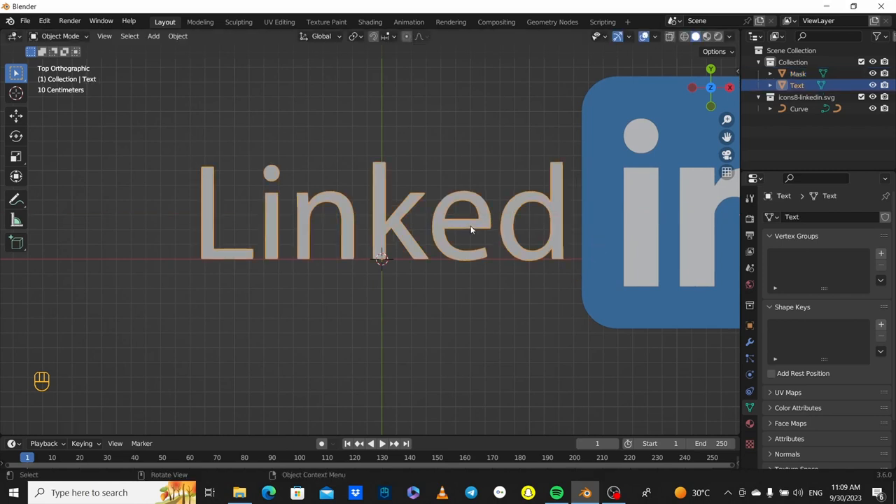
{"action": "left_click", "coordinate": [750, 342]}
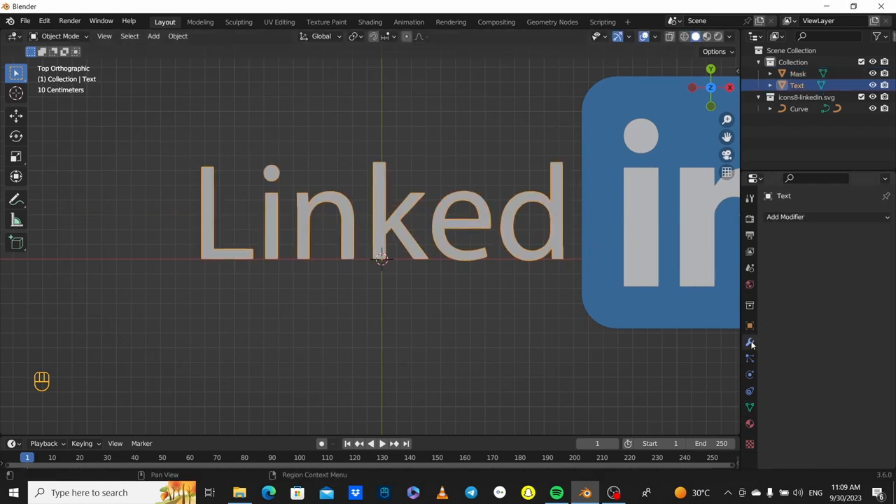
{"action": "left_click", "coordinate": [831, 218]}
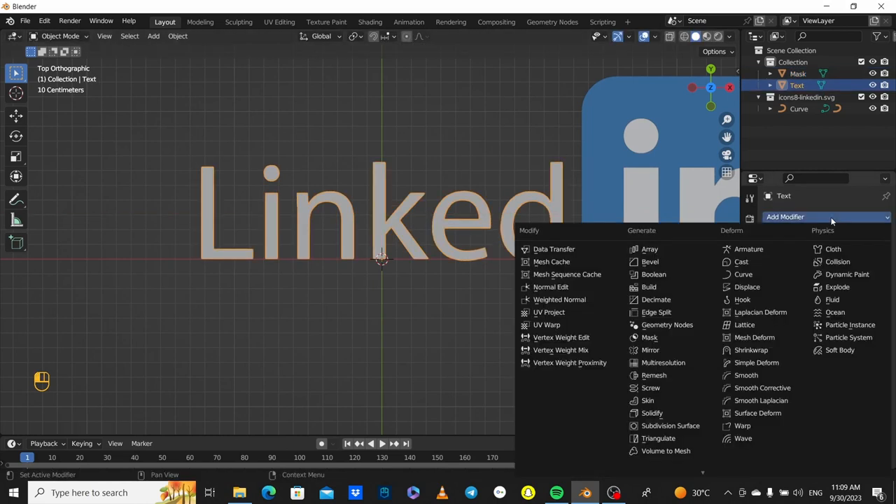
{"action": "left_click", "coordinate": [759, 351]}
{"action": "left_click", "coordinate": [836, 309]}
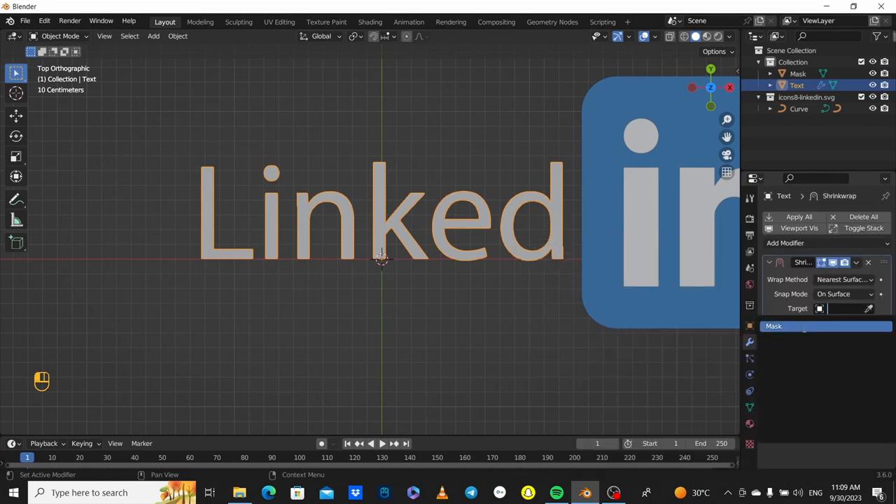
{"action": "left_click", "coordinate": [798, 327]}
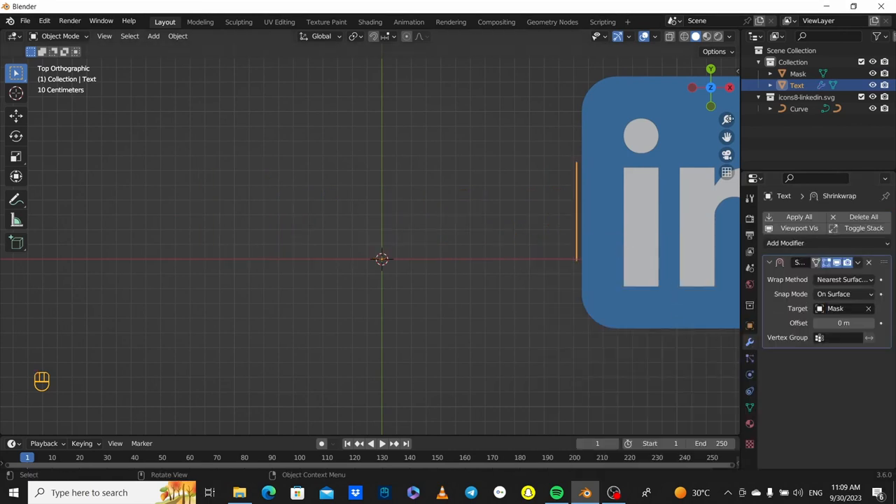
{"action": "left_click", "coordinate": [855, 295]}
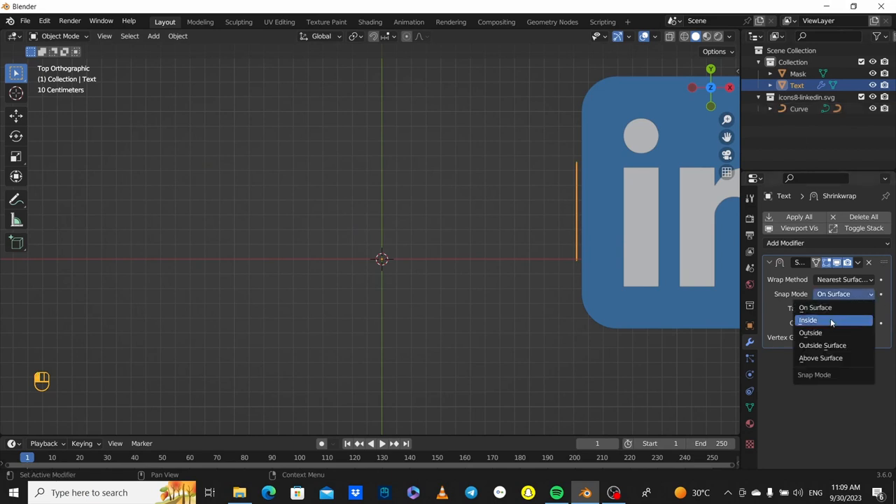
{"action": "left_click", "coordinate": [831, 320]}
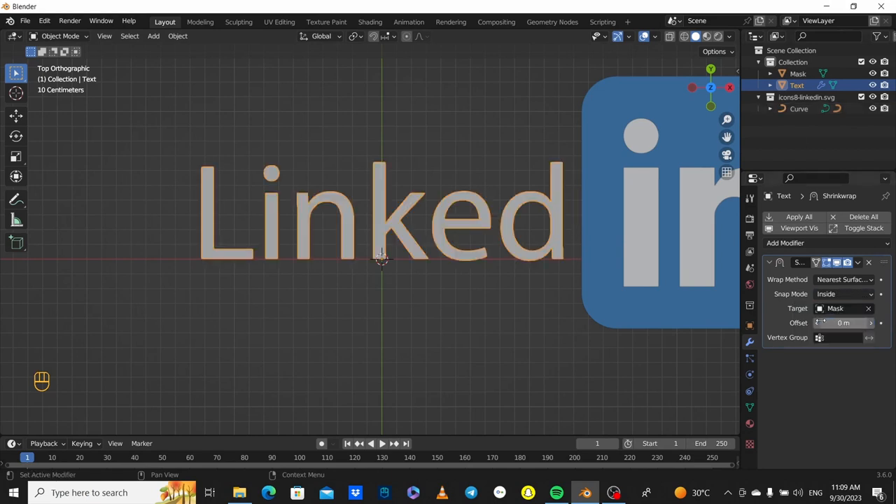
Move the Mask strip along positive X so it sits hidden inside the "in" badge.
{"action": "left_click", "coordinate": [810, 74]}
{"action": "scroll", "coordinate": [578, 214], "scroll_direction": "down", "scroll_amount": 4}
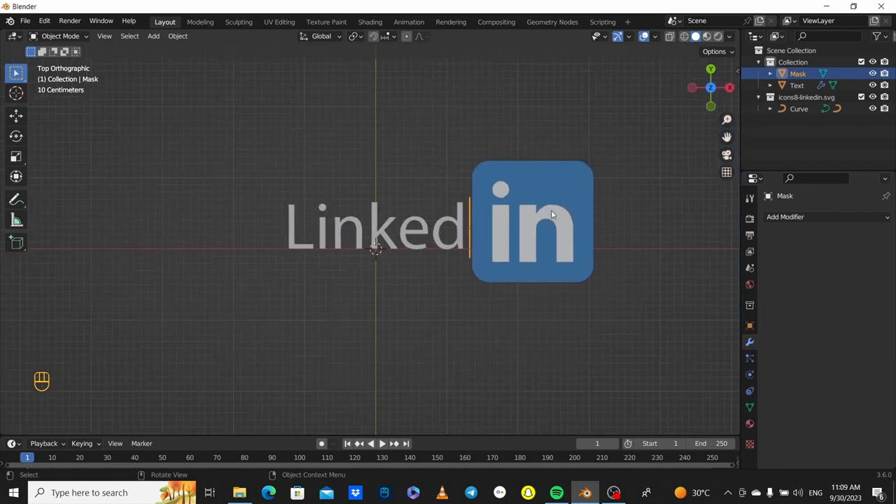
{"action": "key", "text": "g"}
{"action": "key", "text": "x"}
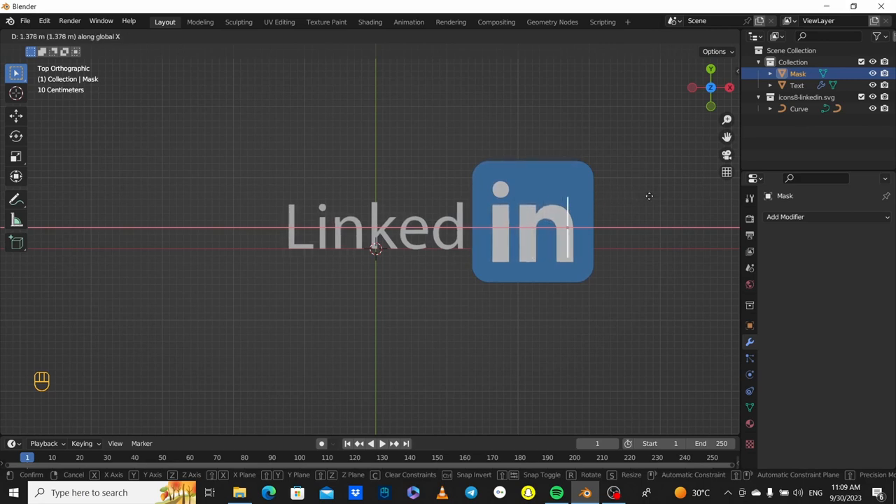
{"action": "left_click", "coordinate": [611, 195]}
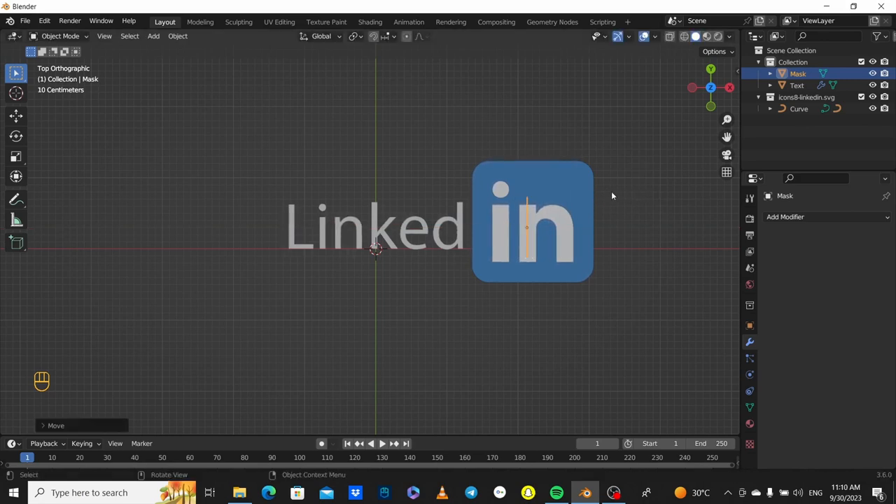
{"action": "middle_click_drag", "start_coordinate": [610, 195], "coordinate": [626, 175]}
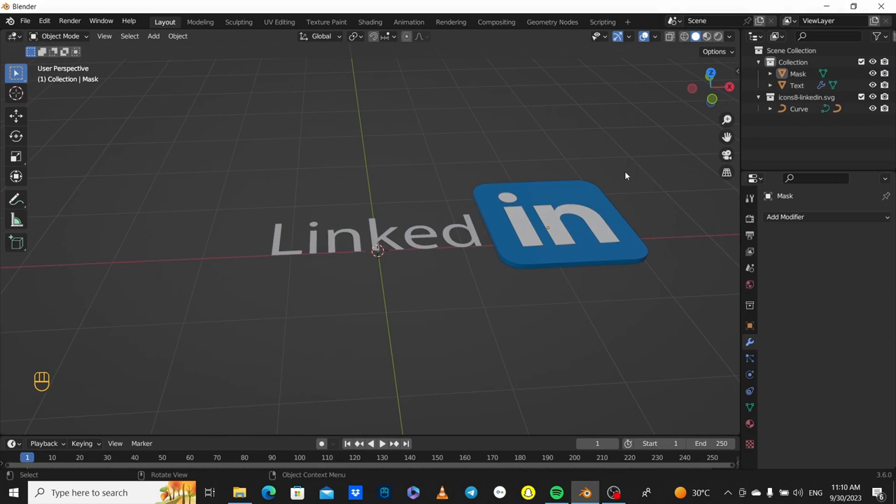
Add a camera and align it to a zoomed-out top view that frames the whole logo.
{"action": "key", "text": "KP_7"}
{"action": "scroll", "coordinate": [604, 191], "scroll_direction": "down", "scroll_amount": 3}
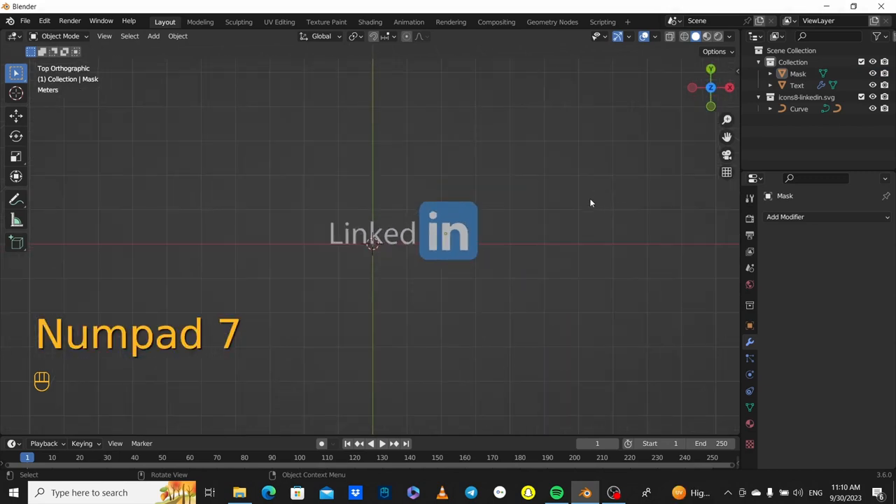
{"action": "middle_click_drag", "start_coordinate": [589, 207], "coordinate": [559, 208], "text": "shift"}
{"action": "key", "text": "shift+a"}
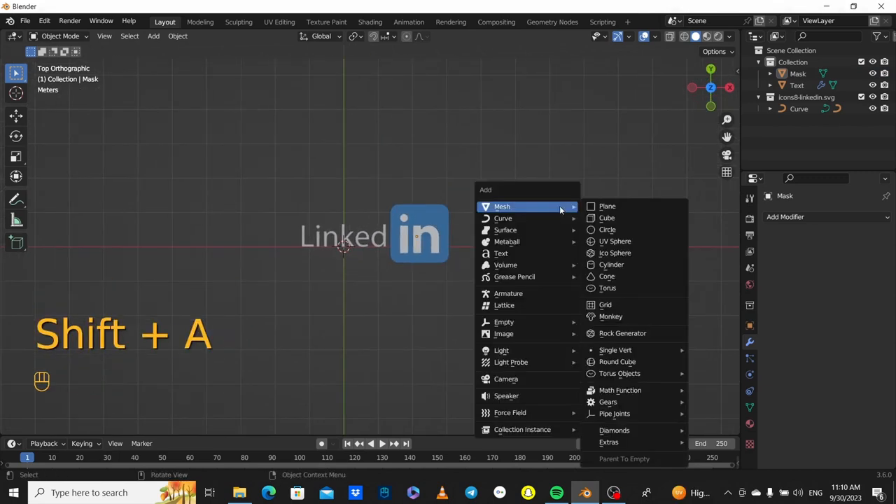
{"action": "left_click", "coordinate": [540, 378]}
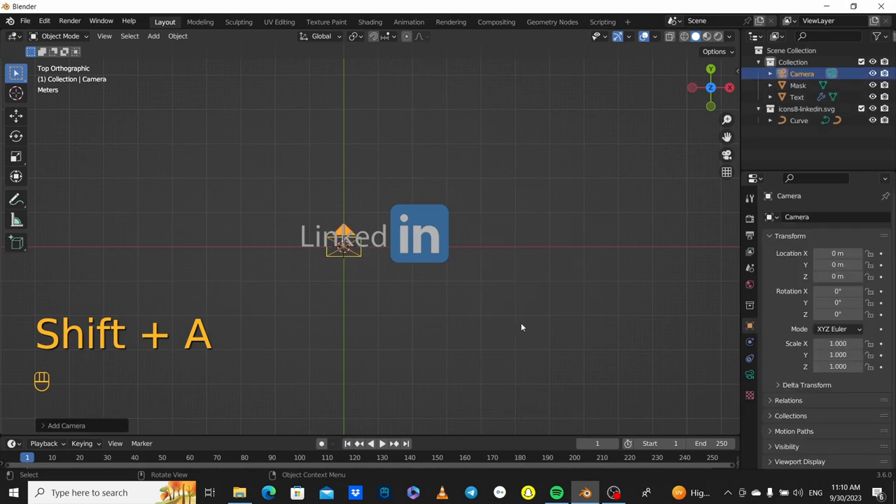
{"action": "key", "text": "KP_0"}
{"action": "key", "text": "KP_0"}
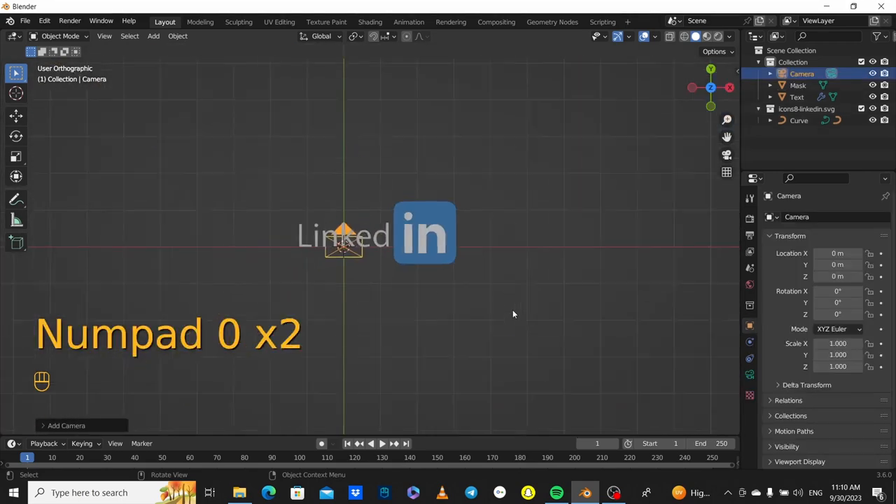
{"action": "key", "text": "ctrl+alt+KP_0"}
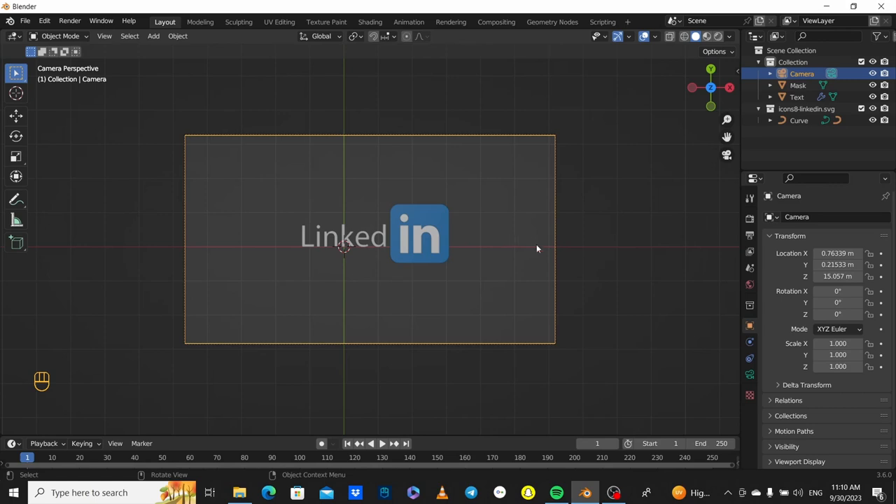
Scale the Linked text up slightly in the camera view.
{"action": "scroll", "coordinate": [522, 242], "scroll_direction": "up", "scroll_amount": 2}
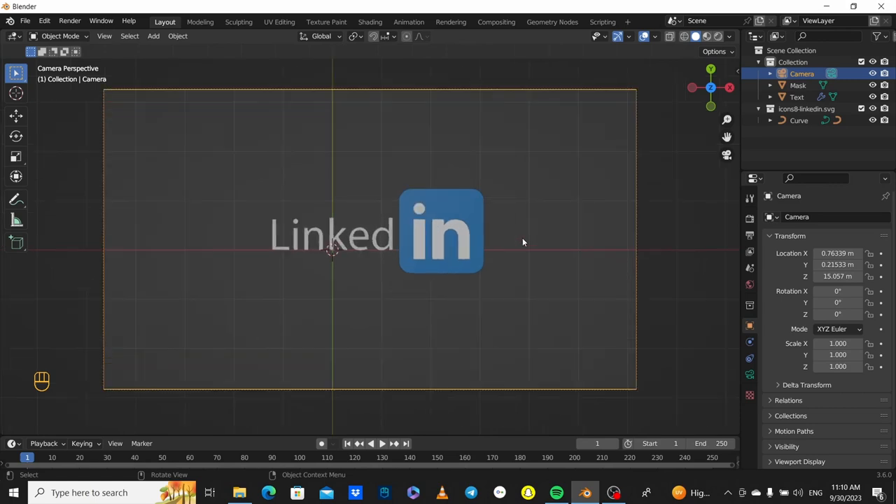
{"action": "left_click", "coordinate": [384, 246]}
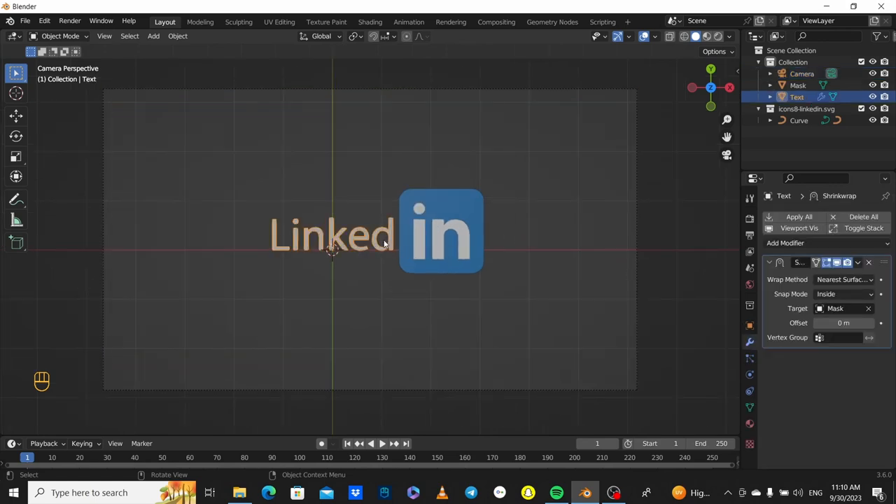
{"action": "key", "text": "s"}
{"action": "left_click", "coordinate": [494, 255]}
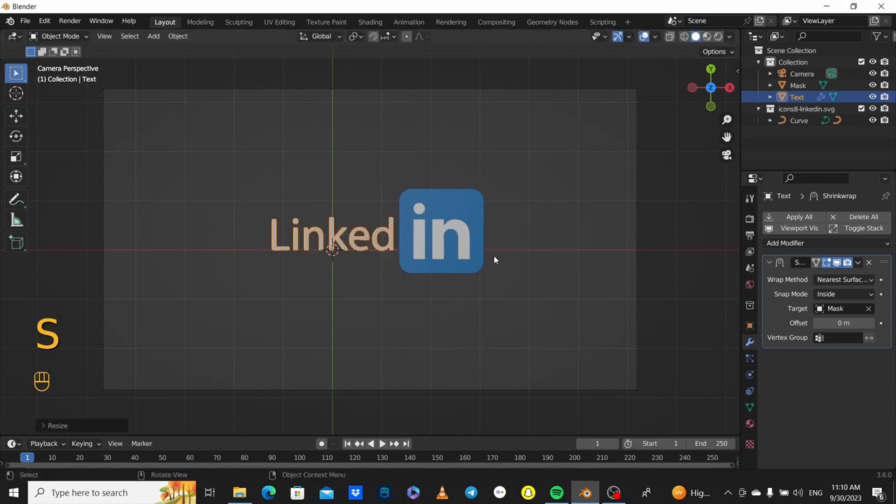
{"action": "key", "text": "g"}
{"action": "key", "text": "x"}
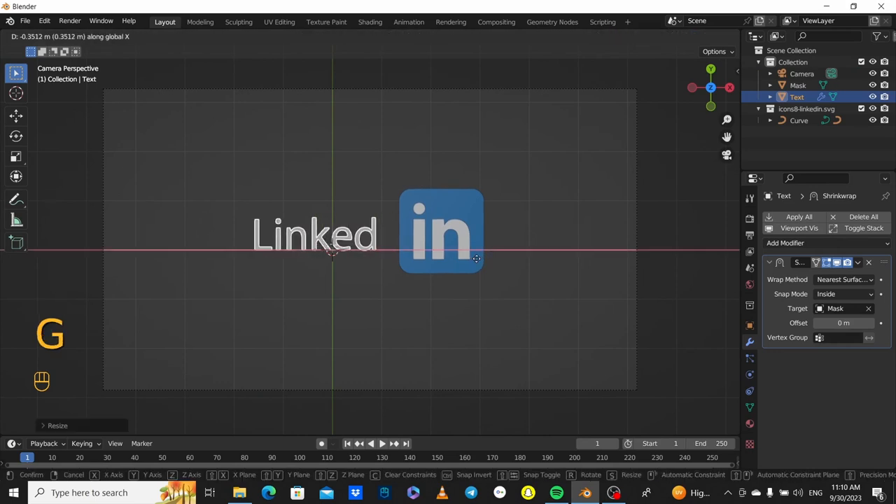
{"action": "right_click", "coordinate": [476, 259]}
Move the Linked text about 0.3 m along negative X and scale it up to about 1.1.
{"action": "key", "text": "g"}
{"action": "key", "text": "x"}
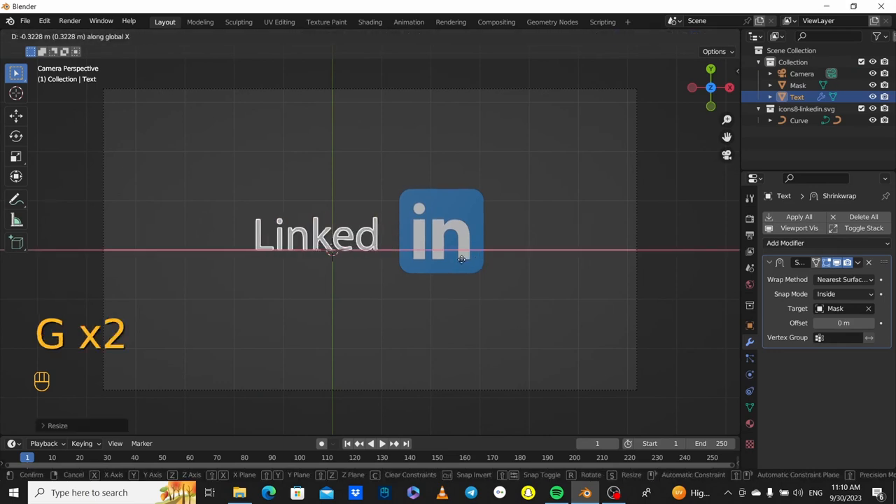
{"action": "left_click", "coordinate": [473, 258]}
{"action": "key", "text": "s"}
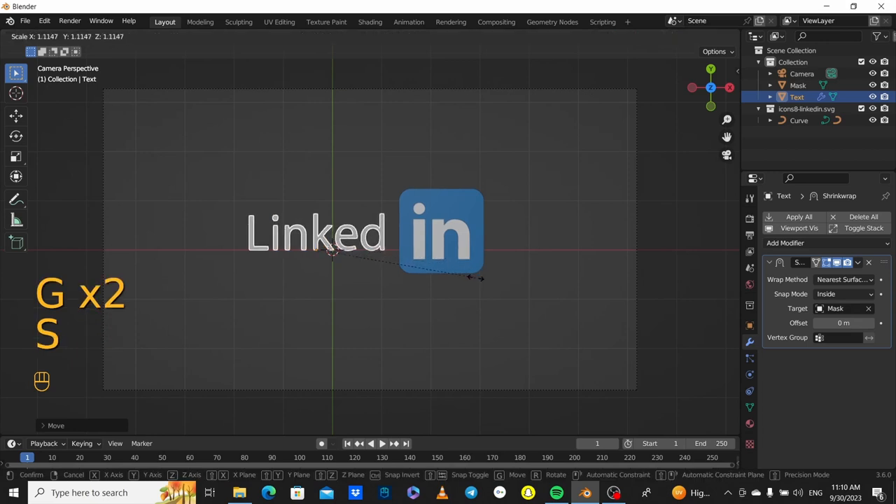
{"action": "left_click", "coordinate": [477, 278]}
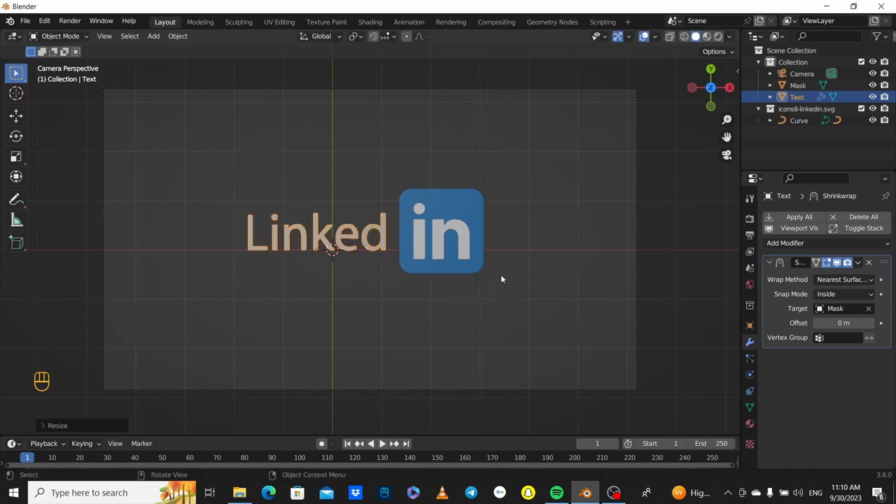
Move the Linked text about 0.16 m along positive X, close to the badge.
{"action": "left_click", "coordinate": [567, 272]}
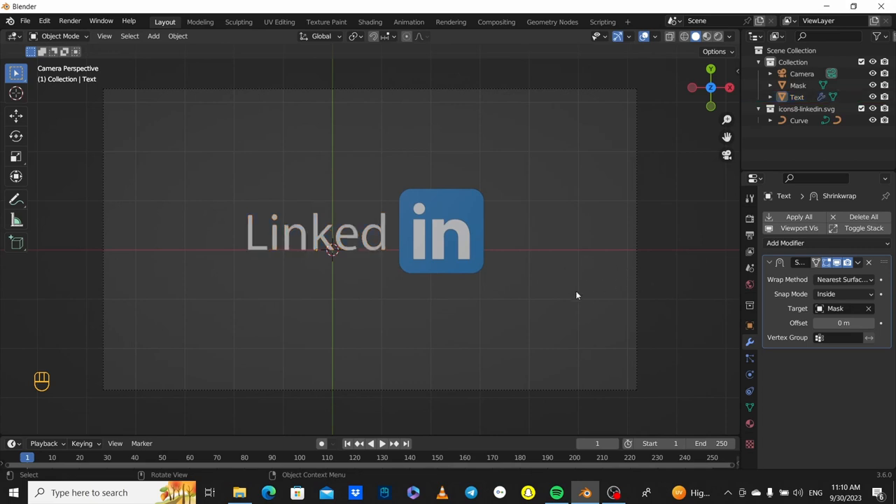
{"action": "left_click", "coordinate": [467, 229]}
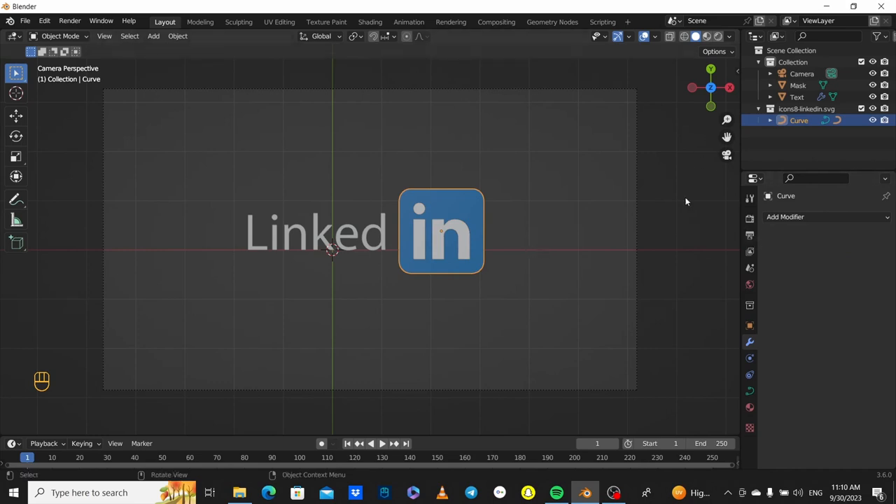
{"action": "left_click", "coordinate": [378, 239]}
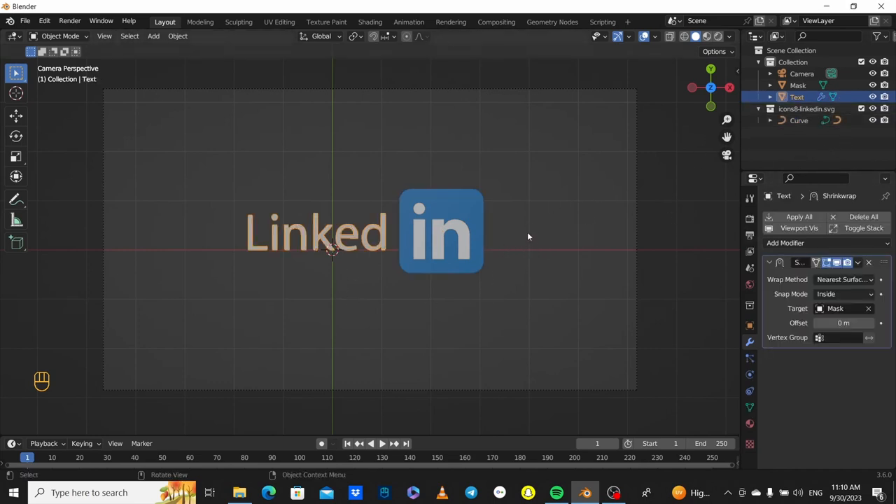
{"action": "scroll", "coordinate": [527, 237], "scroll_direction": "up", "scroll_amount": 3}
{"action": "key", "text": "g"}
{"action": "key", "text": "x"}
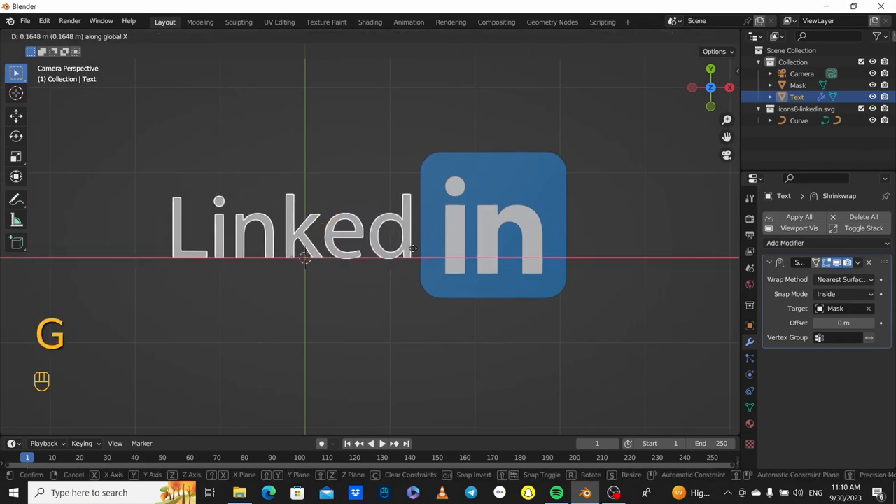
{"action": "left_click", "coordinate": [413, 250]}
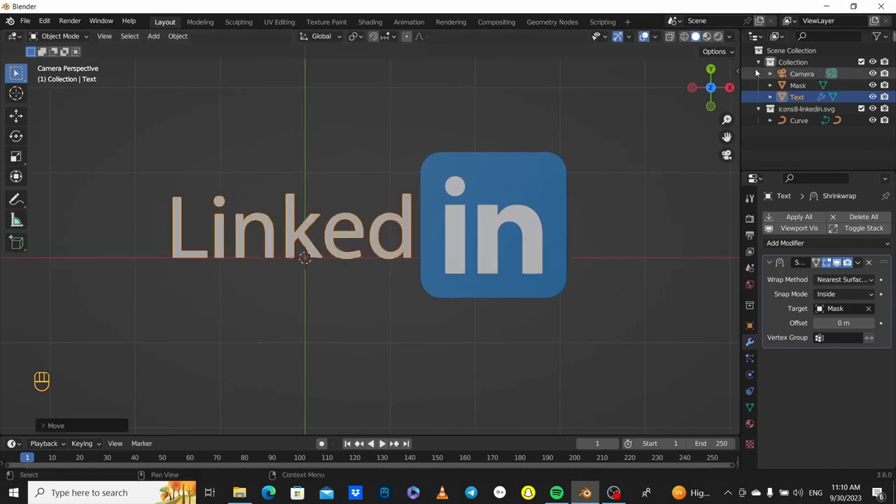
Nudge the Mask strip inside the badge about 0.01 m along negative X.
{"action": "left_click", "coordinate": [503, 244]}
{"action": "key", "text": "g"}
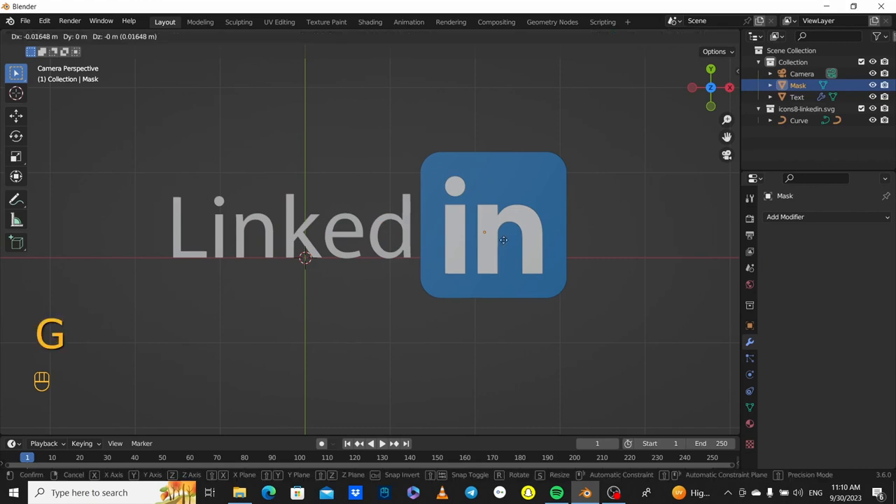
{"action": "right_click", "coordinate": [454, 237]}
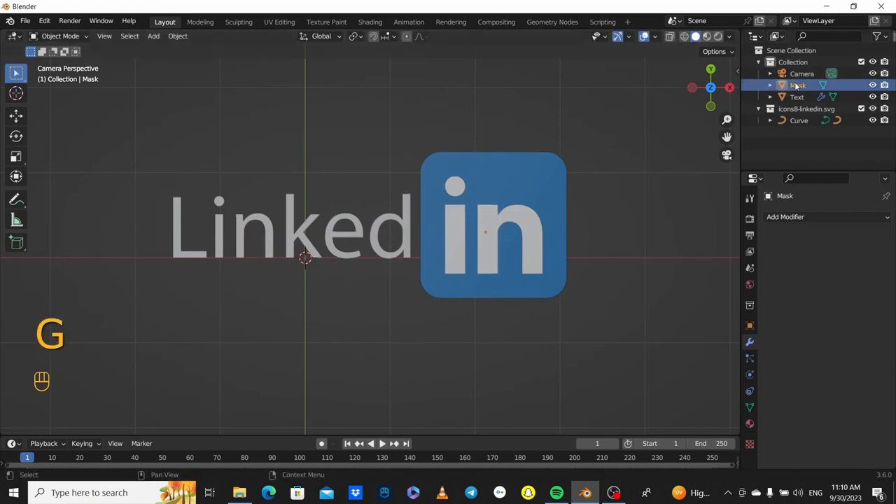
{"action": "key", "text": "g"}
{"action": "key", "text": "x"}
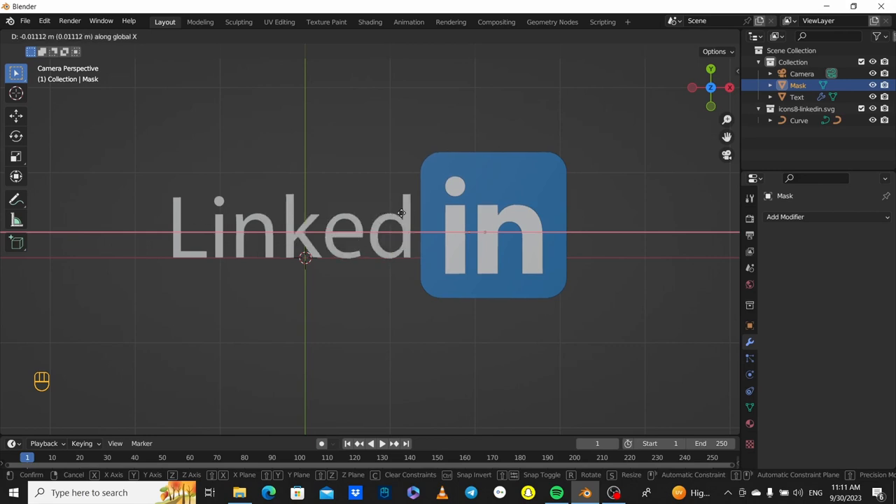
{"action": "left_click", "coordinate": [401, 213]}
Add a mesh plane to the scene as the logo's backdrop.
{"action": "scroll", "coordinate": [479, 221], "scroll_direction": "down", "scroll_amount": 5}
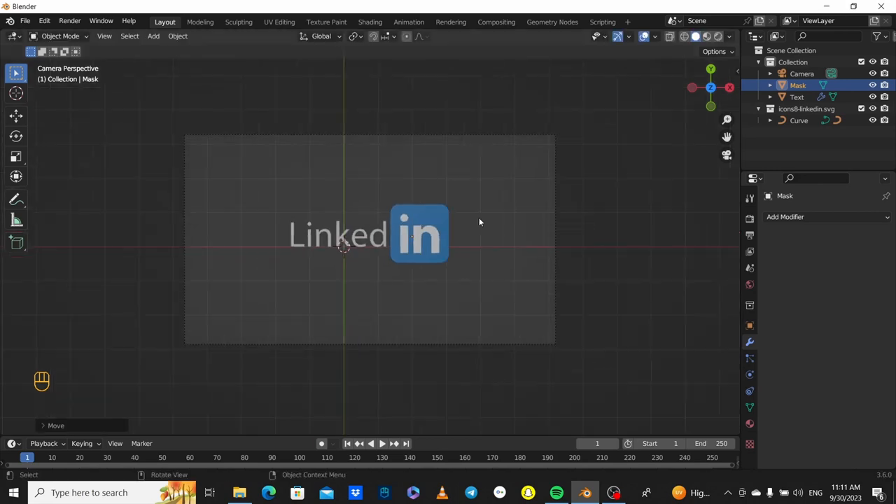
{"action": "left_click", "coordinate": [433, 230]}
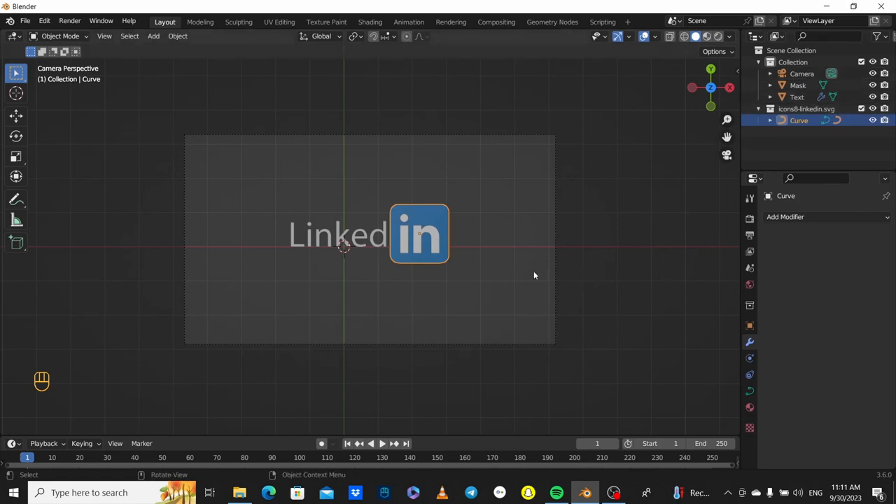
{"action": "key", "text": "shift+a"}
{"action": "mouse_move", "coordinate": [512, 85]}
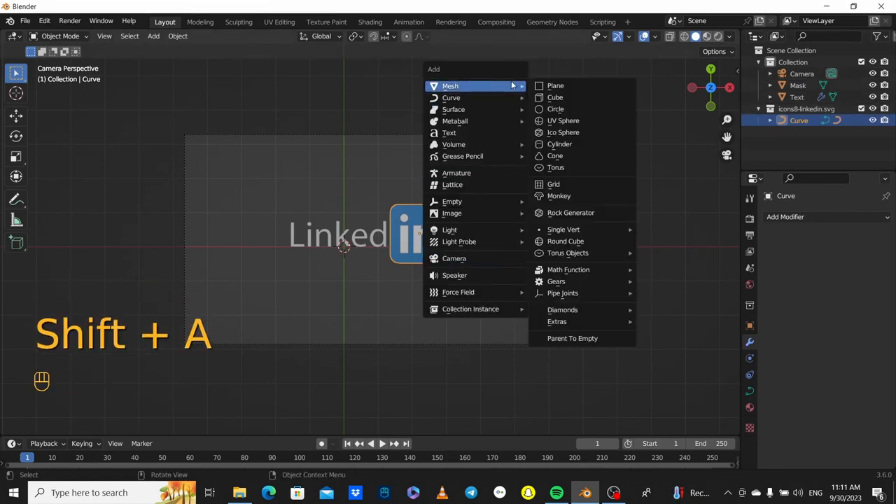
{"action": "left_click", "coordinate": [553, 85]}
{"action": "type", "text": "s"}
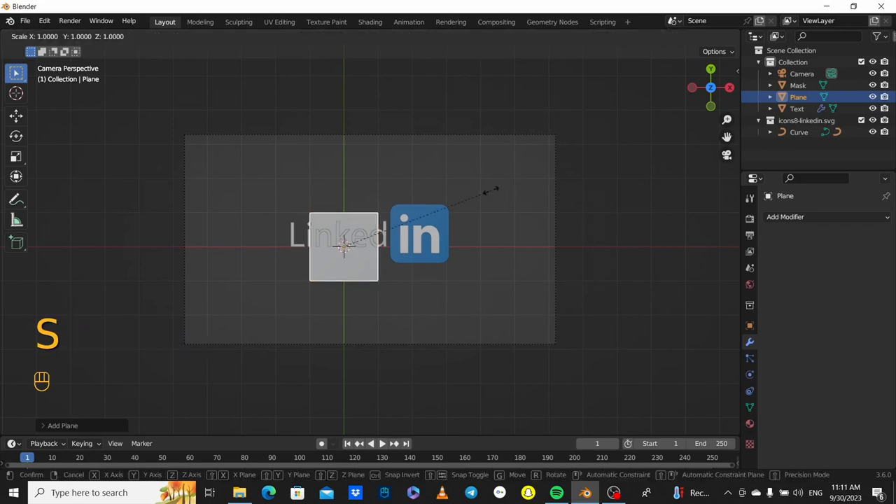
{"action": "type", "text": "2"}
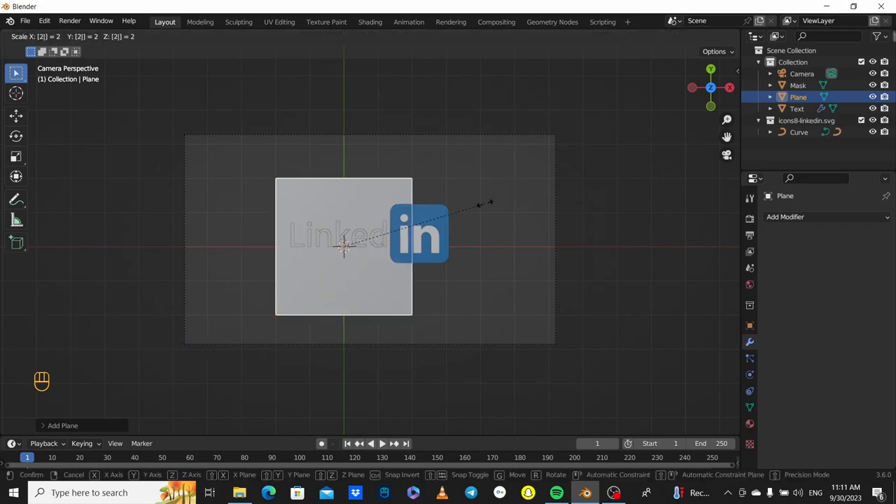
{"action": "type", "text": "5"}
{"action": "key", "text": "Escape"}
Scale the backdrop plane by 25 and check it around the logo from the orthographic top view.
{"action": "type", "text": "s"}
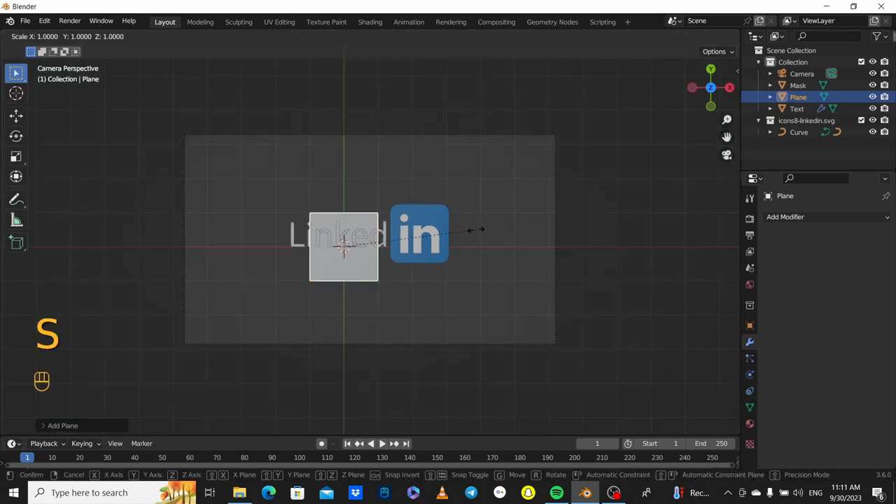
{"action": "type", "text": "25"}
{"action": "key", "text": "Return"}
{"action": "middle_click_drag", "start_coordinate": [479, 241], "coordinate": [447, 142]}
{"action": "key", "text": "KP_7"}
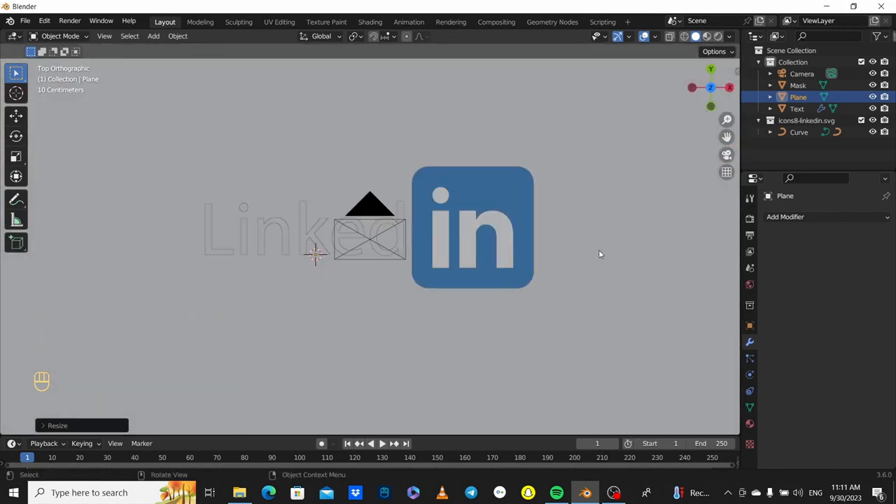
{"action": "scroll", "coordinate": [598, 250], "scroll_direction": "down", "scroll_amount": 4}
{"action": "scroll", "coordinate": [407, 230], "scroll_direction": "up", "scroll_amount": 3}
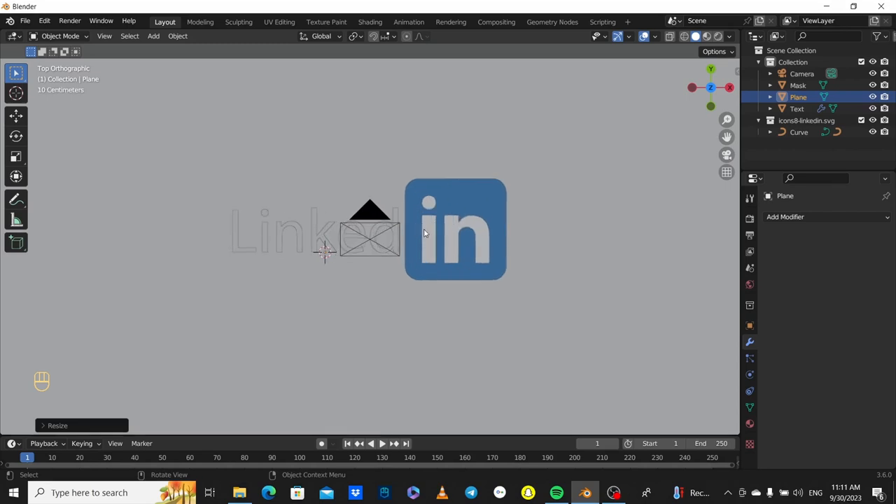
{"action": "left_click", "coordinate": [469, 215]}
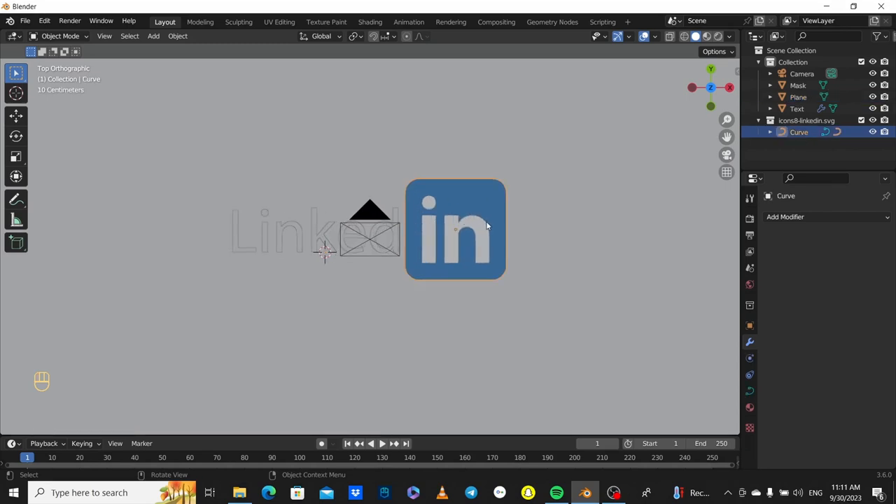
{"action": "scroll", "coordinate": [425, 238], "scroll_direction": "down", "scroll_amount": 3}
{"action": "scroll", "coordinate": [421, 236], "scroll_direction": "up", "scroll_amount": 2}
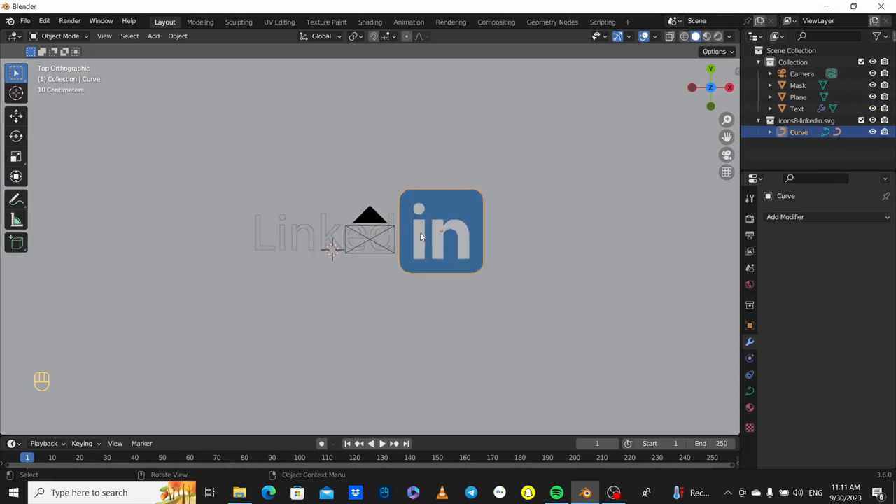
{"action": "key", "text": "g"}
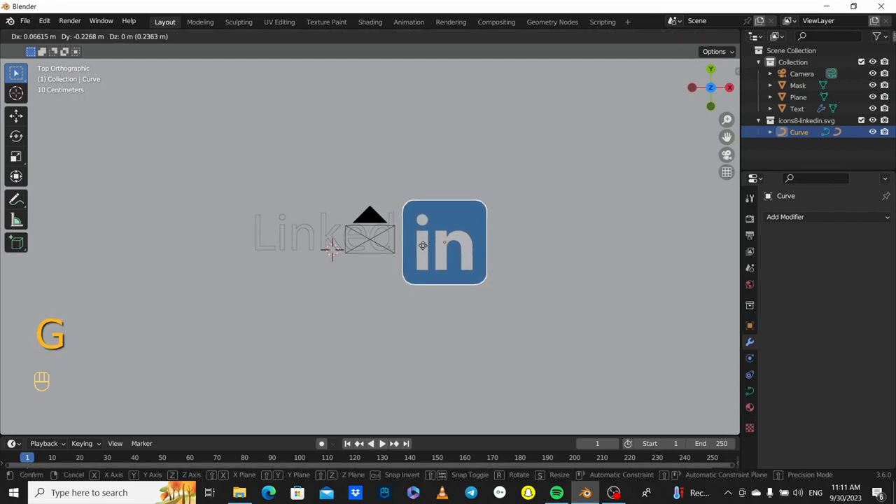
{"action": "right_click", "coordinate": [453, 254]}
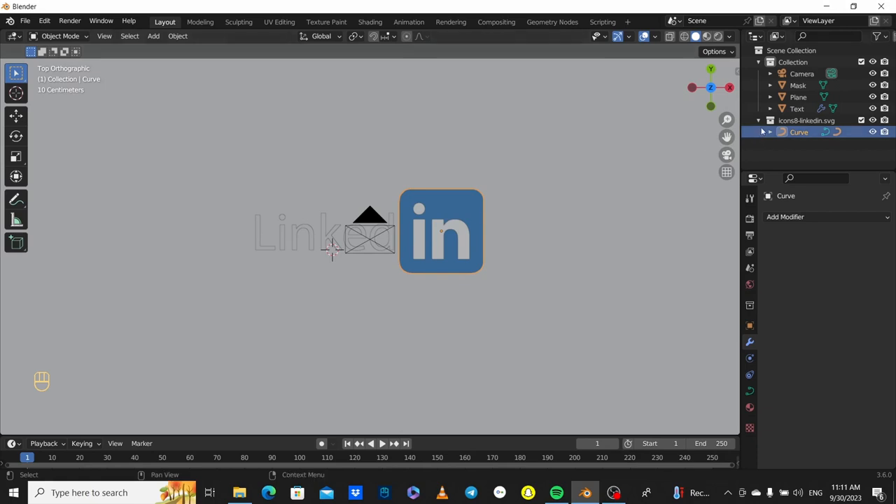
Show the selectable toggles in the outliner and hide the Text object in the viewport.
{"action": "left_click", "coordinate": [872, 108]}
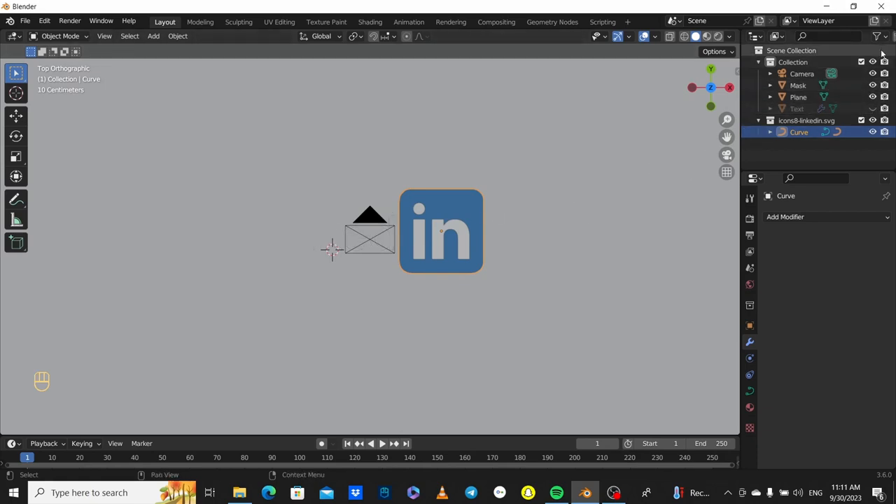
{"action": "left_click", "coordinate": [872, 108]}
{"action": "left_click", "coordinate": [877, 36]}
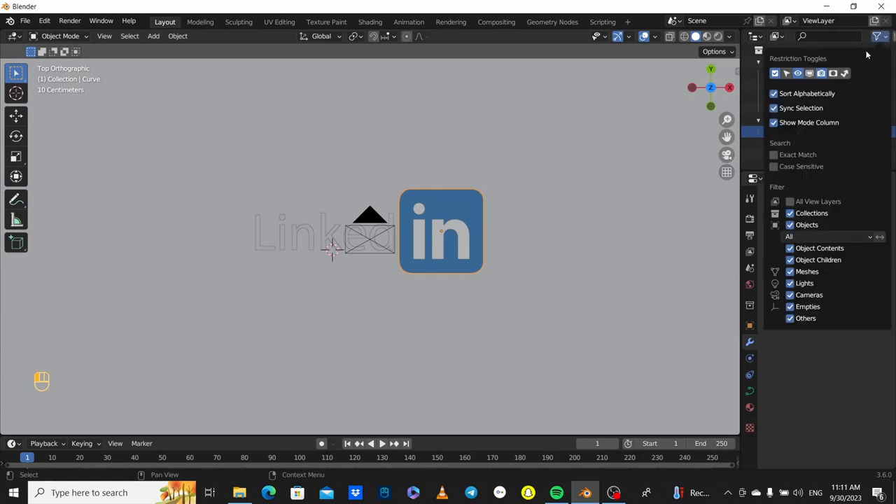
{"action": "left_click", "coordinate": [787, 74]}
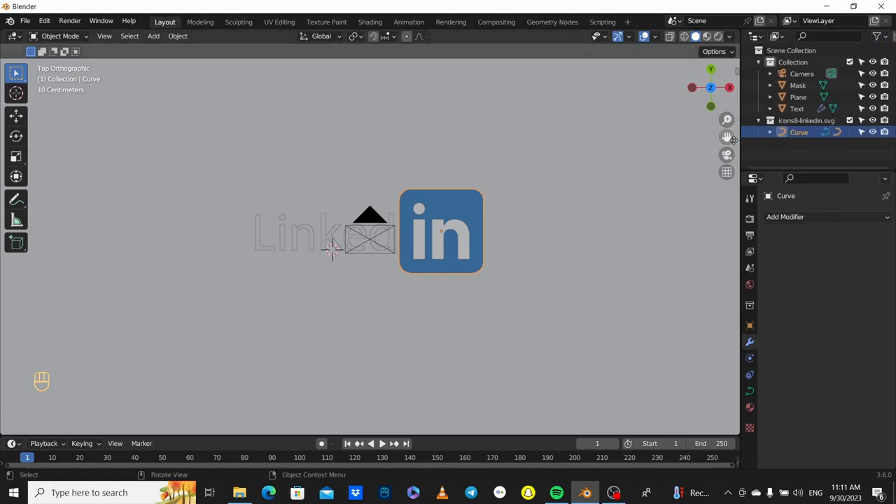
{"action": "left_click", "coordinate": [873, 109]}
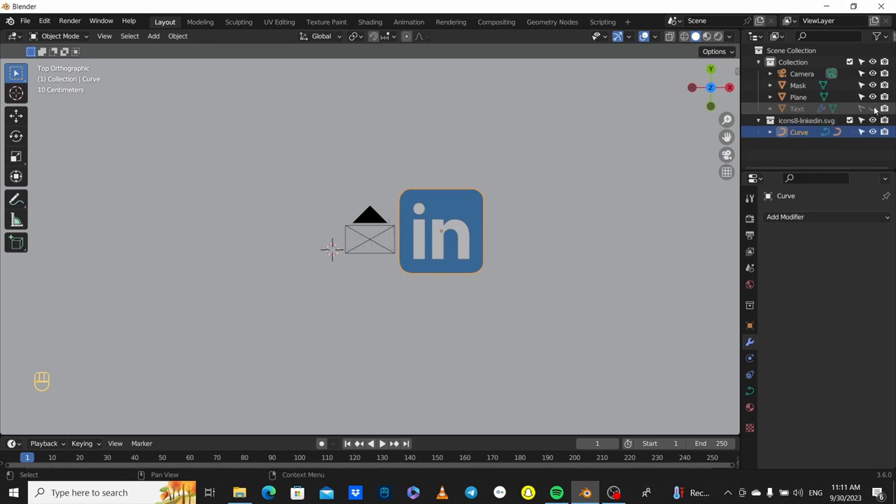
Return to the camera view and enlarge the timeline area for keyframing.
{"action": "scroll", "coordinate": [467, 217], "scroll_direction": "down", "scroll_amount": 3}
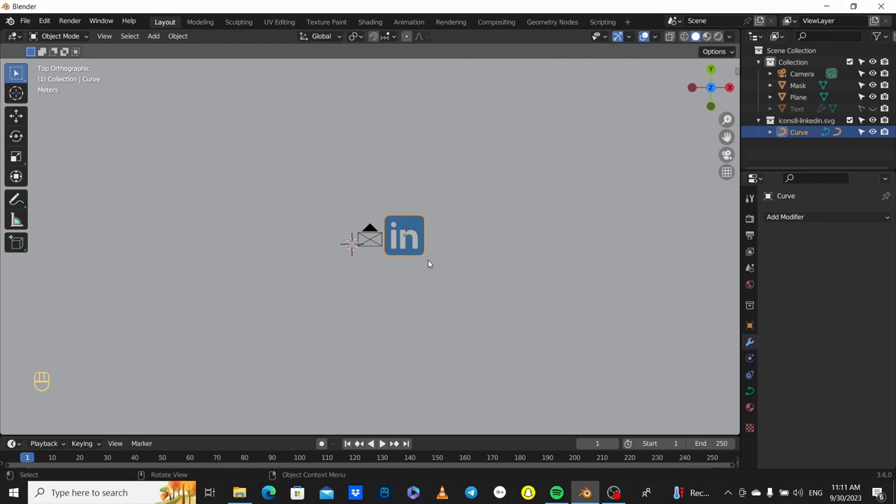
{"action": "key", "text": "KP_0"}
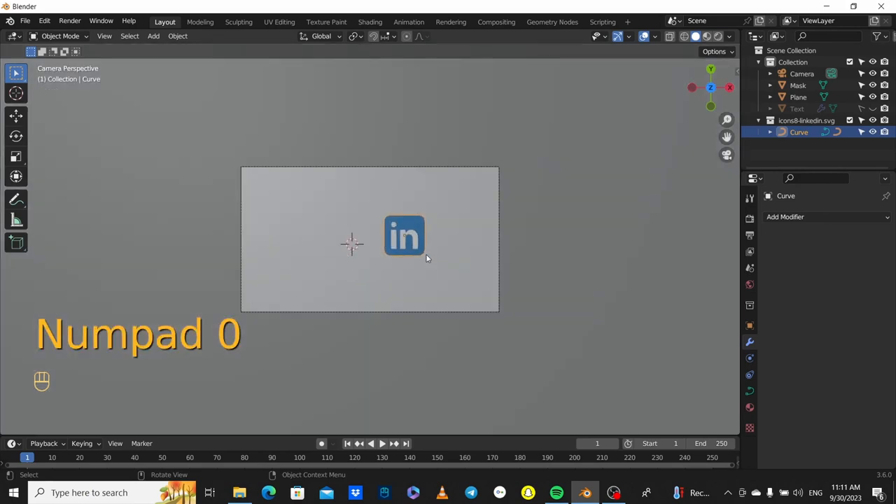
{"action": "left_click_drag", "start_coordinate": [422, 435], "coordinate": [424, 324]}
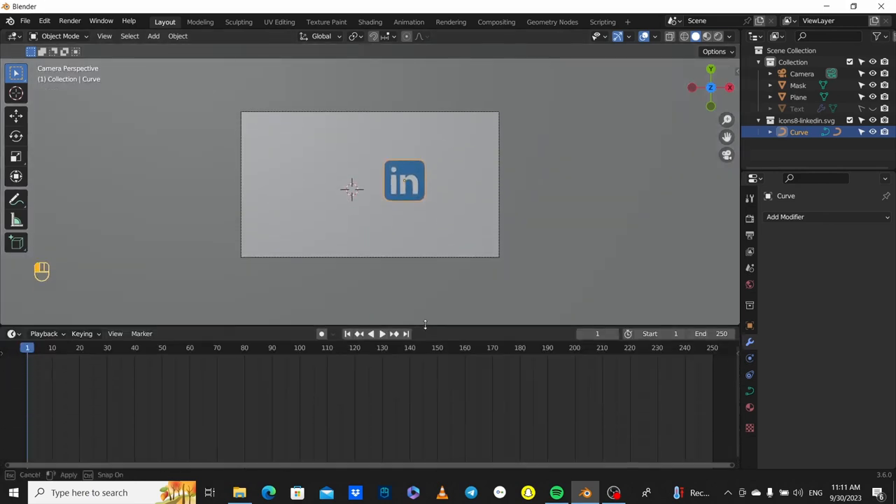
{"action": "left_click", "coordinate": [82, 347]}
{"action": "left_click_drag", "start_coordinate": [82, 350], "coordinate": [65, 350]}
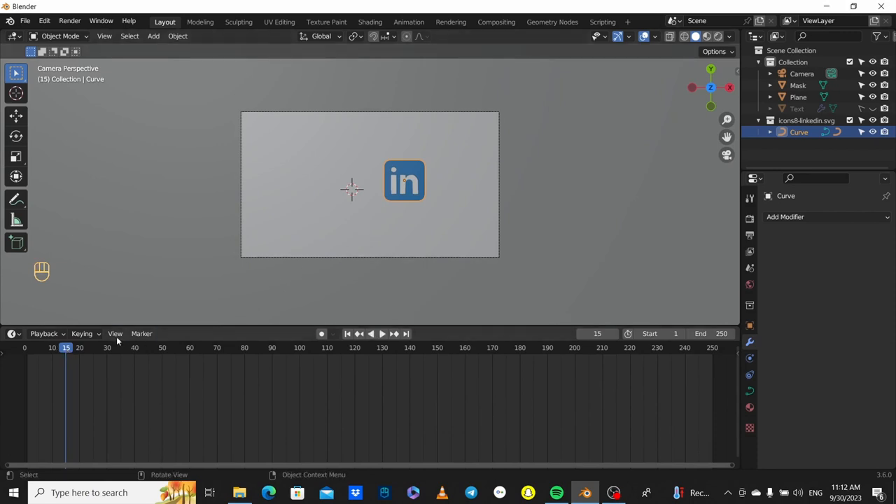
{"action": "left_click_drag", "start_coordinate": [67, 352], "coordinate": [108, 354]}
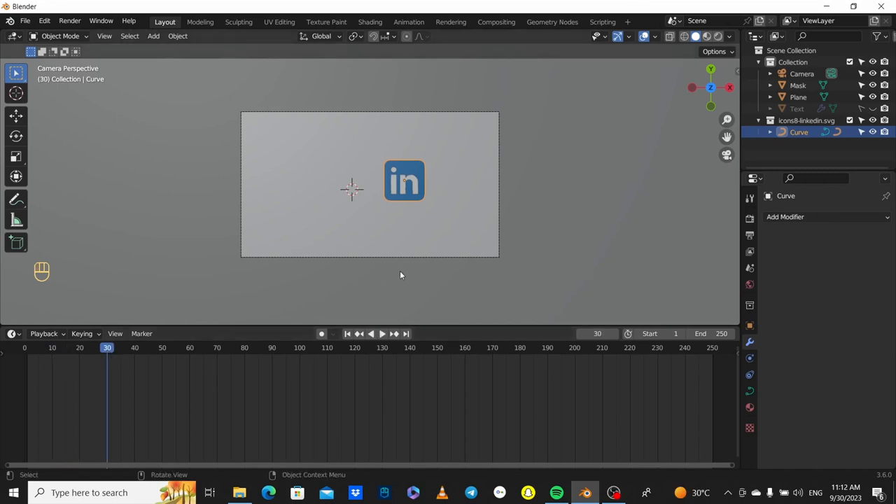
{"action": "left_click", "coordinate": [25, 349]}
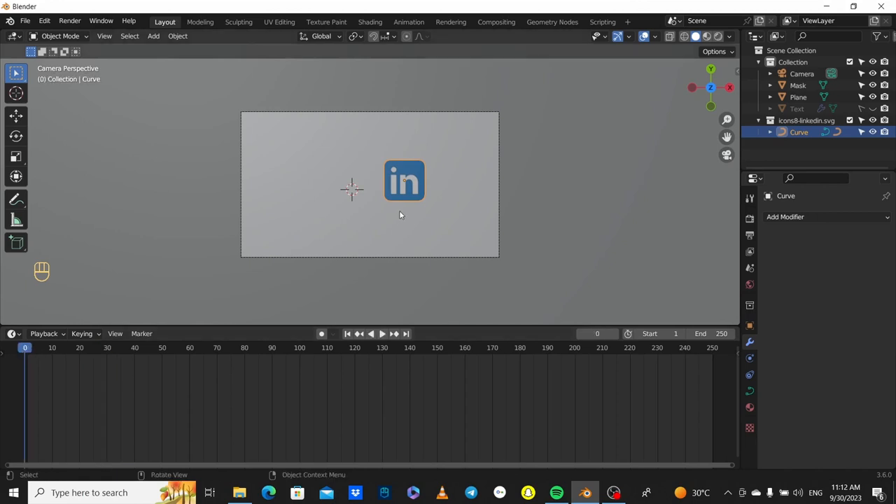
Set the current frame to 30 and move the badge along negative X to the centre of the camera frame.
{"action": "left_click", "coordinate": [107, 350]}
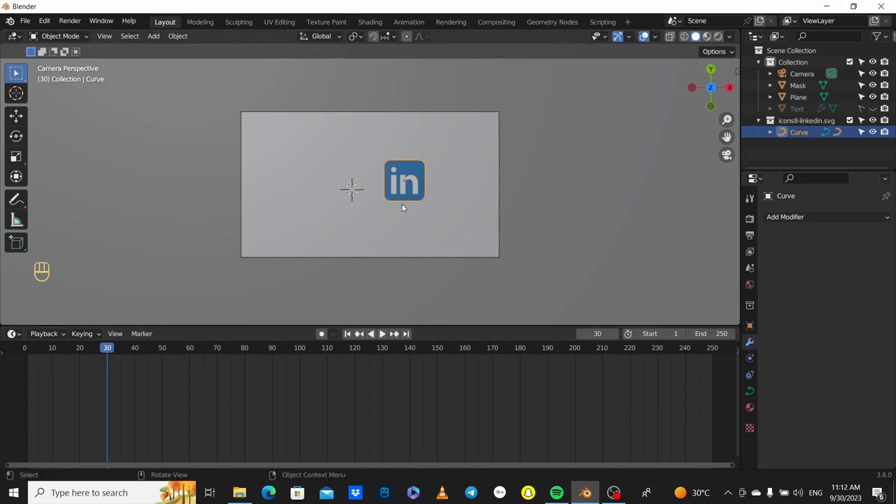
{"action": "key", "text": "g"}
{"action": "key", "text": "x"}
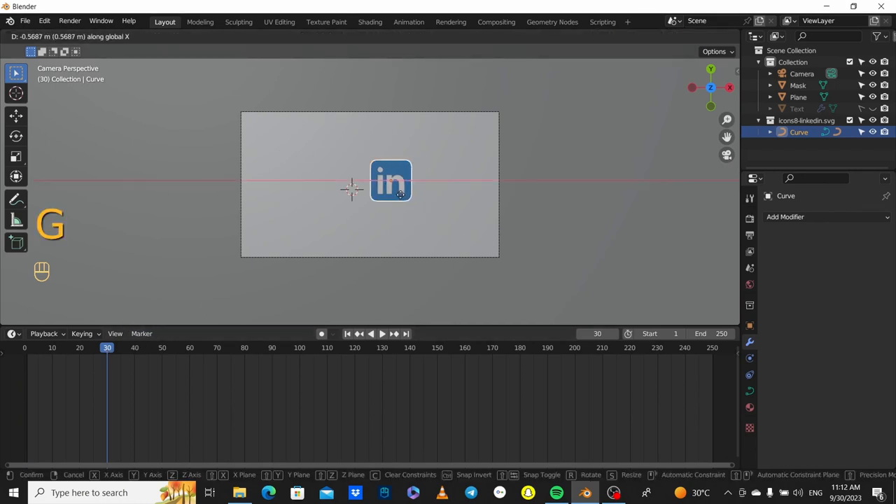
{"action": "left_click", "coordinate": [380, 194]}
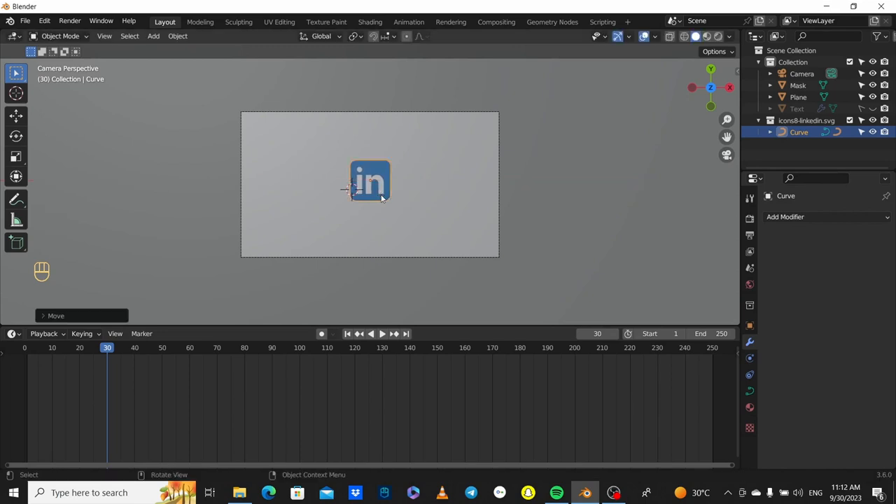
At frame 0, scale the badge down to about 0.18 and insert a Location, Rotation & Scale keyframe.
{"action": "left_click_drag", "start_coordinate": [107, 350], "coordinate": [24, 350]}
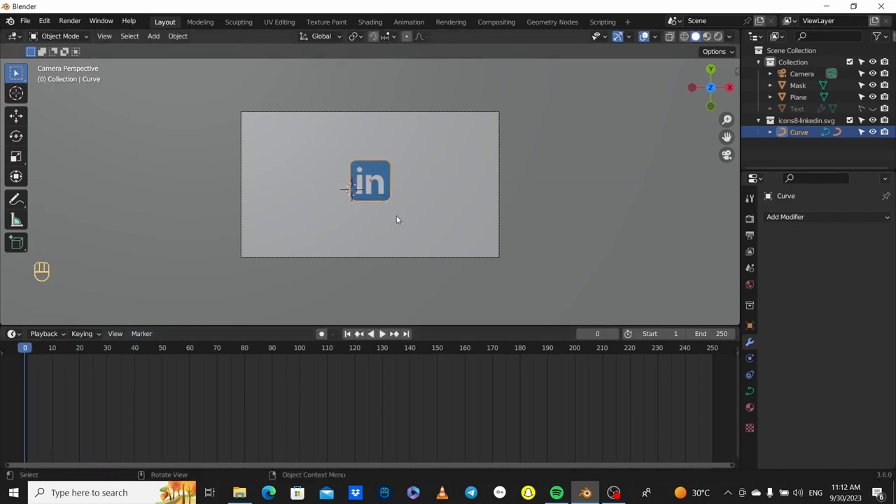
{"action": "key", "text": "s"}
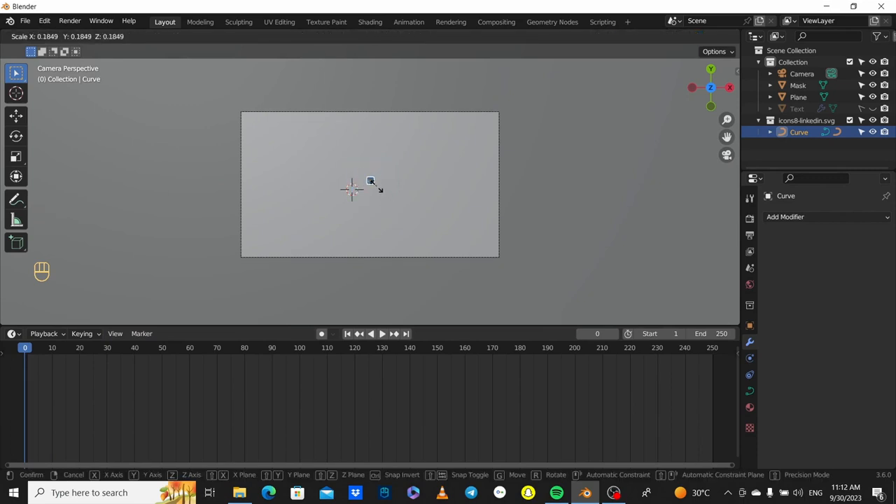
{"action": "left_click", "coordinate": [377, 187]}
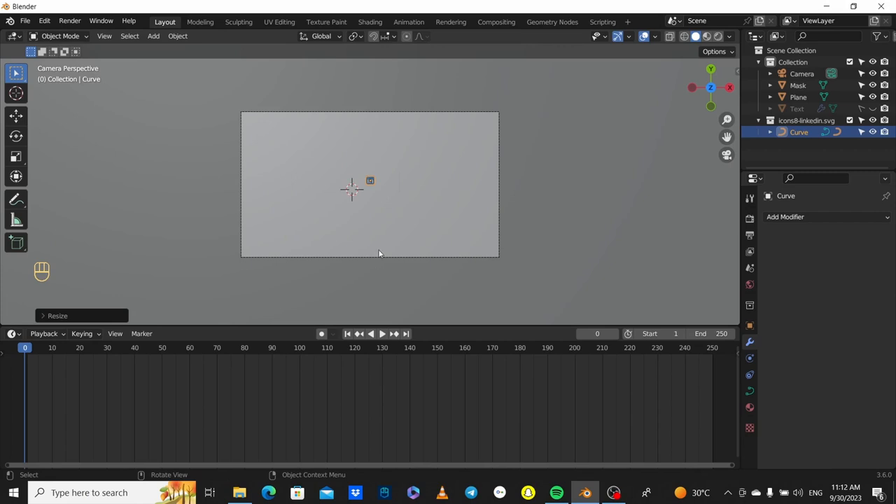
{"action": "key", "text": "i"}
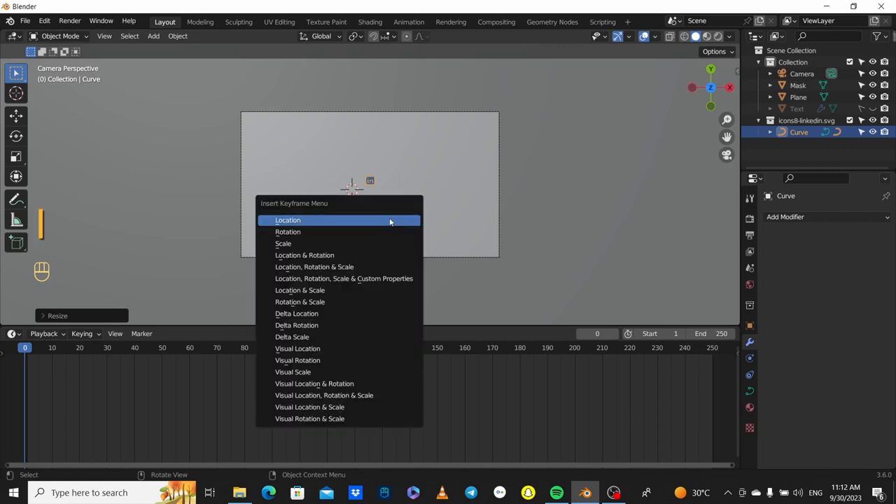
{"action": "left_click", "coordinate": [351, 266]}
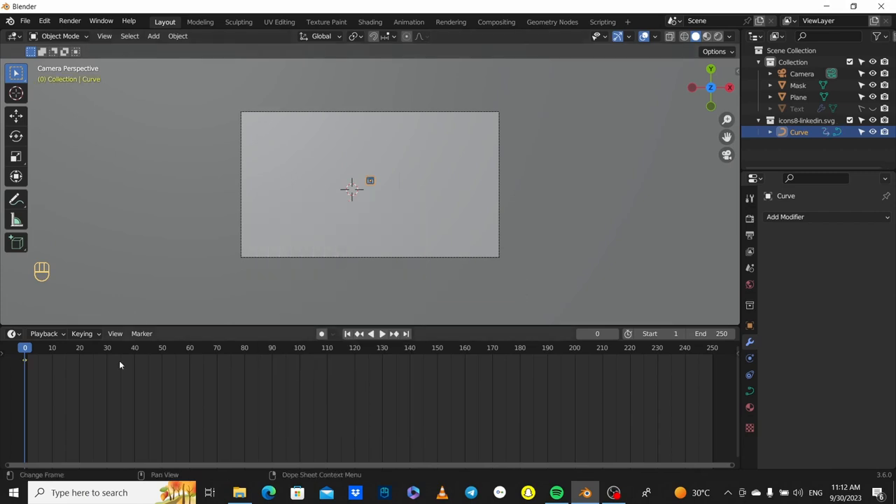
Set the current frame to 15 and try scaling the small badge up about 5 times.
{"action": "left_click", "coordinate": [65, 356]}
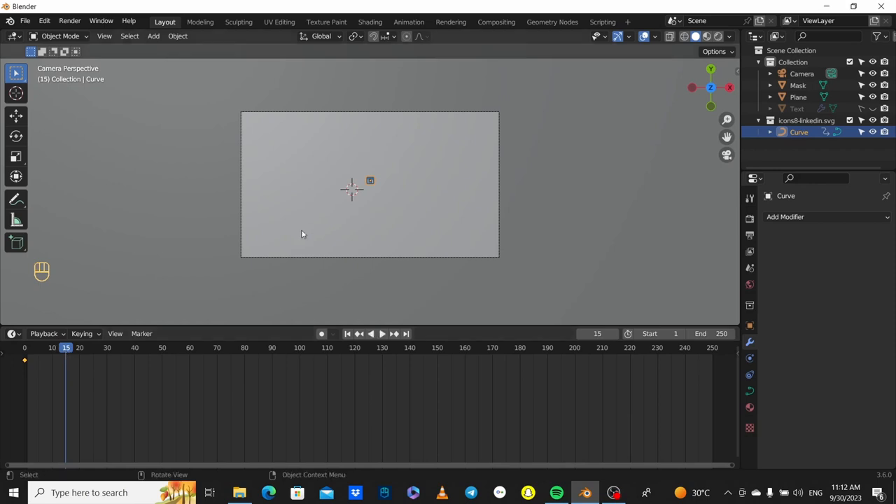
{"action": "key", "text": "s"}
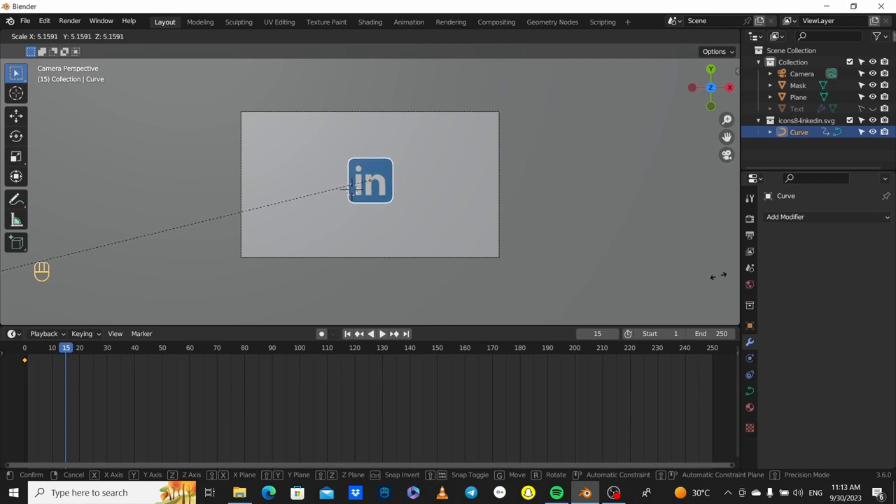
{"action": "left_click", "coordinate": [695, 283]}
{"action": "scroll", "coordinate": [487, 233], "scroll_direction": "up", "scroll_amount": 3}
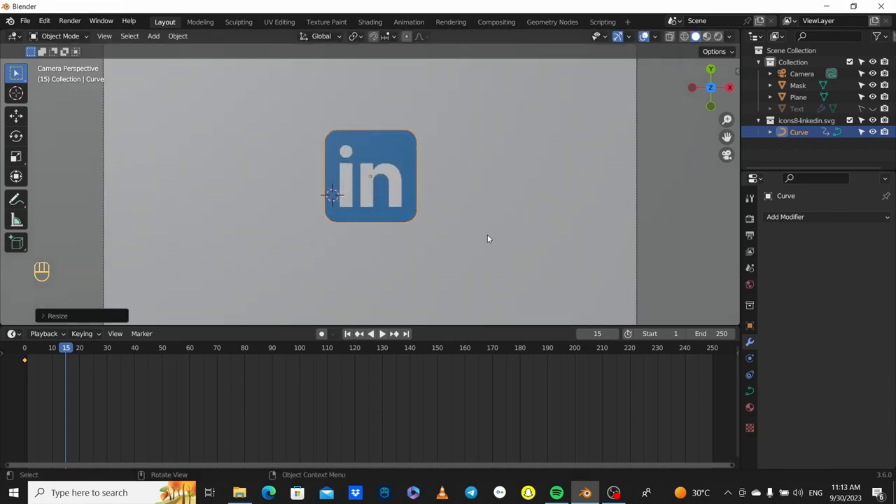
From the top view, try enlarging the badge by a further factor of about 1.38 and fine-tune its size at an angle.
{"action": "middle_click_drag", "start_coordinate": [486, 238], "coordinate": [475, 174]}
{"action": "key", "text": "KP_7"}
{"action": "scroll", "coordinate": [480, 218], "scroll_direction": "down", "scroll_amount": 4}
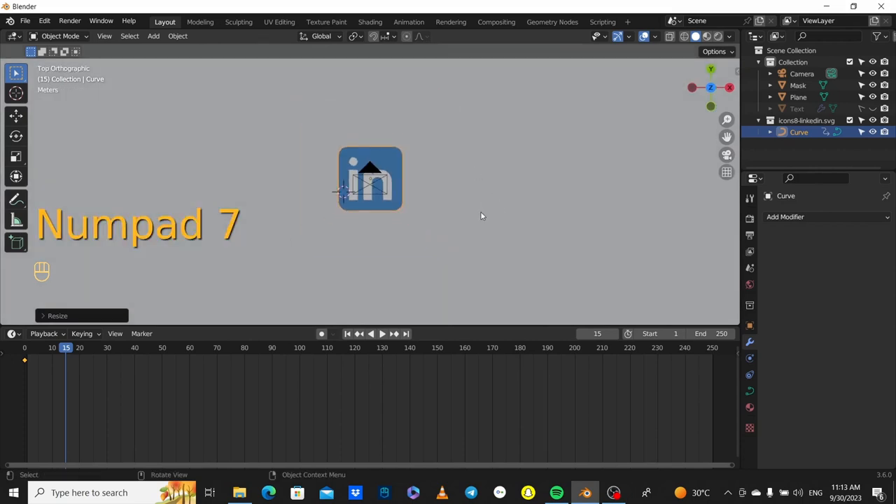
{"action": "key", "text": "s"}
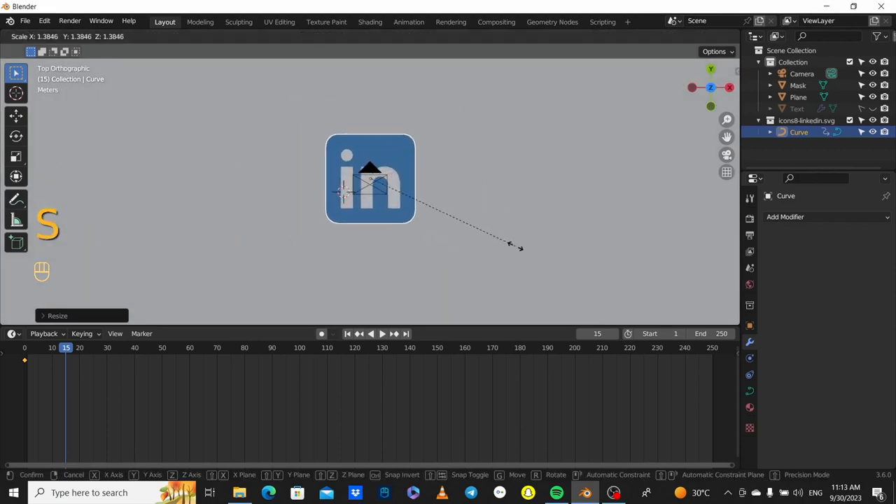
{"action": "left_click", "coordinate": [512, 246]}
{"action": "middle_click_drag", "start_coordinate": [489, 238], "coordinate": [440, 149]}
{"action": "scroll", "coordinate": [462, 157], "scroll_direction": "up", "scroll_amount": 6}
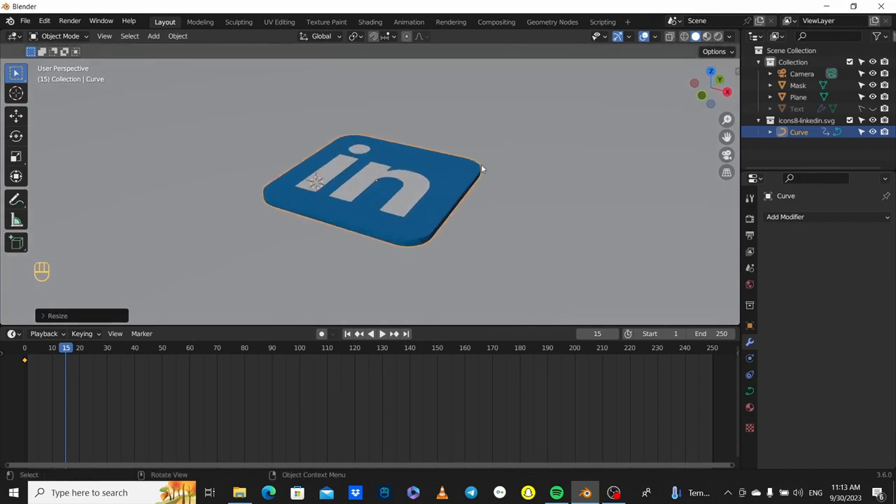
{"action": "scroll", "coordinate": [522, 189], "scroll_direction": "down", "scroll_amount": 3}
{"action": "key", "text": "s"}
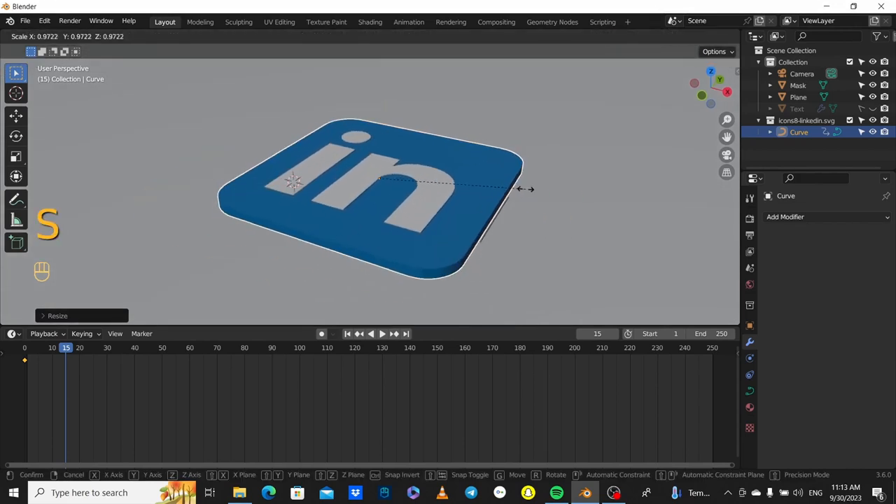
{"action": "left_click", "coordinate": [533, 190]}
{"action": "scroll", "coordinate": [533, 193], "scroll_direction": "down", "scroll_amount": 1}
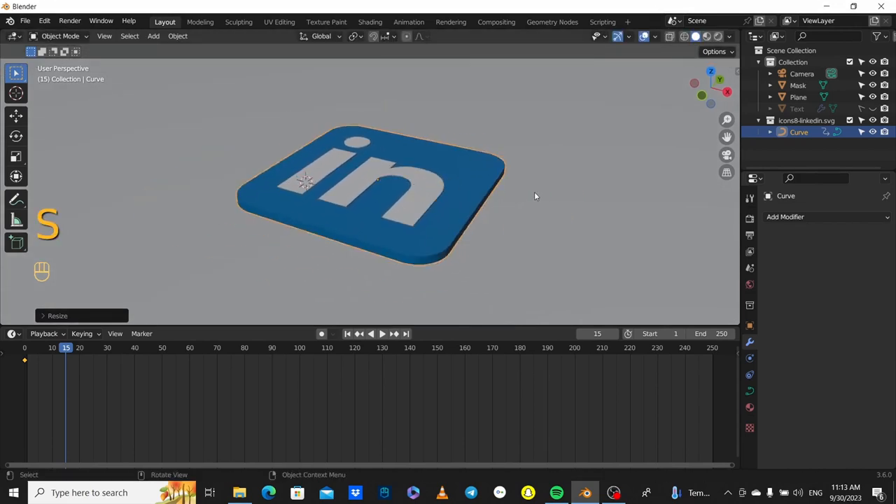
Select the Mask object and rescale it in the camera view.
{"action": "key", "text": "KP_7"}
{"action": "scroll", "coordinate": [534, 191], "scroll_direction": "down", "scroll_amount": 3}
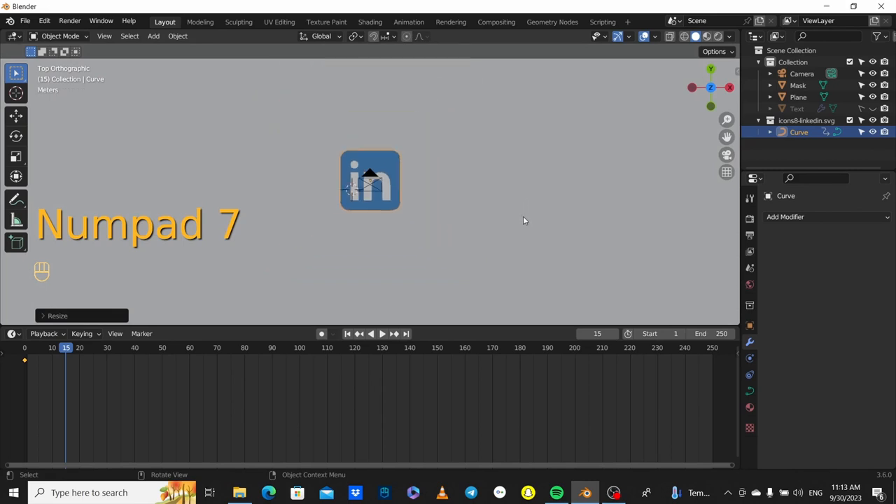
{"action": "scroll", "coordinate": [523, 221], "scroll_direction": "down", "scroll_amount": 2}
{"action": "left_click", "coordinate": [801, 85]}
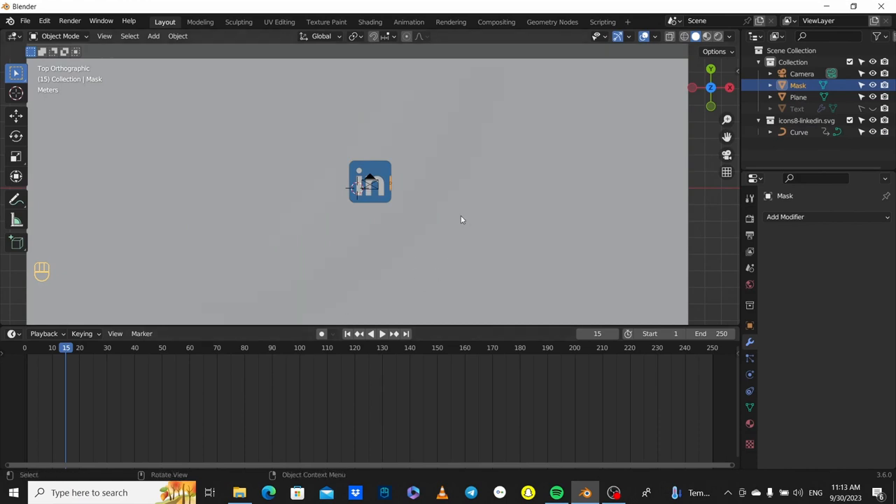
{"action": "key", "text": "KP_0"}
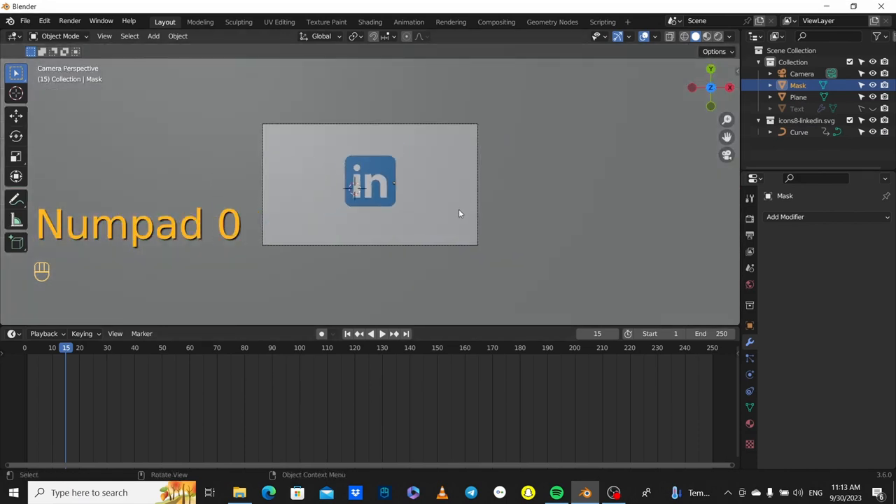
{"action": "scroll", "coordinate": [459, 214], "scroll_direction": "up", "scroll_amount": 1}
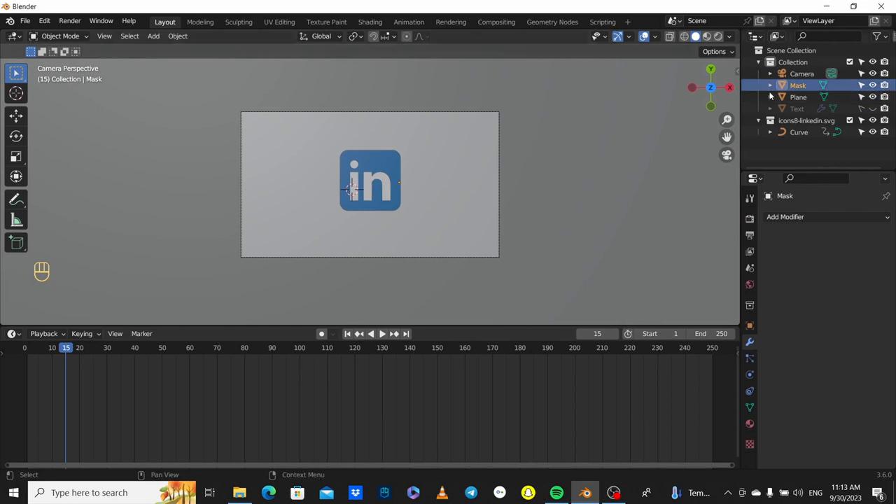
{"action": "key", "text": "s"}
{"action": "left_click", "coordinate": [422, 206]}
Check the Shrinkwrap modifier settings of the hidden Text object and scrub the timeline back to frame 15.
{"action": "left_click", "coordinate": [795, 110]}
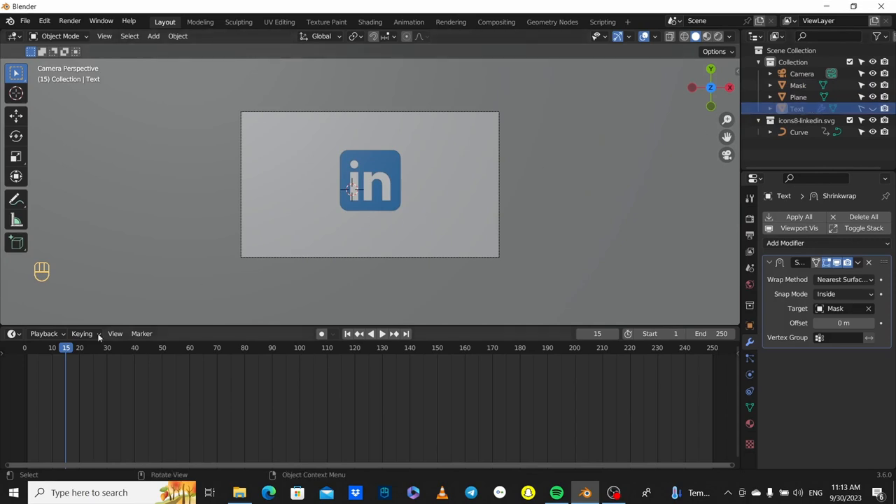
{"action": "mouse_move", "coordinate": [73, 350]}
{"action": "left_mouse_down"}
{"action": "mouse_move", "coordinate": [61, 354]}
{"action": "mouse_move", "coordinate": [79, 353]}
{"action": "mouse_move", "coordinate": [56, 353]}
{"action": "mouse_move", "coordinate": [65, 353]}
{"action": "left_mouse_up"}
{"action": "scroll", "coordinate": [454, 154], "scroll_direction": "up", "scroll_amount": 4}
{"action": "left_click", "coordinate": [429, 196]}
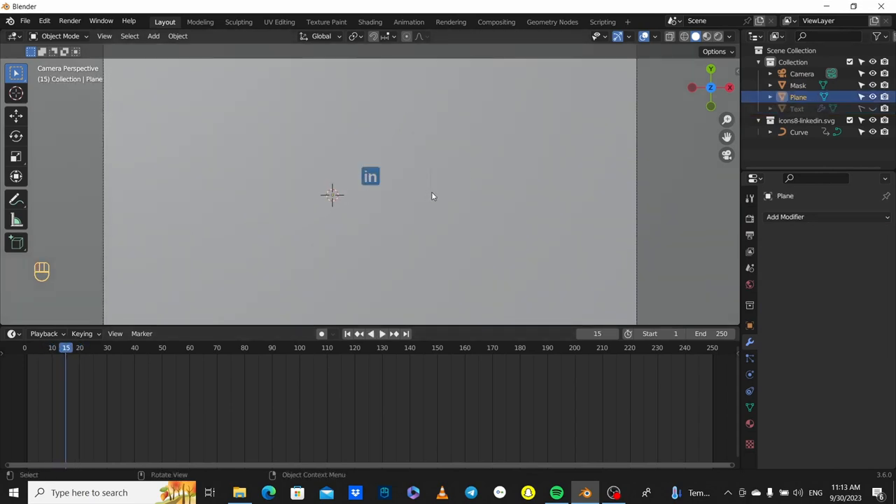
Move the Mask about 0.2 m along negative X towards the badge and scale it down to about 0.65.
{"action": "left_click", "coordinate": [798, 86]}
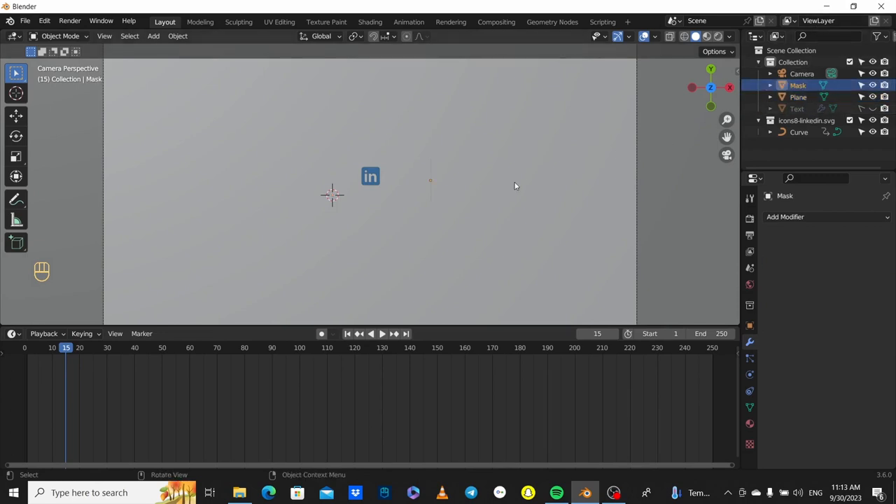
{"action": "key", "text": "g"}
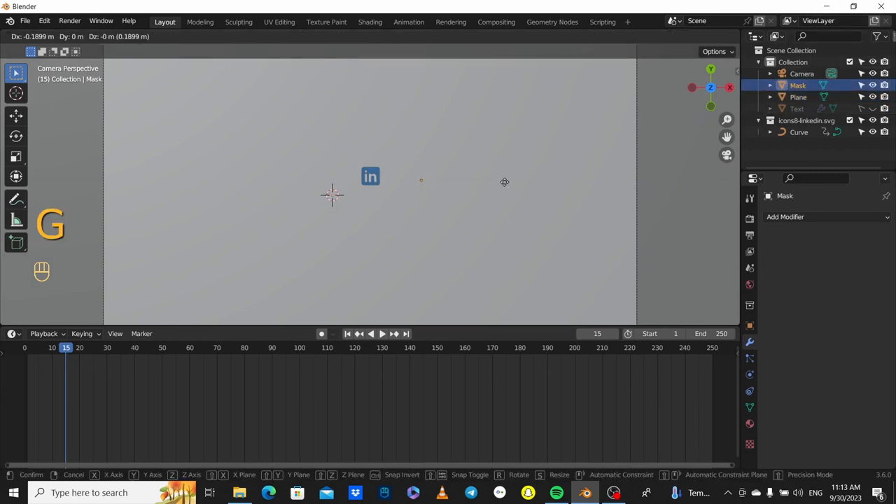
{"action": "left_click", "coordinate": [503, 186]}
{"action": "scroll", "coordinate": [502, 187], "scroll_direction": "up", "scroll_amount": 3}
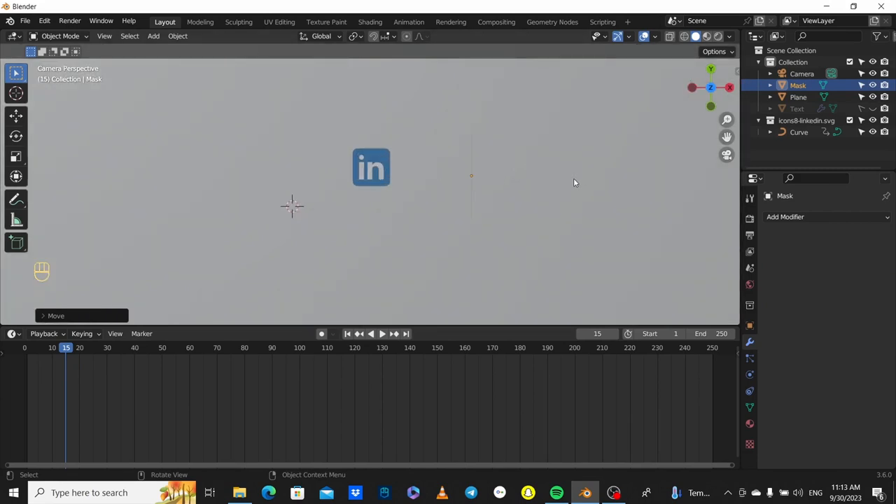
{"action": "key", "text": "s"}
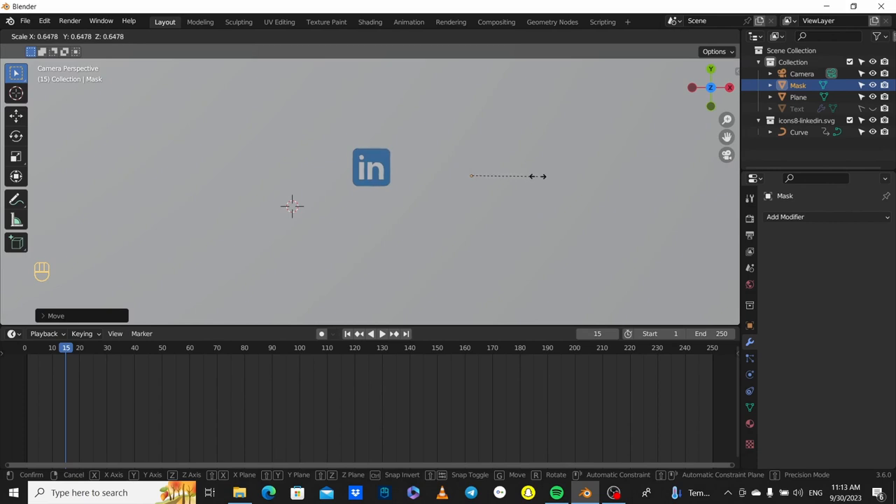
{"action": "left_click", "coordinate": [538, 179]}
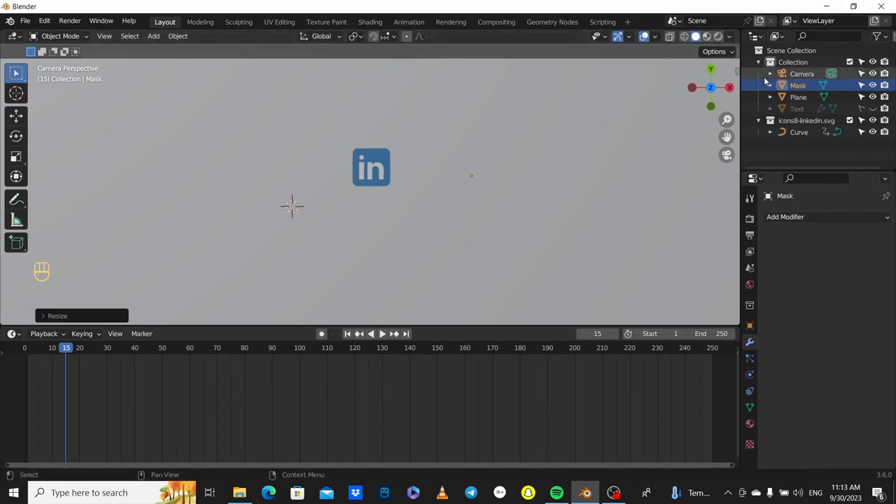
Examine the Mask's size and position relative to the badge from an angled view and the top view.
{"action": "middle_click_drag", "start_coordinate": [580, 124], "coordinate": [541, 93]}
{"action": "scroll", "coordinate": [574, 97], "scroll_direction": "up", "scroll_amount": 5}
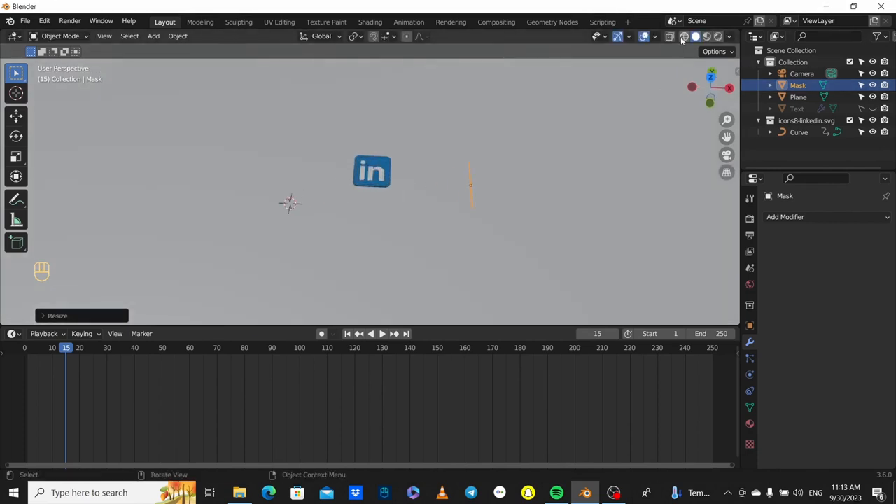
{"action": "middle_click_drag", "start_coordinate": [550, 131], "coordinate": [577, 91]}
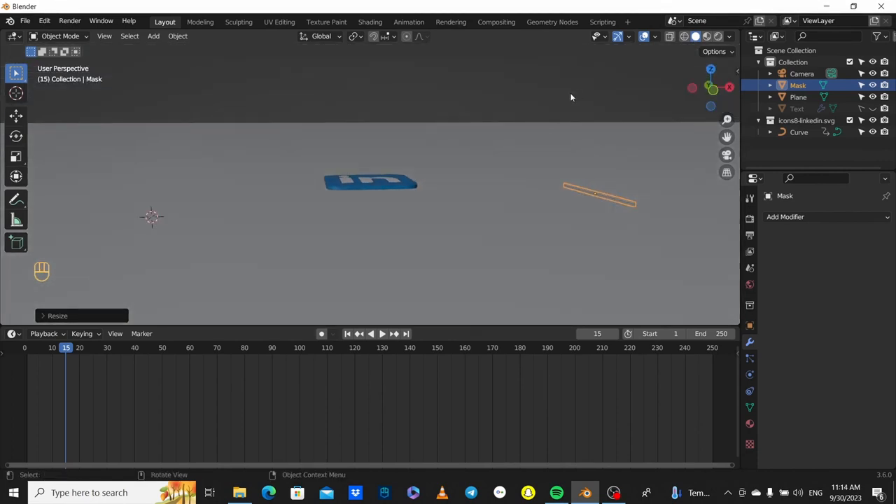
{"action": "key", "text": "KP_7"}
{"action": "scroll", "coordinate": [413, 230], "scroll_direction": "down", "scroll_amount": 7}
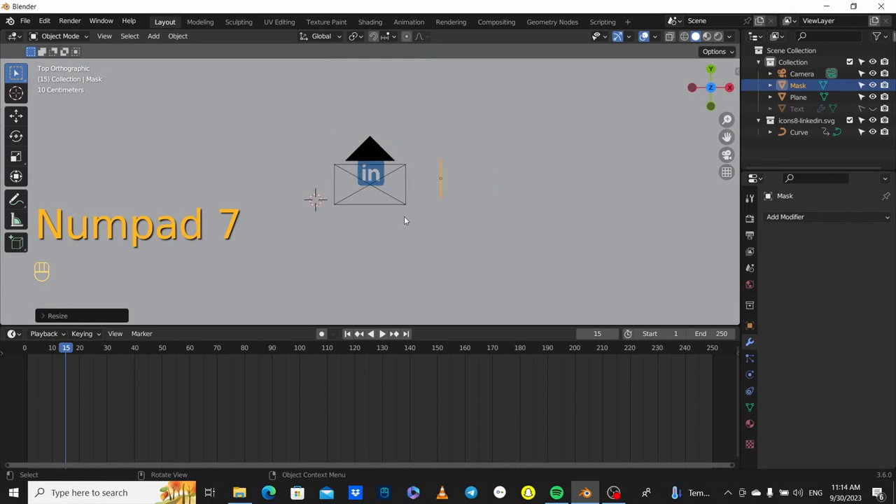
{"action": "scroll", "coordinate": [404, 218], "scroll_direction": "up", "scroll_amount": 4}
Select the badge, check it at frame 0 in the camera view, and scale it up roughly three times at frame 15.
{"action": "left_click", "coordinate": [798, 132]}
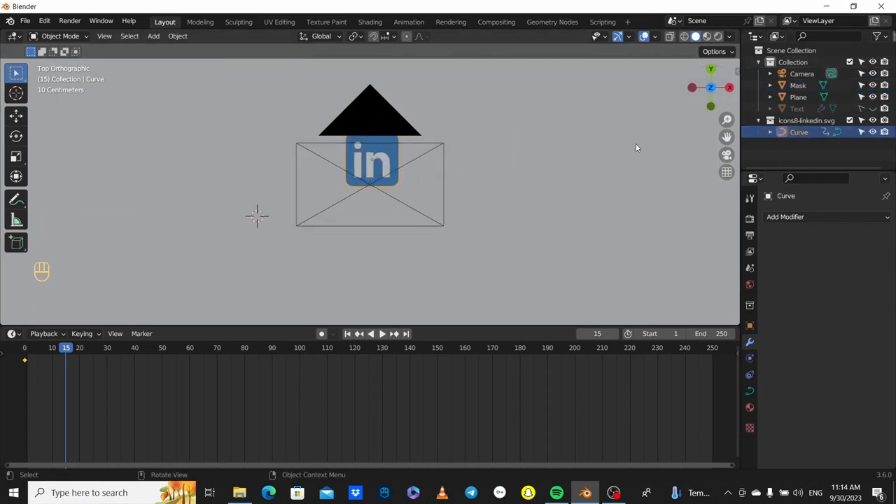
{"action": "scroll", "coordinate": [465, 135], "scroll_direction": "up", "scroll_amount": 3}
{"action": "key", "text": "KP_0"}
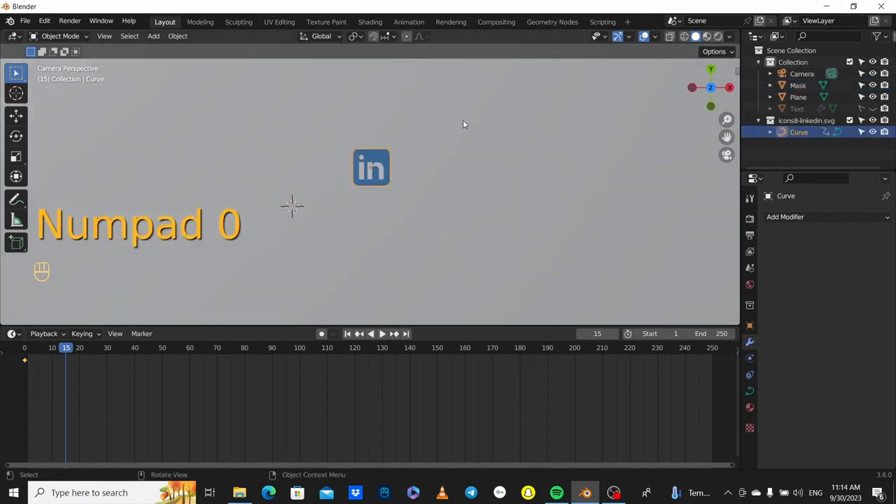
{"action": "scroll", "coordinate": [448, 196], "scroll_direction": "down", "scroll_amount": 2}
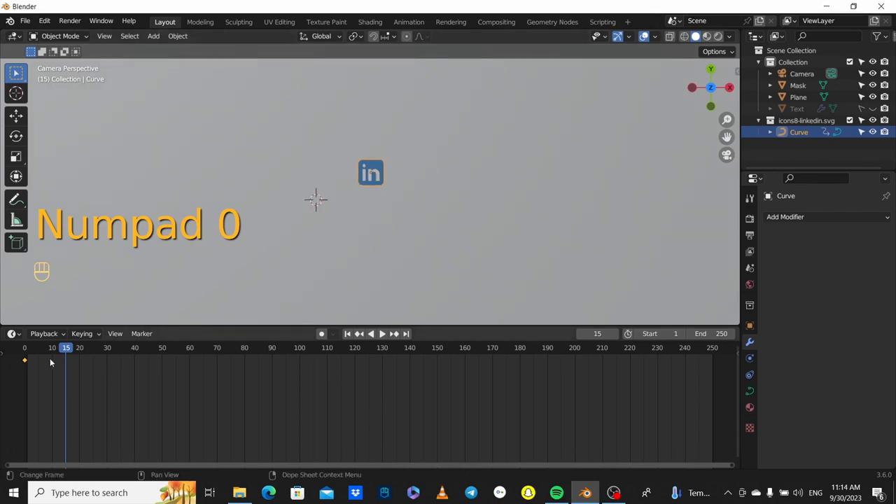
{"action": "left_click_drag", "start_coordinate": [28, 349], "coordinate": [11, 350]}
{"action": "key", "text": "KP_0"}
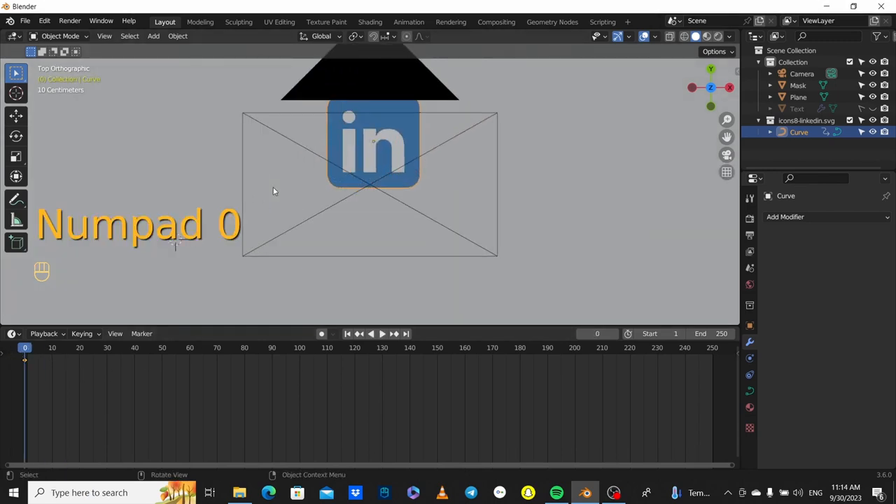
{"action": "key", "text": "KP_0"}
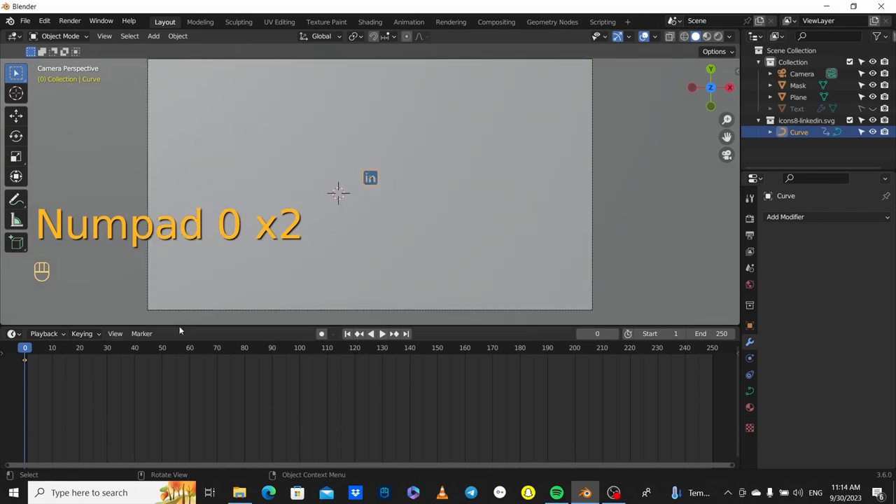
{"action": "left_click_drag", "start_coordinate": [69, 346], "coordinate": [66, 350]}
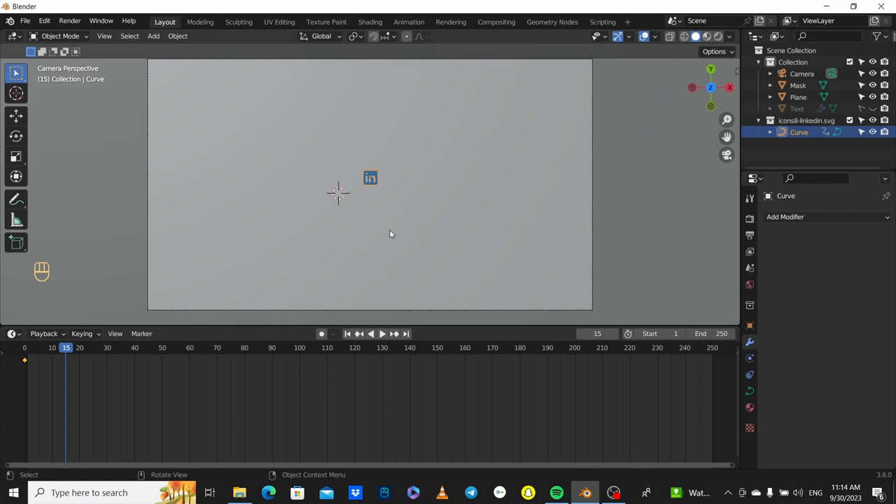
{"action": "key", "text": "s"}
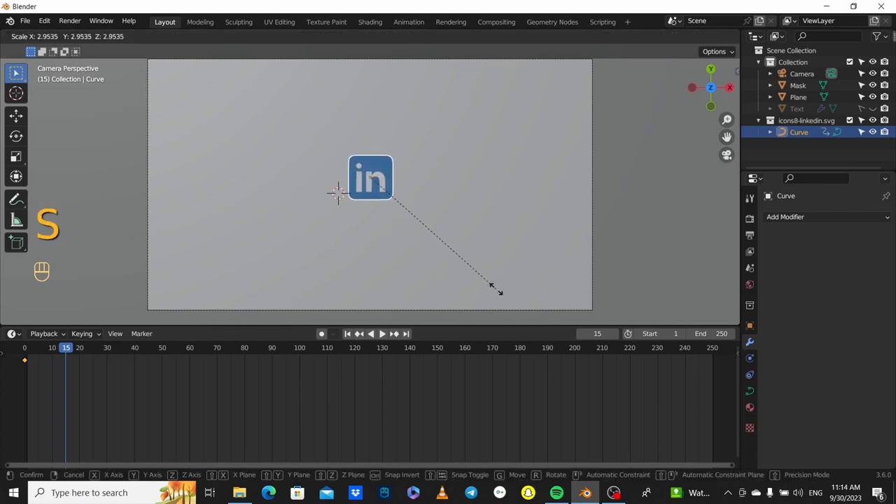
{"action": "left_click", "coordinate": [523, 295]}
{"action": "scroll", "coordinate": [463, 250], "scroll_direction": "up", "scroll_amount": 5}
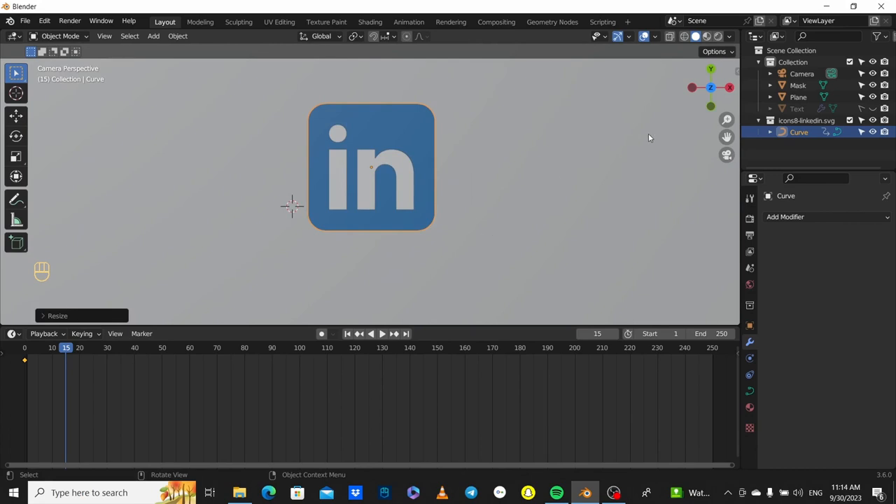
Move the Mask along negative X until it sits just inside the badge's right edge.
{"action": "left_click", "coordinate": [797, 86]}
{"action": "key", "text": "g"}
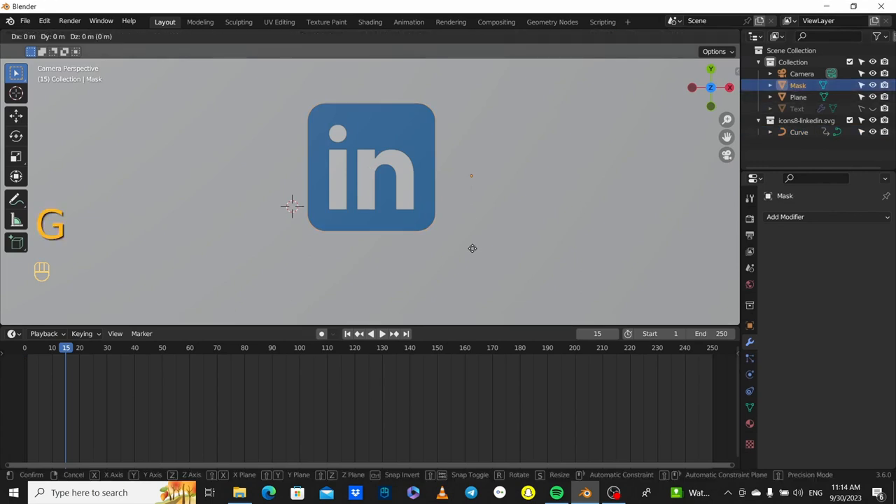
{"action": "key", "text": "x"}
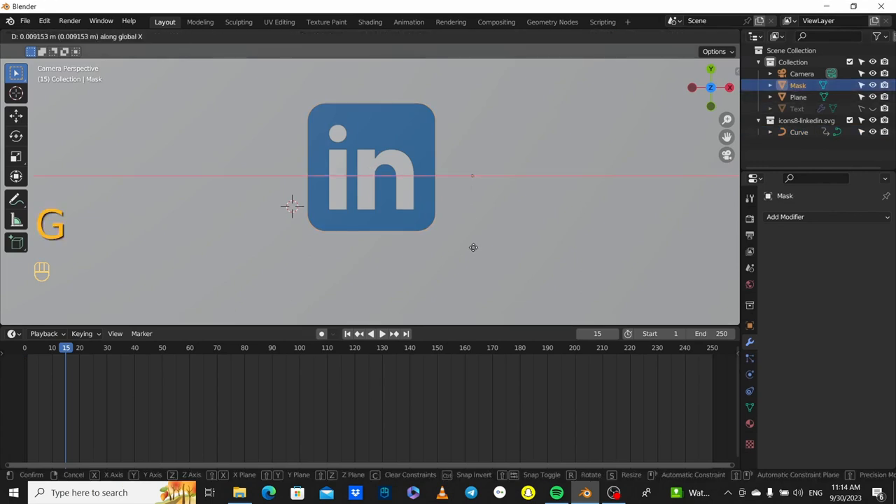
{"action": "left_click", "coordinate": [423, 245]}
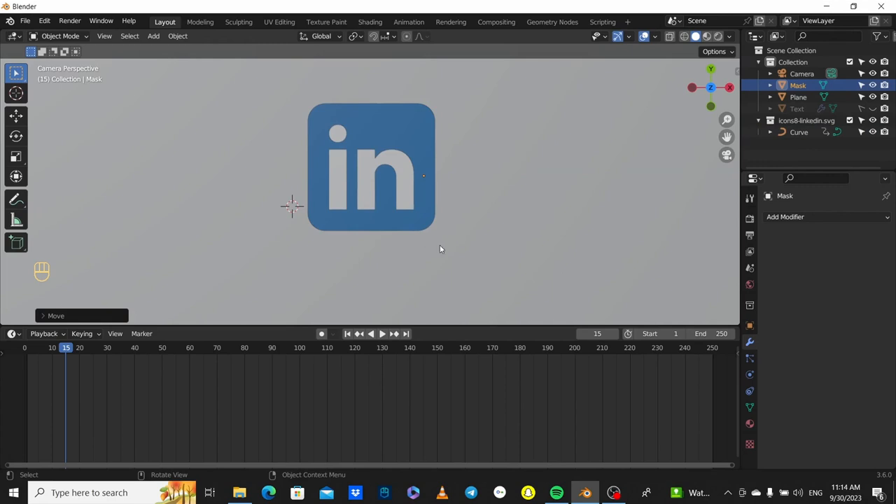
At frame 15, scale the blue badge up by about 1.1 and insert a Location, Rotation & Scale keyframe.
{"action": "scroll", "coordinate": [443, 265], "scroll_direction": "down", "scroll_amount": 3}
{"action": "left_click", "coordinate": [431, 239]}
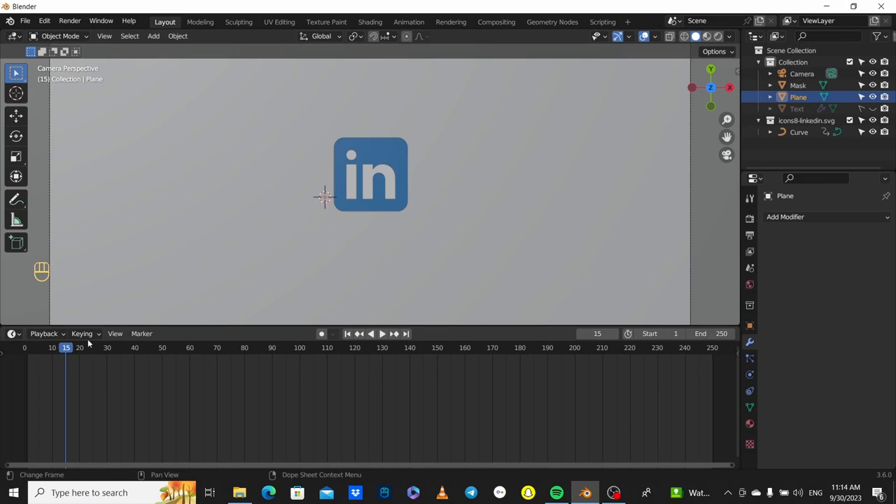
{"action": "left_click", "coordinate": [417, 189]}
{"action": "scroll", "coordinate": [417, 191], "scroll_direction": "down", "scroll_amount": 2}
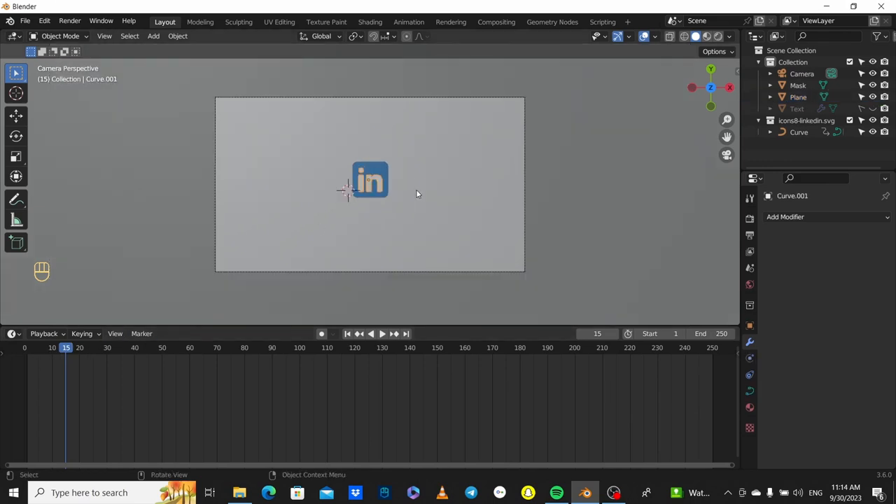
{"action": "key", "text": "KP_0"}
{"action": "key", "text": "KP_0"}
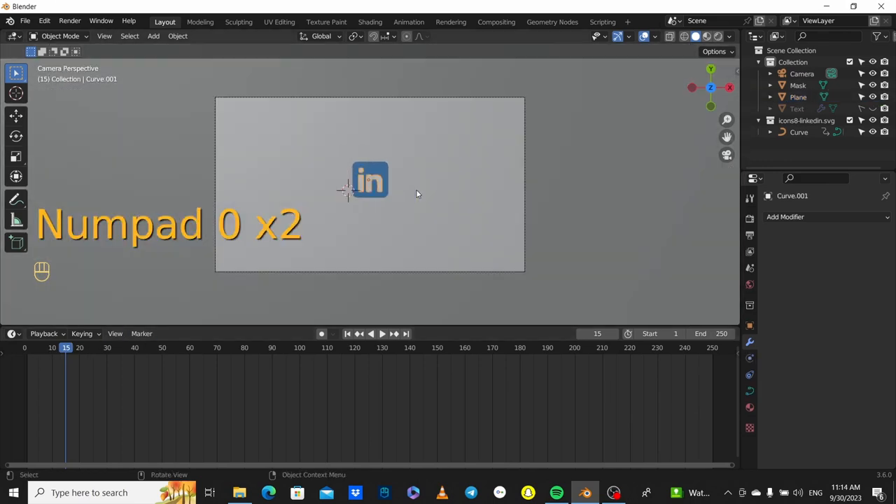
{"action": "left_click", "coordinate": [375, 175]}
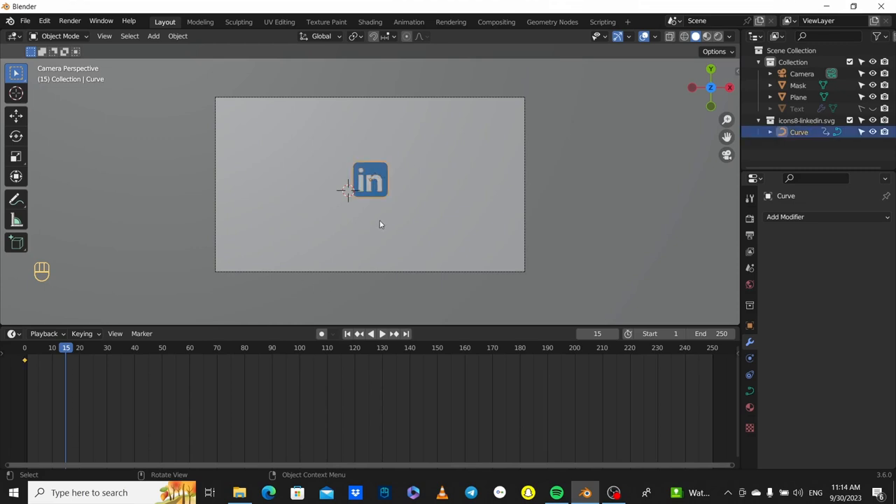
{"action": "key", "text": "s"}
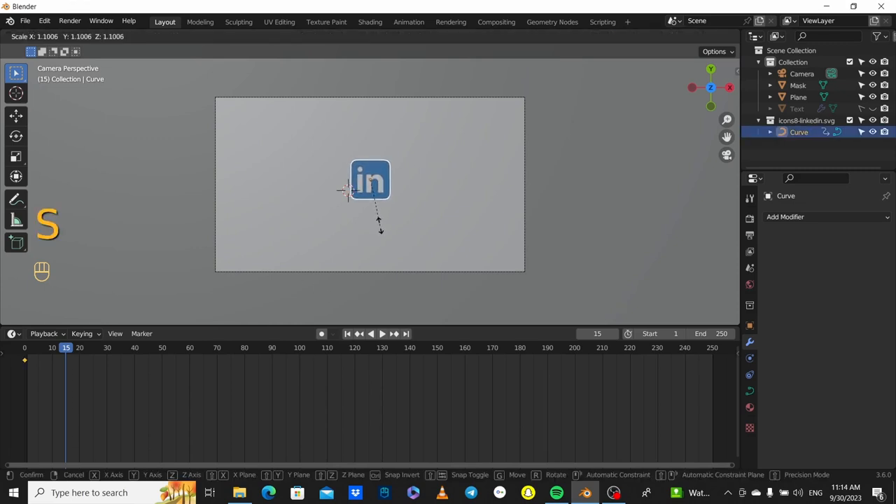
{"action": "left_click", "coordinate": [380, 227]}
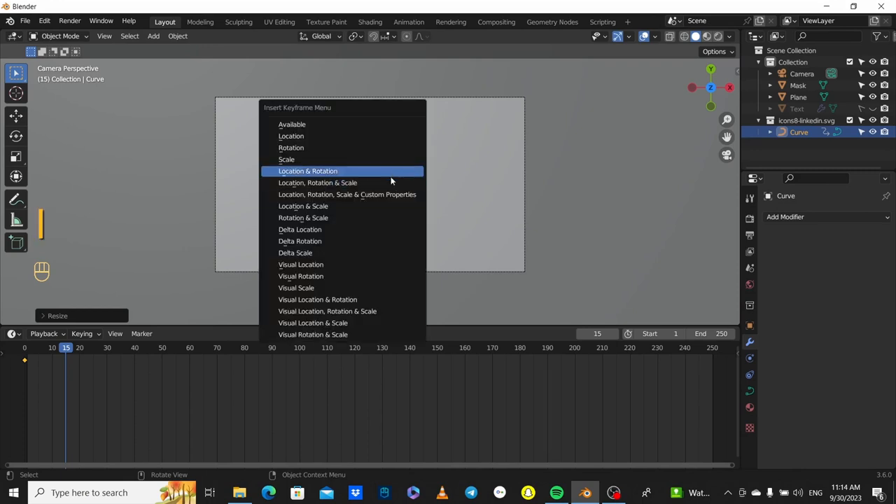
{"action": "left_click", "coordinate": [388, 183]}
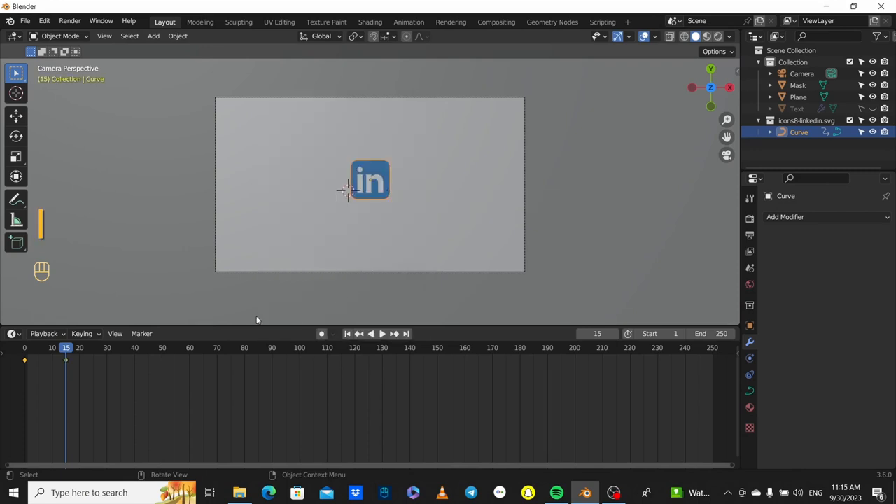
At frame 30, move the badge along positive X into the right half of the camera frame and insert a keyframe for it.
{"action": "left_click", "coordinate": [107, 349]}
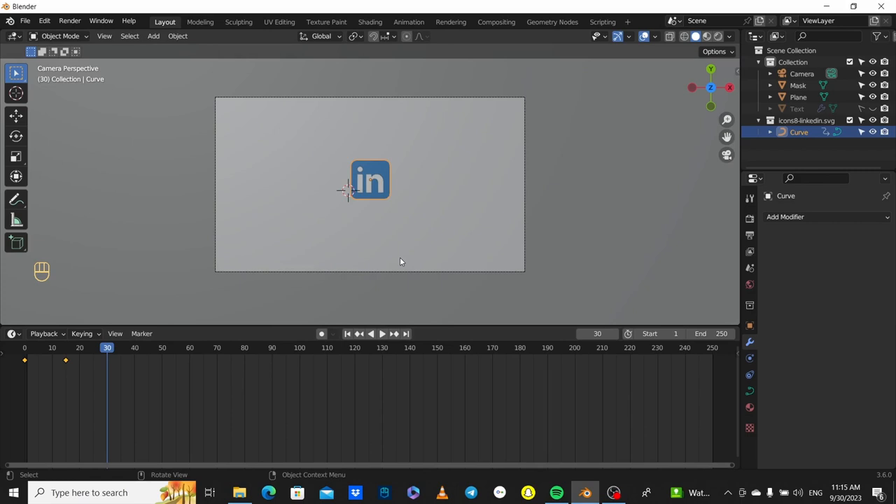
{"action": "key", "text": "g"}
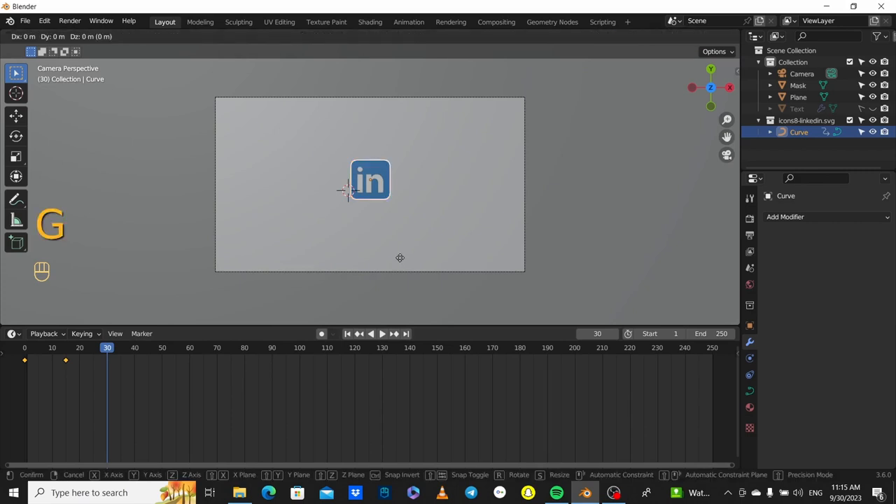
{"action": "key", "text": "x"}
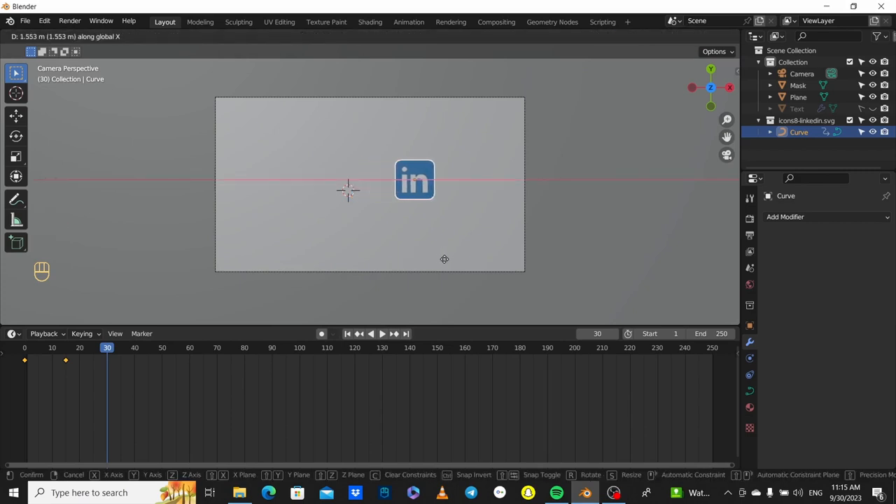
{"action": "left_click", "coordinate": [450, 261]}
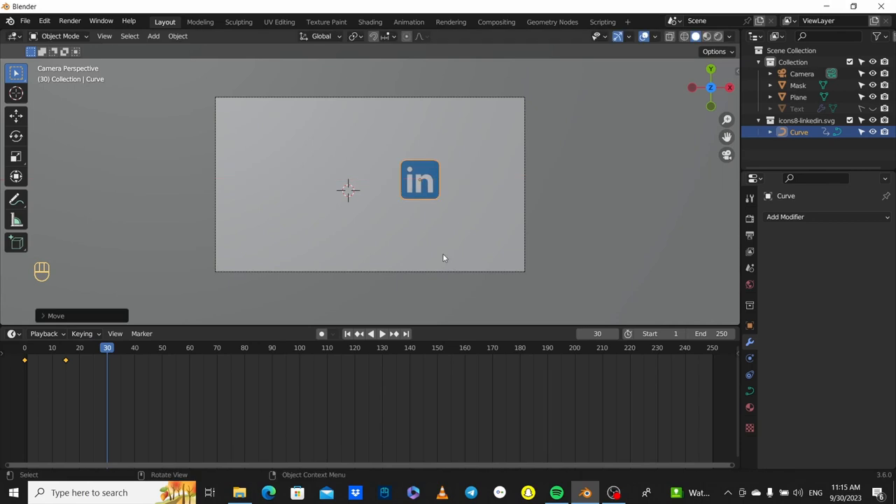
{"action": "key", "text": "i"}
{"action": "left_click", "coordinate": [400, 176]}
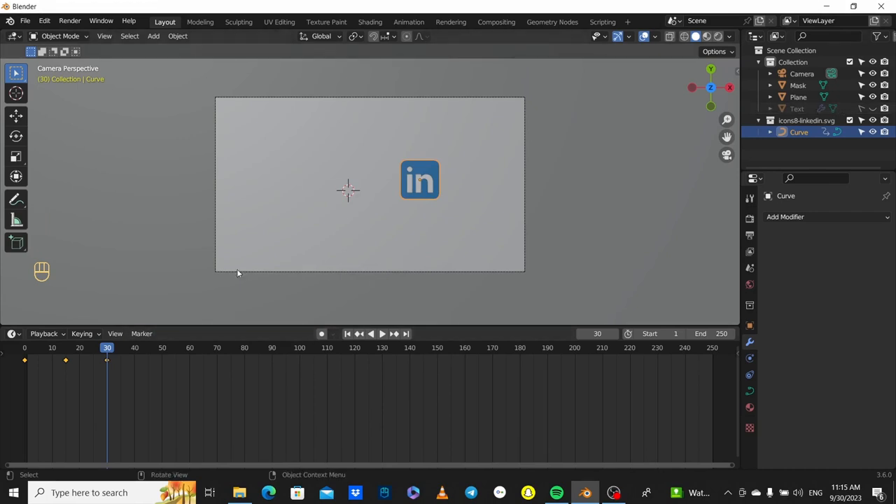
Play and scrub the badge's animation in the camera view to check its slide along X.
{"action": "left_click", "coordinate": [44, 347]}
{"action": "key", "text": "space"}
{"action": "left_click_drag", "start_coordinate": [44, 350], "coordinate": [117, 347]}
{"action": "key", "text": "space"}
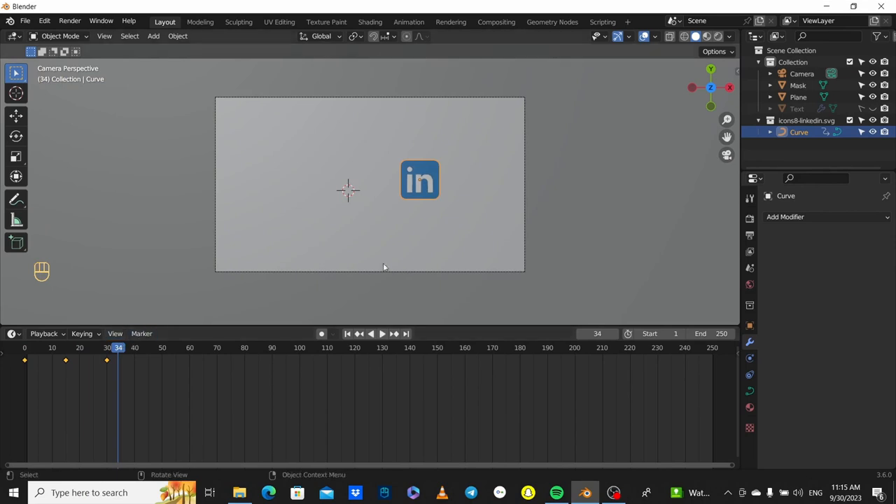
Unhide the "Linked" text and give it a new material with a black base color.
{"action": "left_click", "coordinate": [872, 109]}
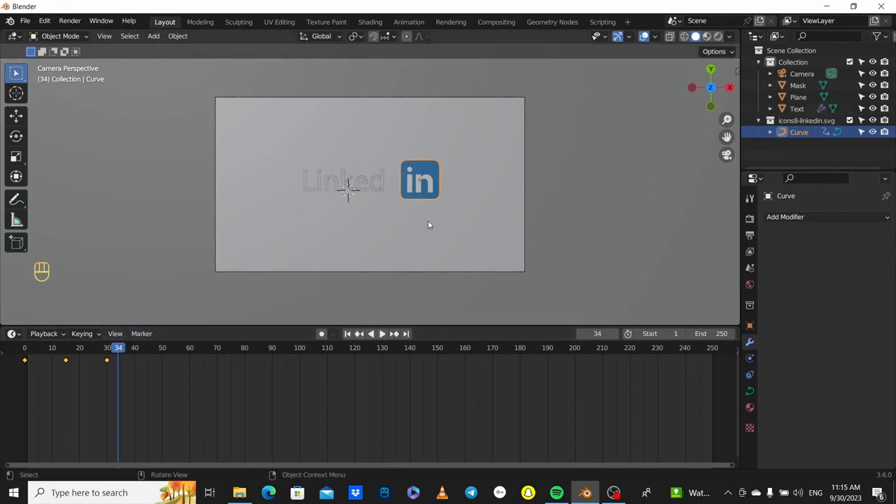
{"action": "scroll", "coordinate": [369, 231], "scroll_direction": "up", "scroll_amount": 2}
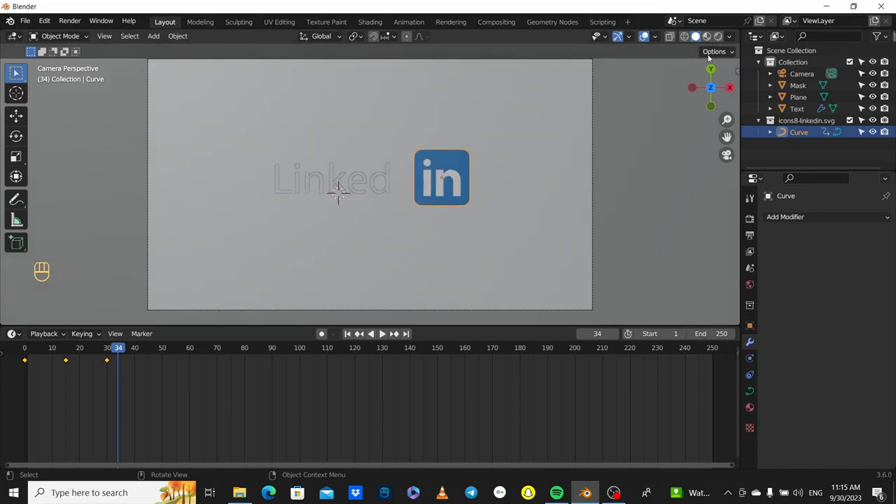
{"action": "left_click", "coordinate": [364, 185]}
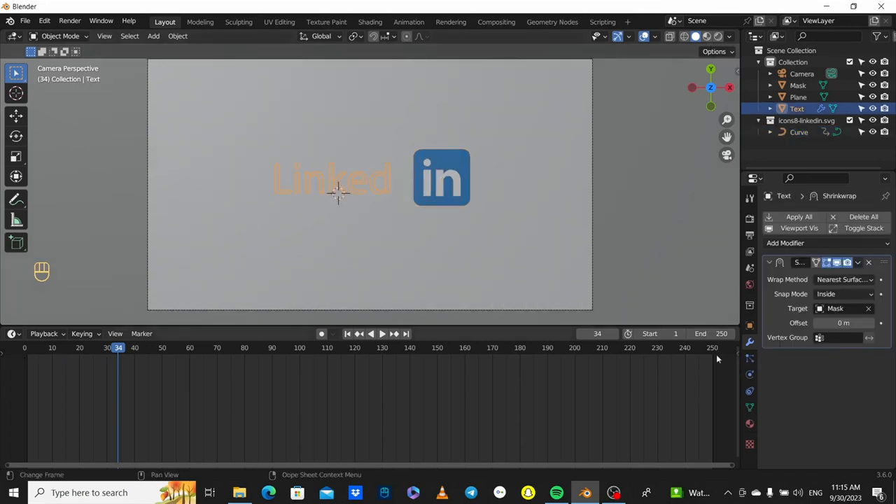
{"action": "left_click", "coordinate": [749, 423]}
{"action": "left_click", "coordinate": [845, 267]}
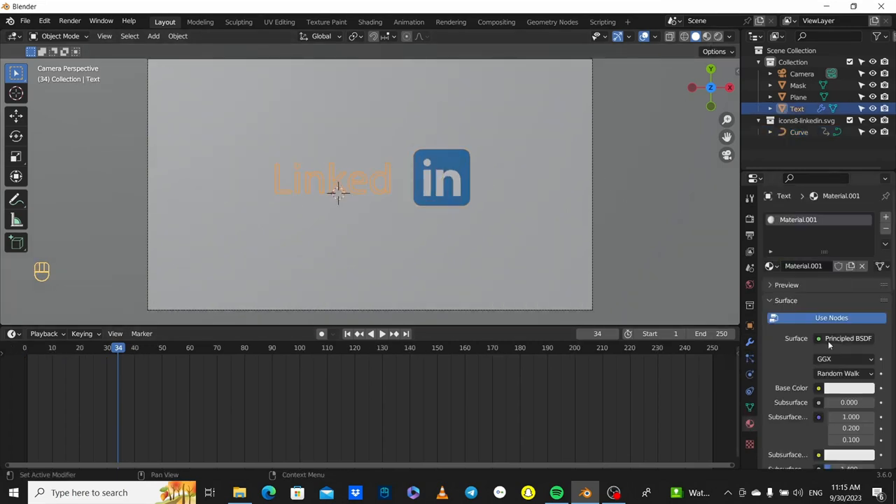
{"action": "left_click", "coordinate": [856, 389]}
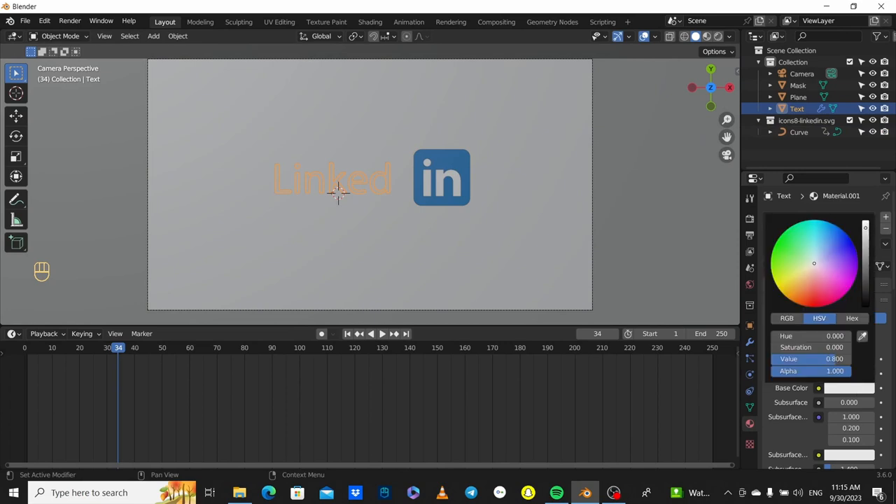
{"action": "left_click_drag", "start_coordinate": [834, 358], "coordinate": [777, 358]}
{"action": "left_click", "coordinate": [672, 275]}
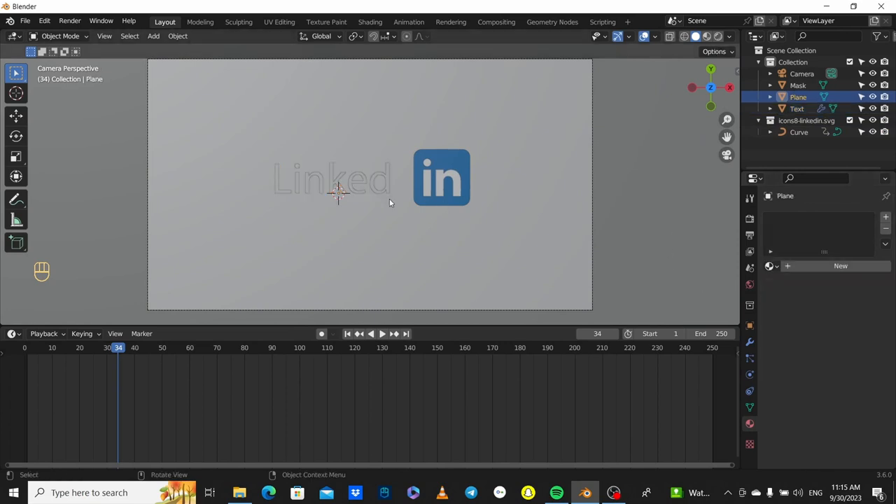
Display the scene in Material Preview shading and view the logo from the top.
{"action": "middle_click_drag", "start_coordinate": [296, 208], "coordinate": [334, 97]}
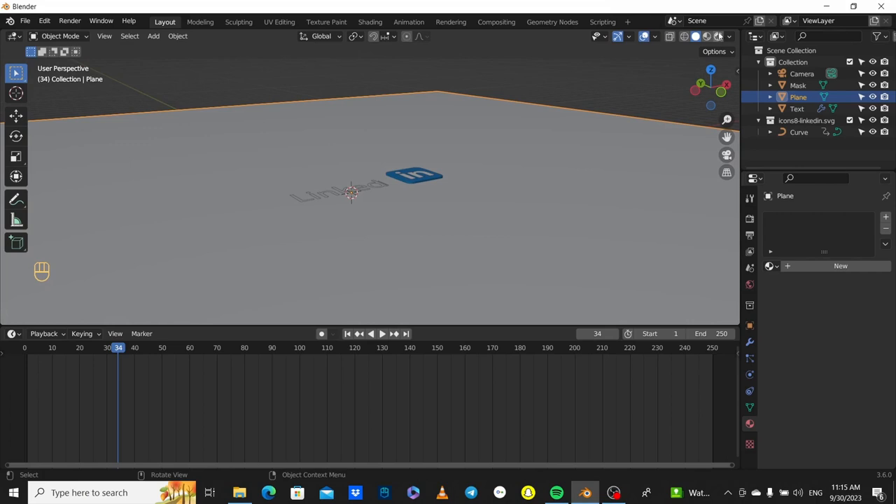
{"action": "left_click", "coordinate": [717, 35]}
{"action": "left_click", "coordinate": [707, 36]}
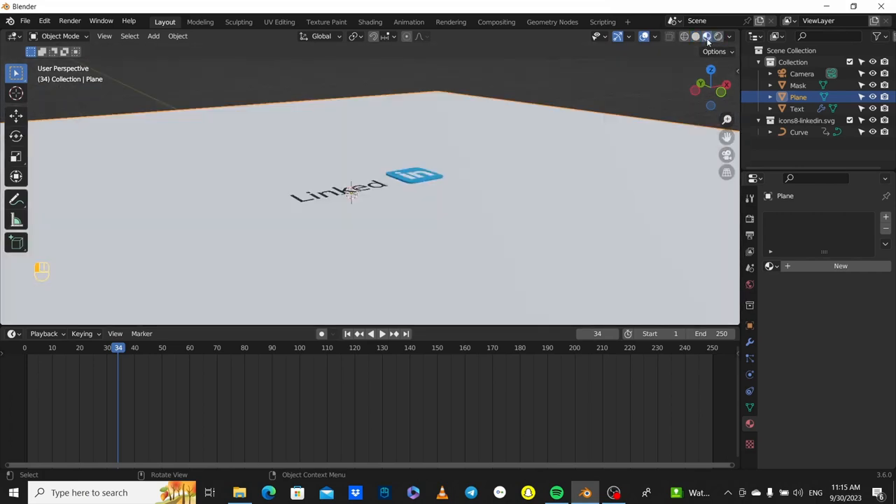
{"action": "key", "text": "KP_7"}
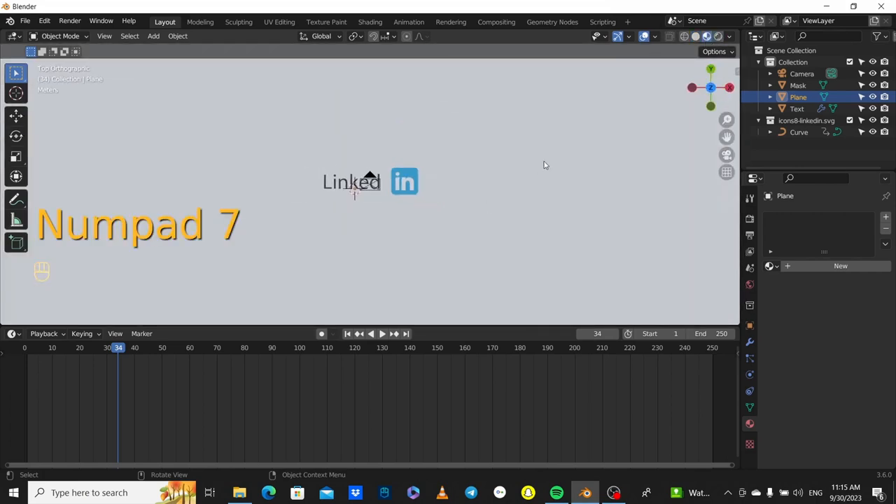
{"action": "scroll", "coordinate": [479, 177], "scroll_direction": "up", "scroll_amount": 2}
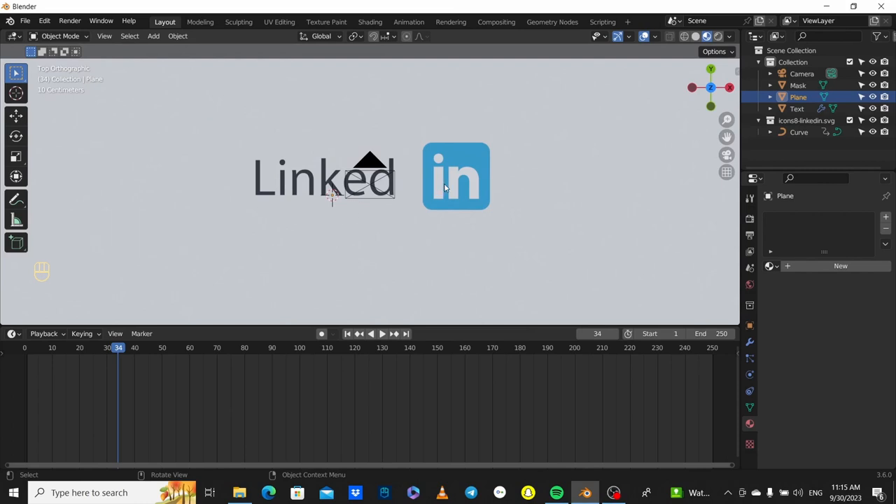
Play back the logo animation in the top view to check the badge against the "Linked" text.
{"action": "mouse_move", "coordinate": [118, 349]}
{"action": "left_mouse_down"}
{"action": "mouse_move", "coordinate": [4, 350]}
{"action": "mouse_move", "coordinate": [129, 352]}
{"action": "left_mouse_up"}
{"action": "key", "text": "space"}
{"action": "left_click", "coordinate": [40, 350]}
{"action": "key", "text": "space"}
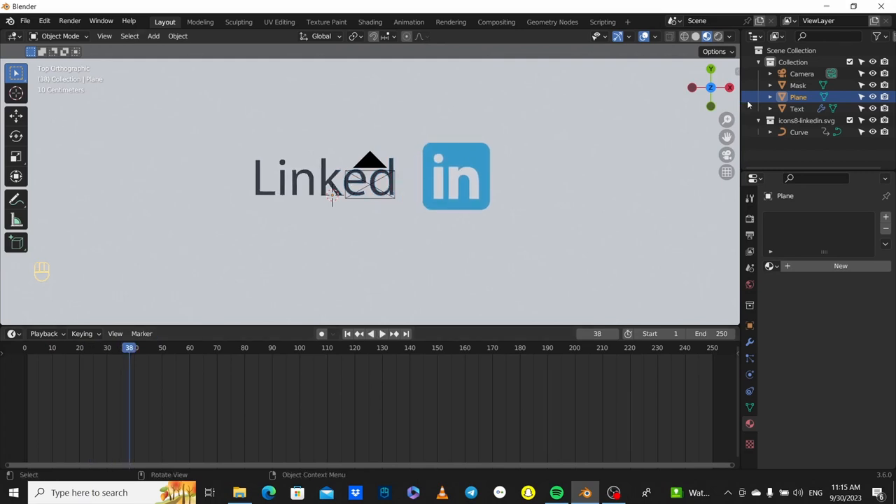
Select the Mask and move it about 2.85 m along negative X to the outer edge of the letter "L".
{"action": "left_click", "coordinate": [331, 200]}
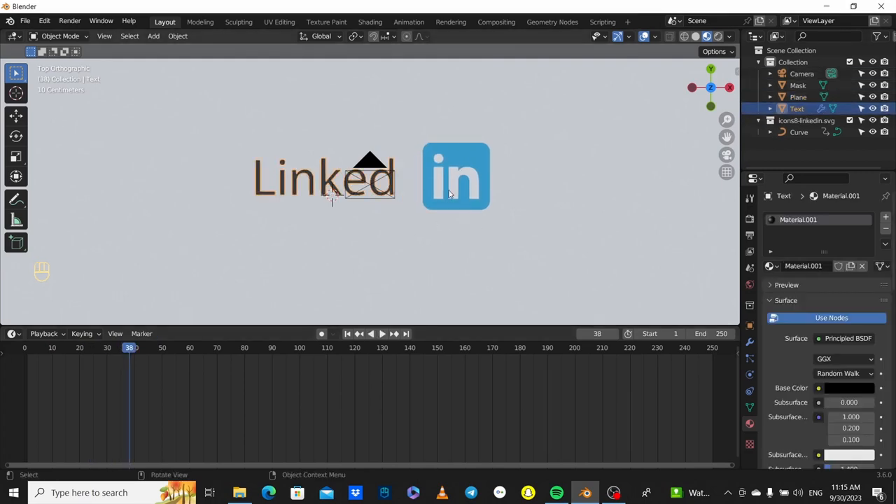
{"action": "scroll", "coordinate": [401, 208], "scroll_direction": "down", "scroll_amount": 1}
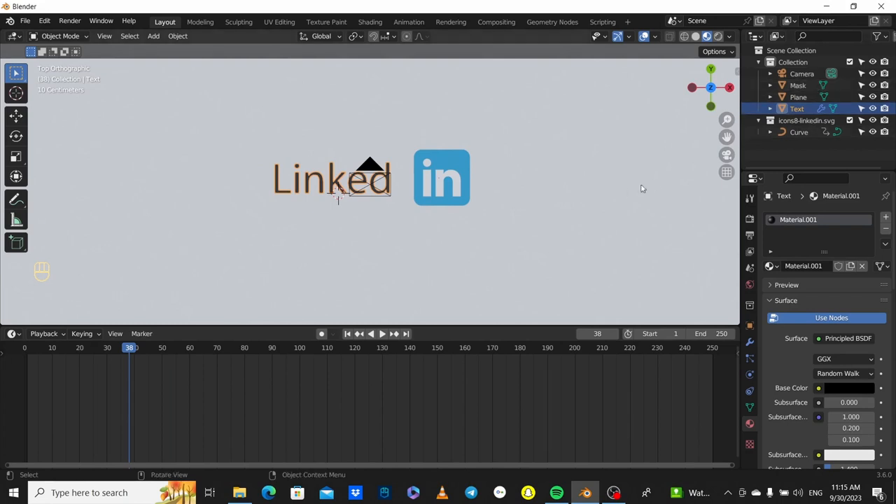
{"action": "left_click", "coordinate": [808, 88]}
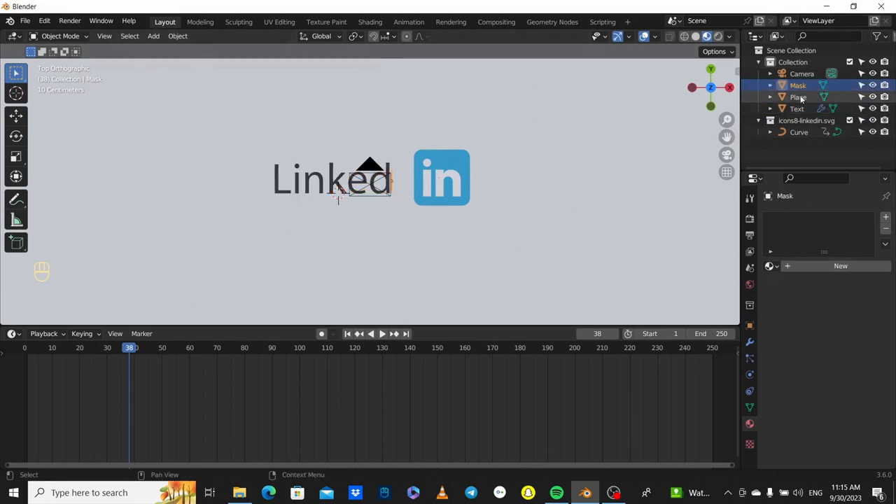
{"action": "key", "text": "g"}
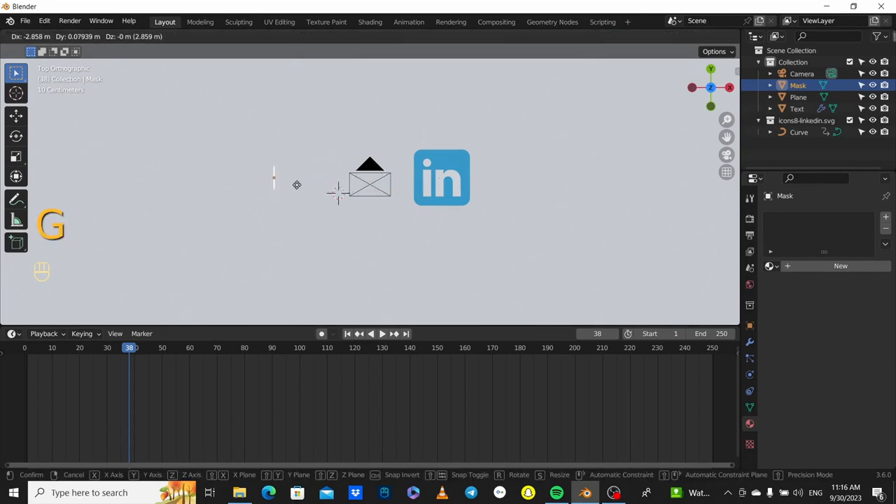
{"action": "key", "text": "x"}
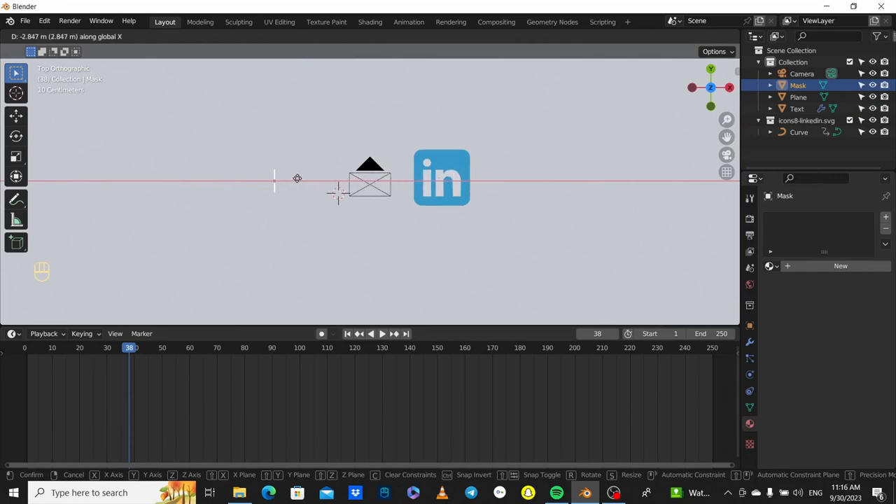
{"action": "left_click", "coordinate": [297, 179]}
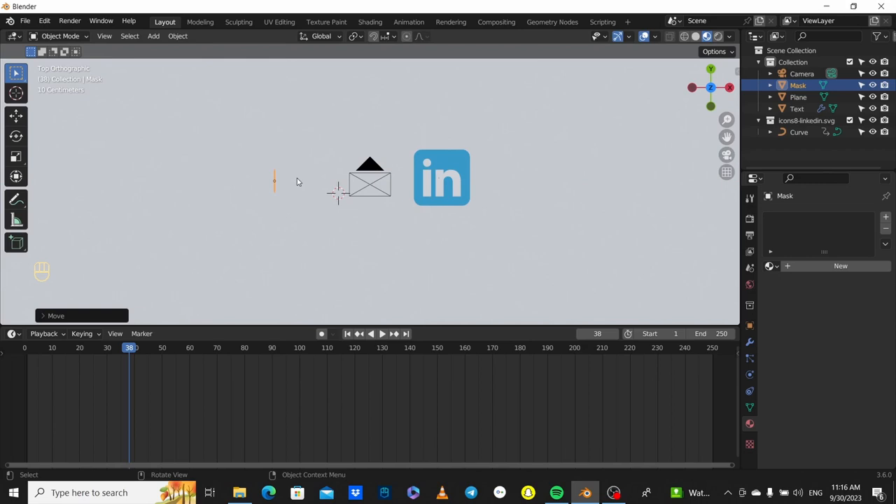
{"action": "key", "text": "x"}
{"action": "key", "text": "g"}
{"action": "right_click", "coordinate": [353, 189]}
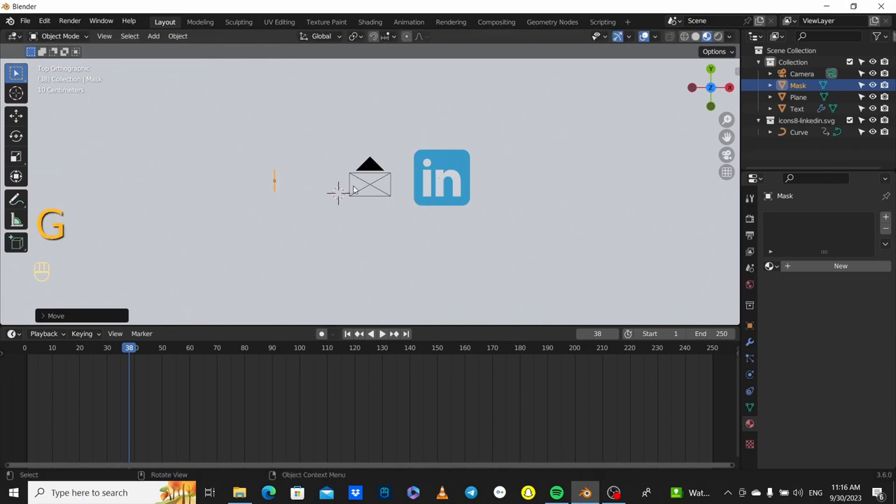
Slide the Mask along X across the "Linked" text to test the reveal, and place it just beyond the "L" on the negative X side.
{"action": "key", "text": "g"}
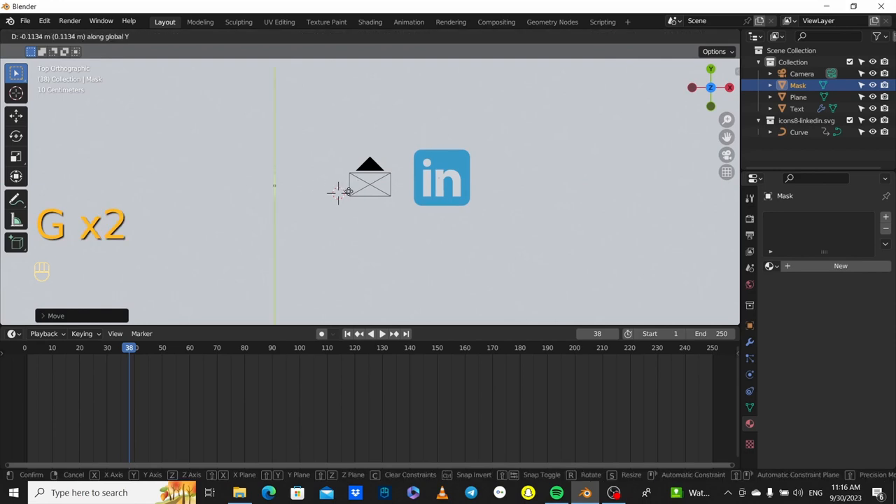
{"action": "key", "text": "x"}
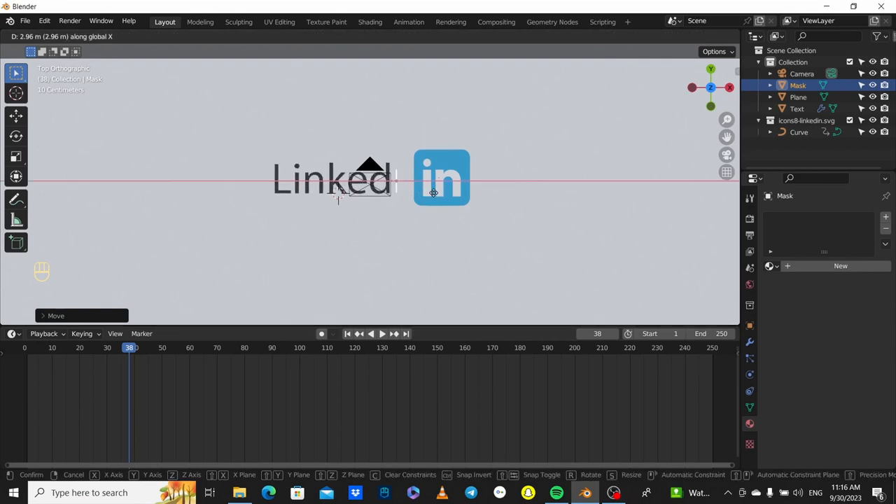
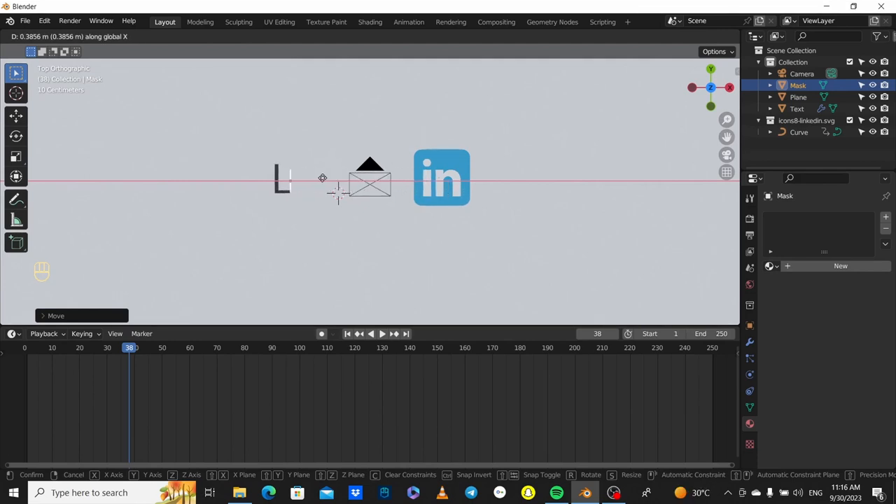
{"action": "left_click", "coordinate": [307, 178]}
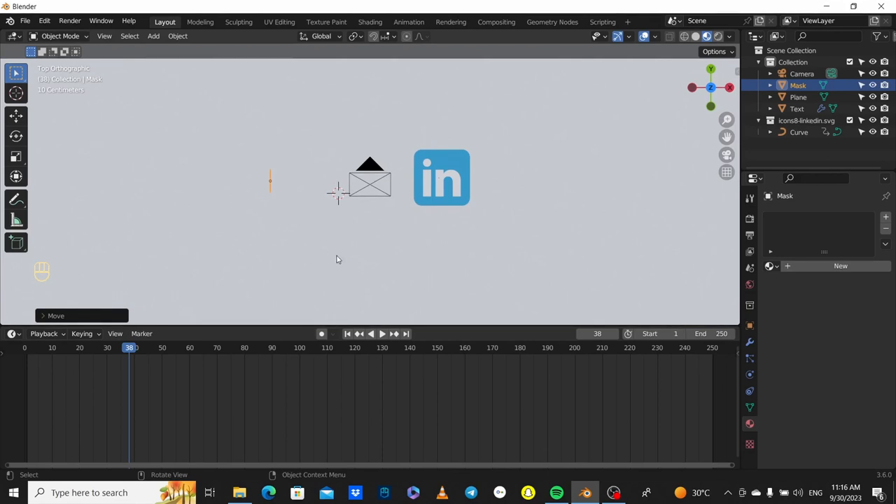
Select the "Linked" text and scale it up slightly at frame 38.
{"action": "left_click", "coordinate": [796, 109]}
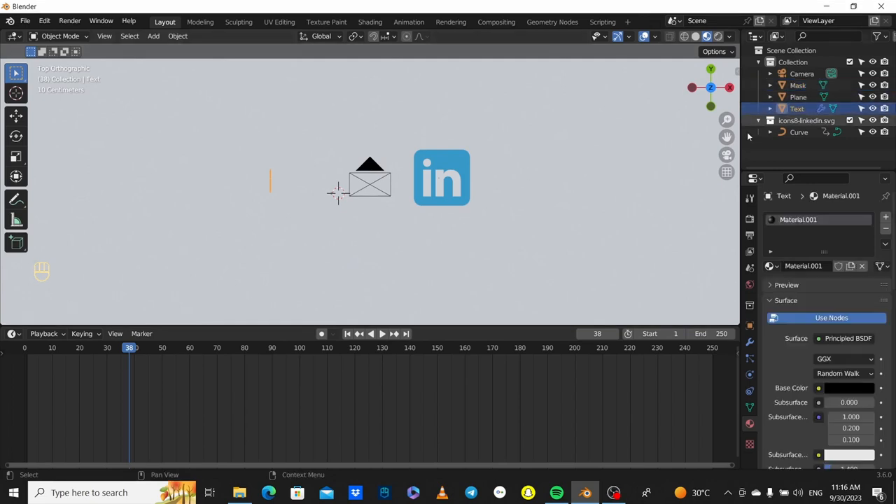
{"action": "key", "text": "g"}
{"action": "left_click", "coordinate": [340, 217]}
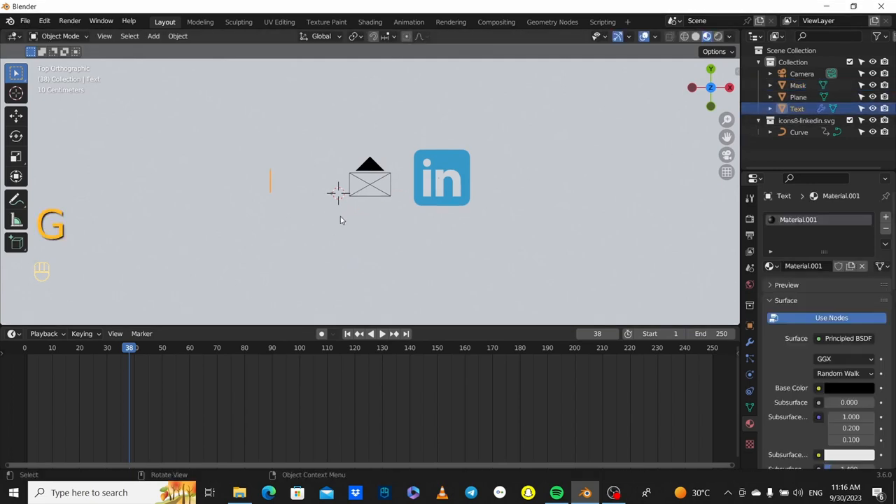
{"action": "key", "text": "s"}
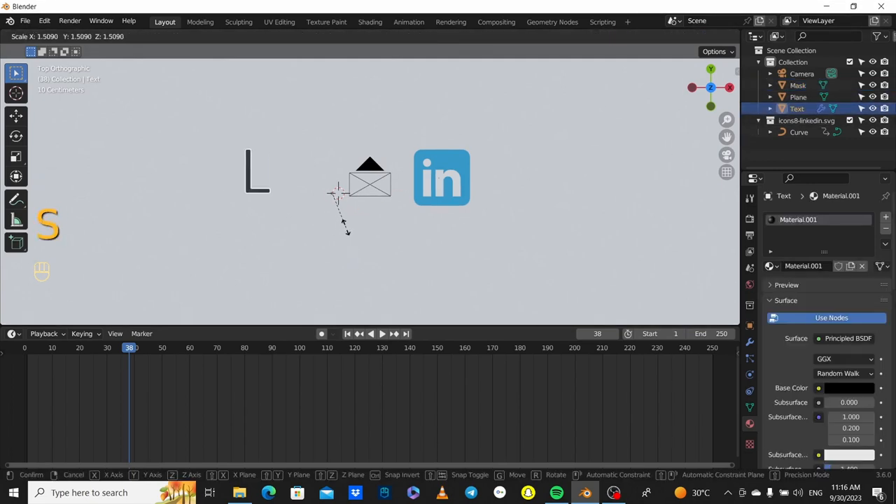
{"action": "left_click", "coordinate": [344, 228]}
{"action": "key", "text": "s"}
{"action": "key", "text": "y"}
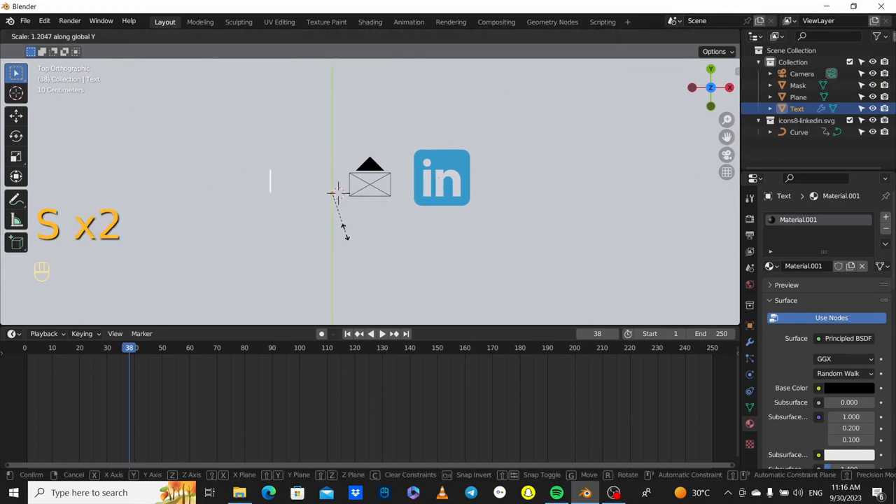
{"action": "left_click", "coordinate": [313, 259]}
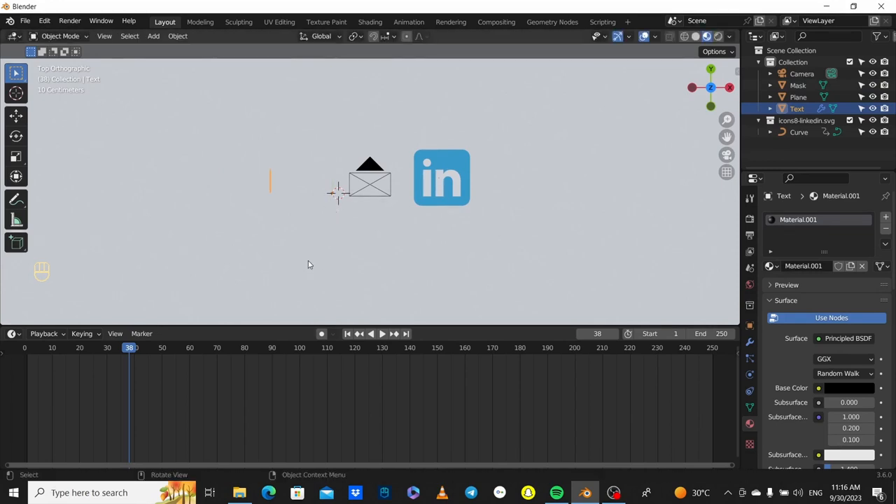
{"action": "key", "text": "s"}
{"action": "left_click", "coordinate": [309, 271]}
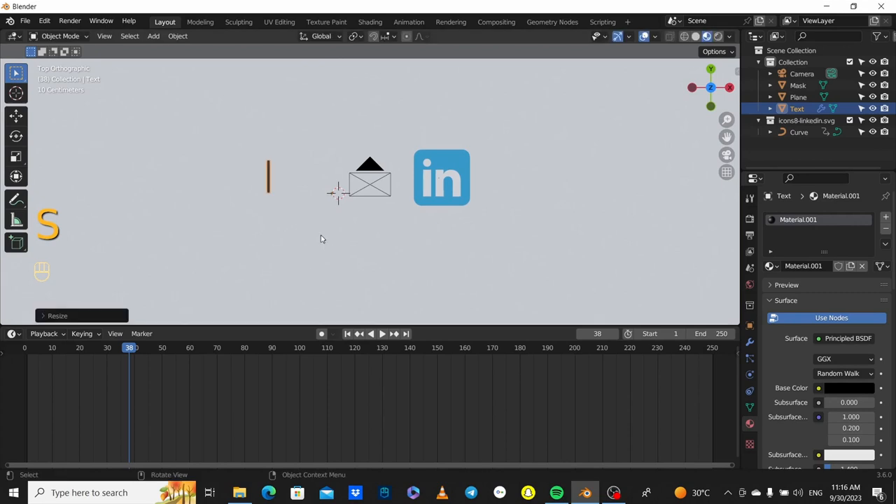
Try sliding the "Linked" text along negative X through the Mask to test the reveal.
{"action": "key", "text": "g"}
{"action": "key", "text": "x"}
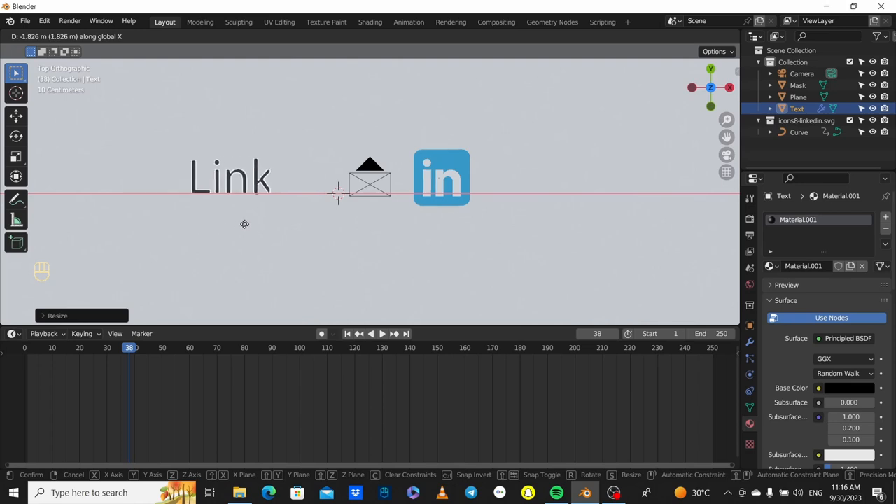
{"action": "left_click", "coordinate": [308, 226]}
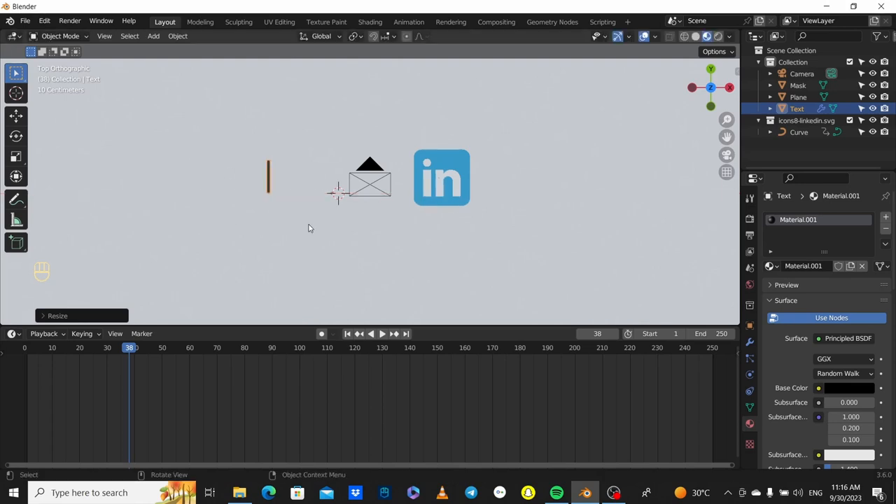
{"action": "left_click", "coordinate": [335, 203]}
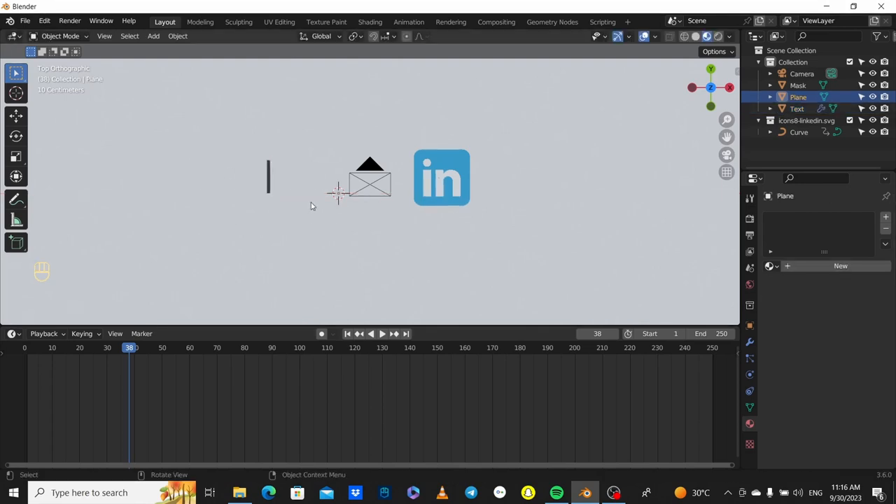
Scale the Mask up slightly and enlarge the "Linked" text by a factor of about 1.03.
{"action": "left_click", "coordinate": [800, 84]}
{"action": "key", "text": "s"}
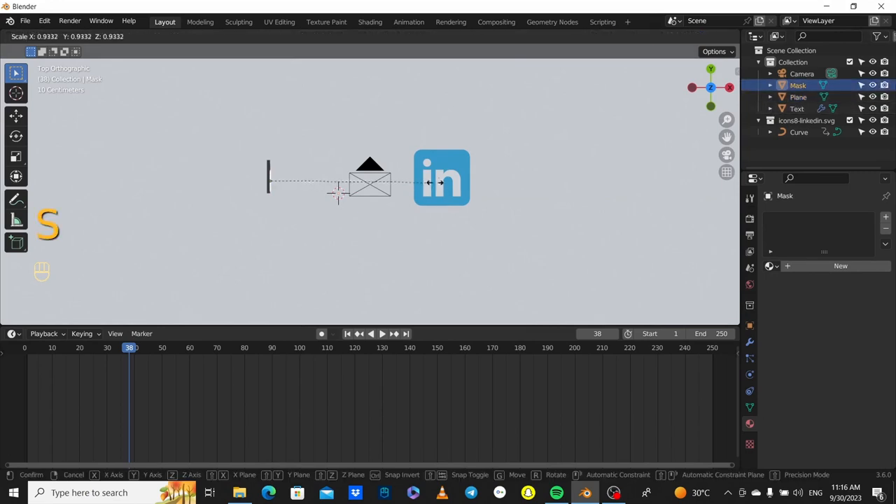
{"action": "left_click", "coordinate": [333, 189]}
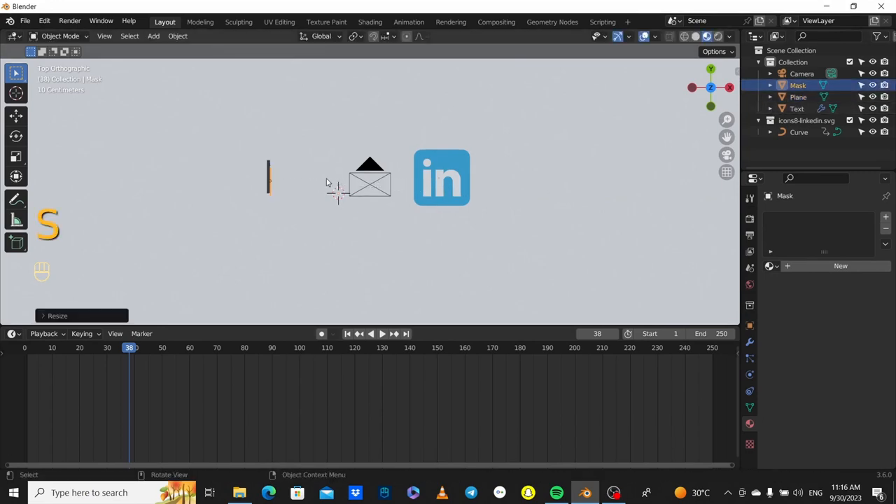
{"action": "left_click", "coordinate": [269, 168]}
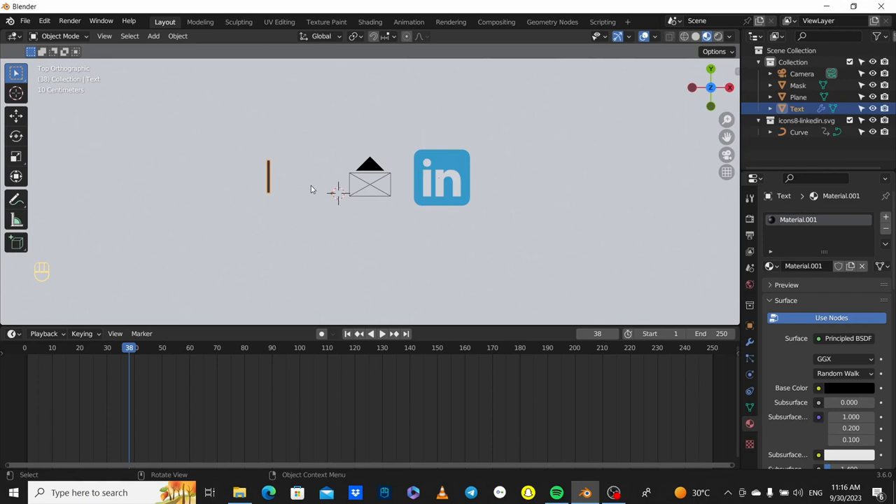
{"action": "key", "text": "s"}
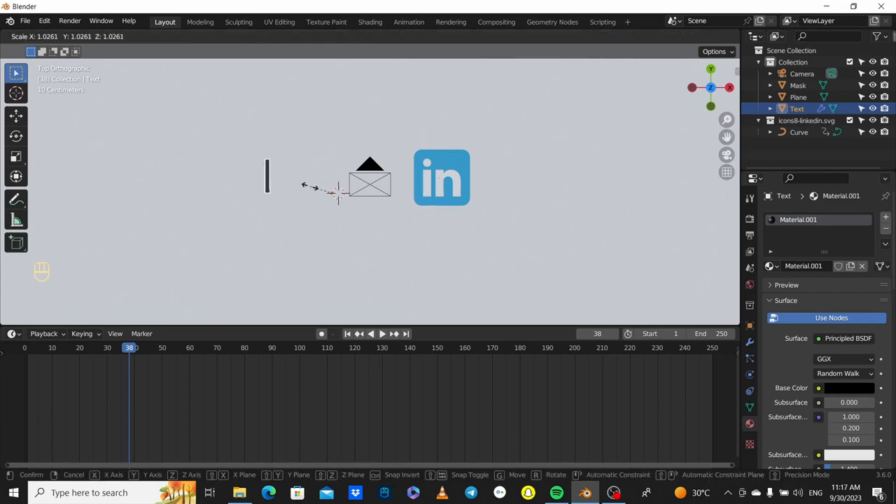
{"action": "left_click", "coordinate": [304, 185]}
Slide the Mask along X past the "d", return to frame 0, and slide it back beyond the "L" to test the reveal.
{"action": "left_click", "coordinate": [797, 85]}
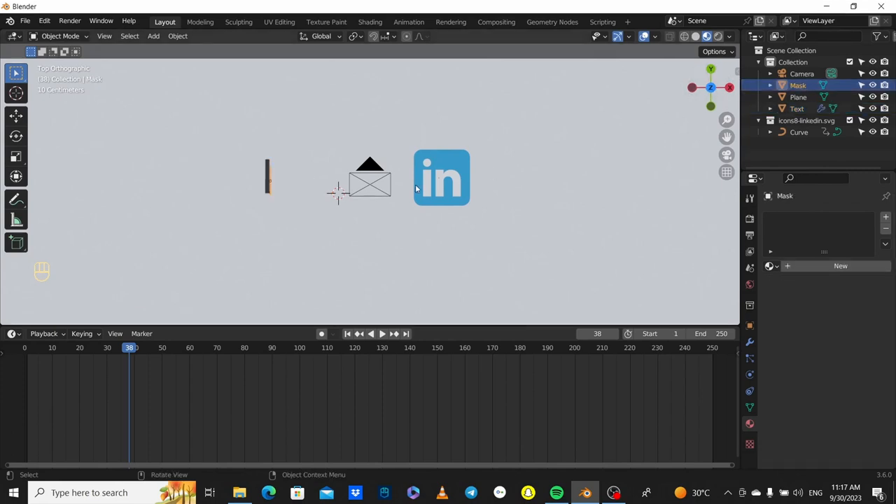
{"action": "key", "text": "g"}
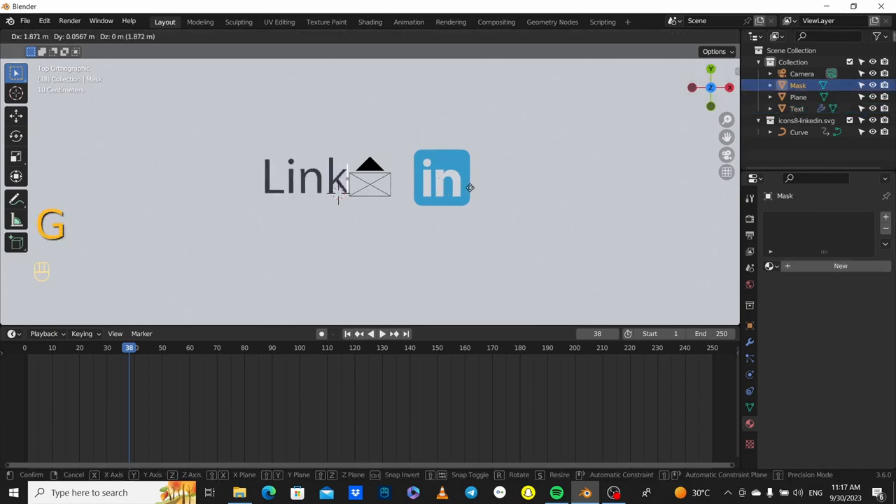
{"action": "key", "text": "x"}
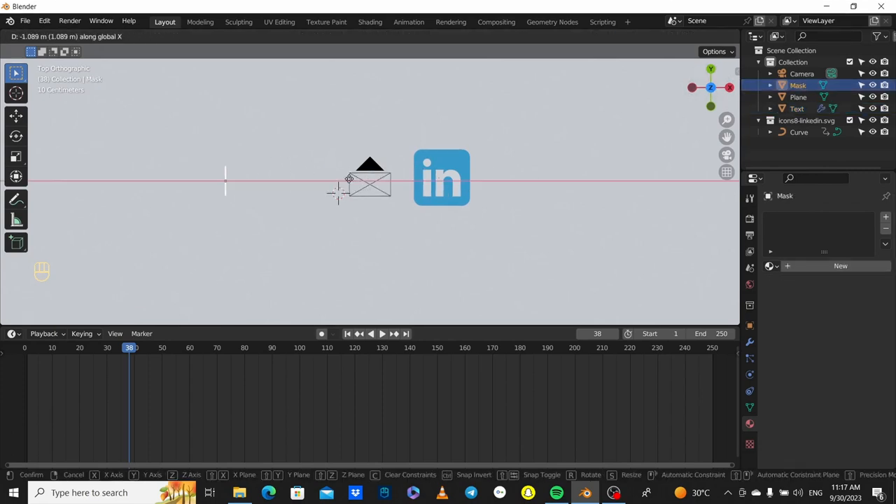
{"action": "left_click", "coordinate": [539, 167]}
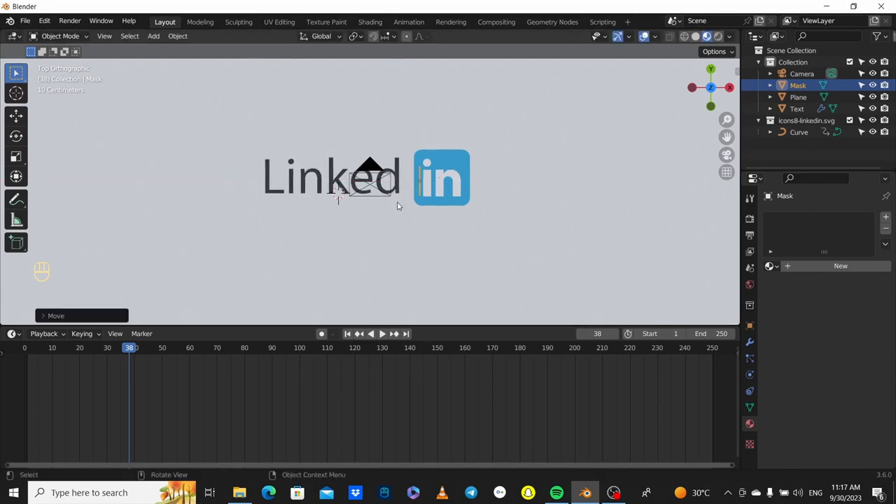
{"action": "left_click_drag", "start_coordinate": [131, 350], "coordinate": [18, 348]}
{"action": "key", "text": "Escape"}
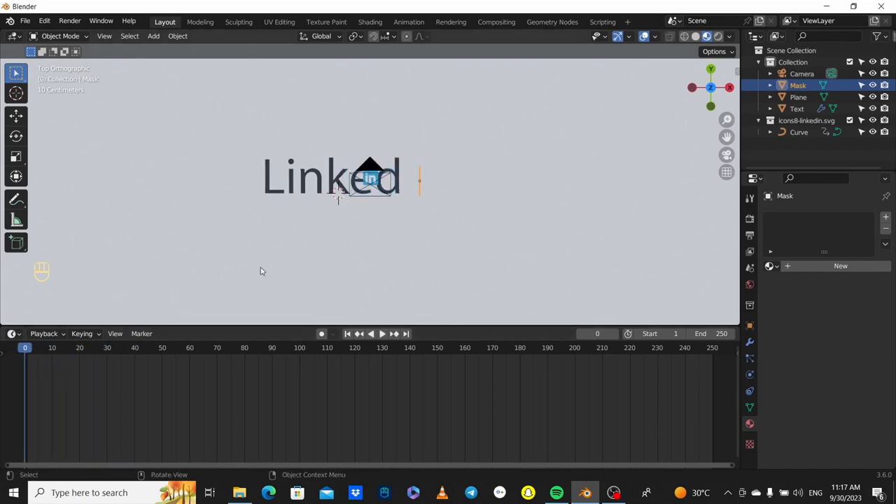
{"action": "key", "text": "g"}
{"action": "key", "text": "x"}
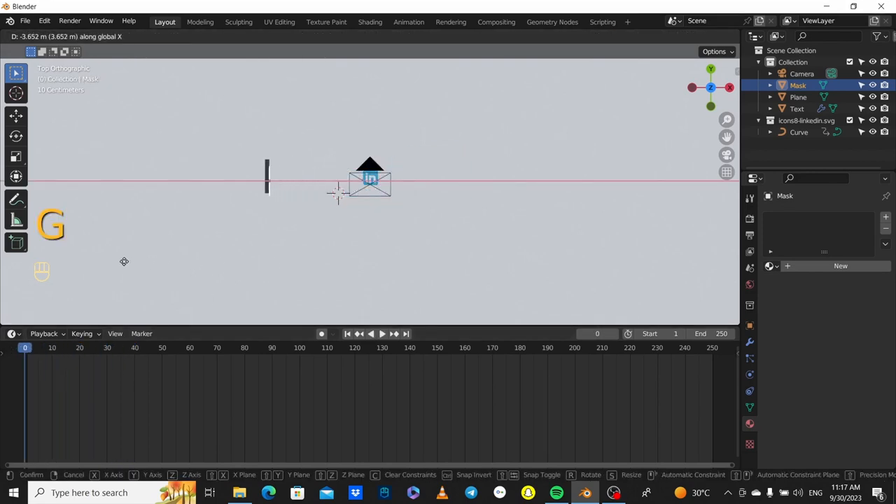
{"action": "left_click", "coordinate": [116, 261]}
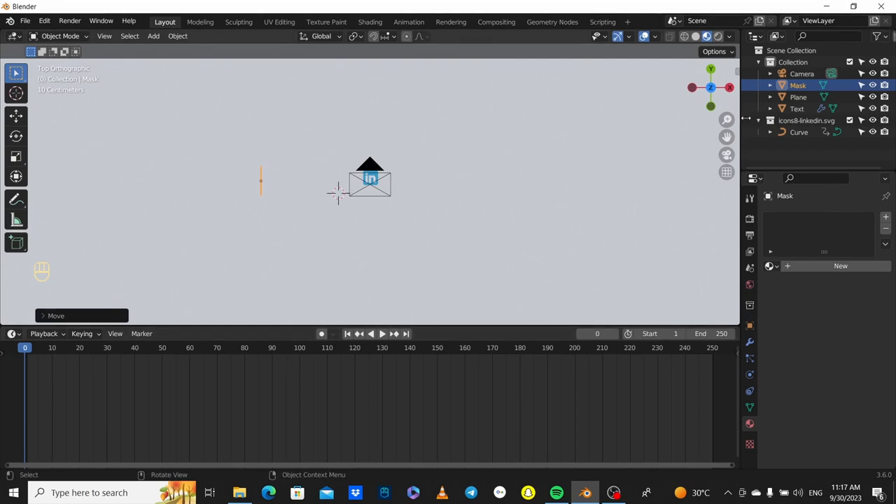
{"action": "left_click", "coordinate": [797, 109]}
{"action": "key", "text": "g"}
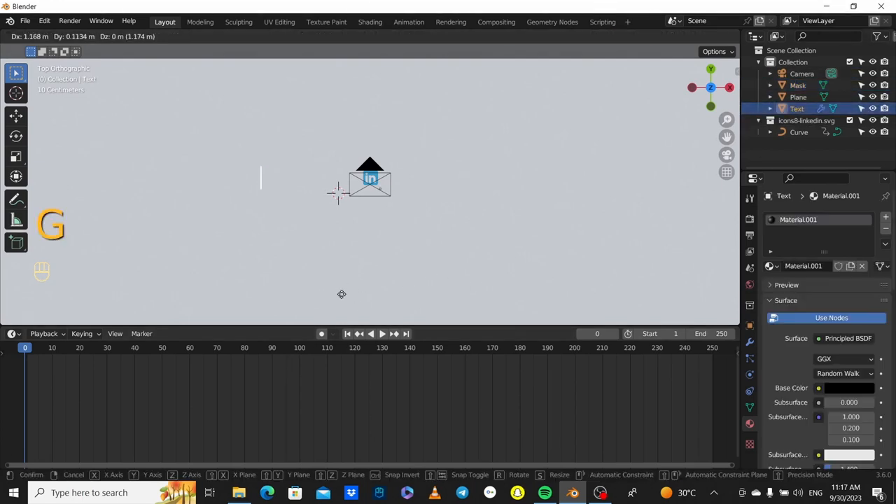
{"action": "right_click", "coordinate": [304, 308]}
Select the Mask and move it about 3.45 m along X to just beyond the letter "d".
{"action": "left_click", "coordinate": [612, 165]}
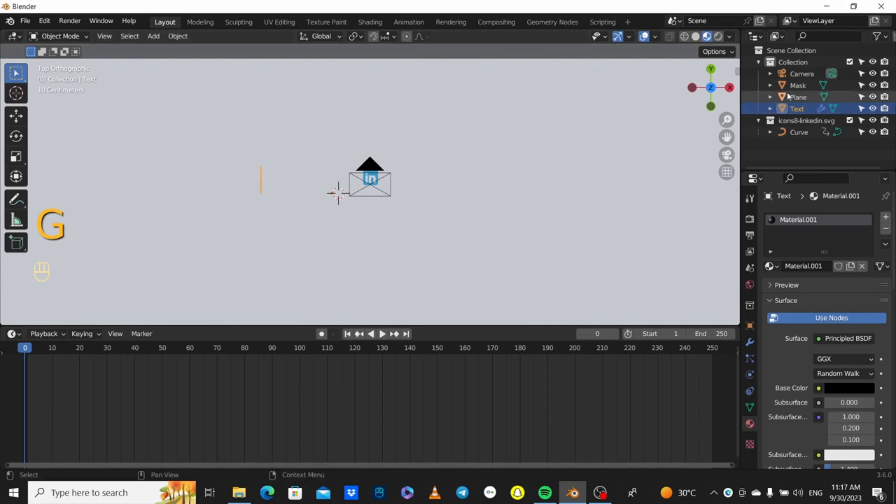
{"action": "key", "text": "g"}
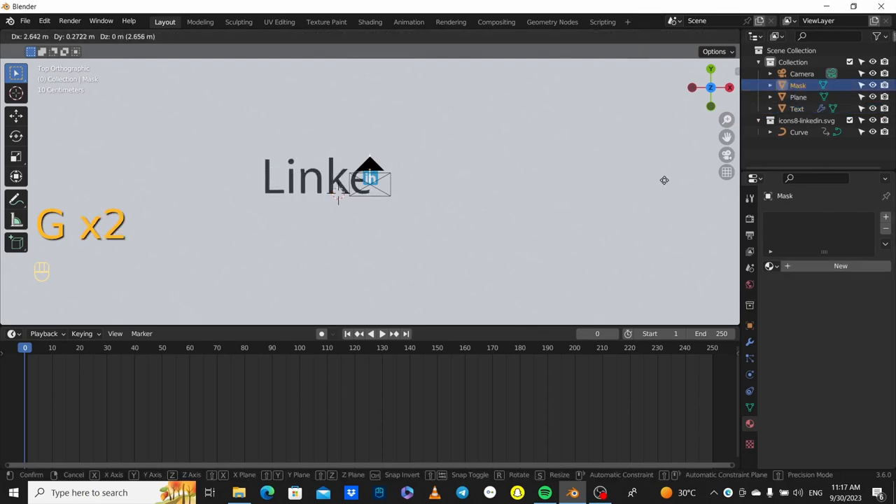
{"action": "key", "text": "x"}
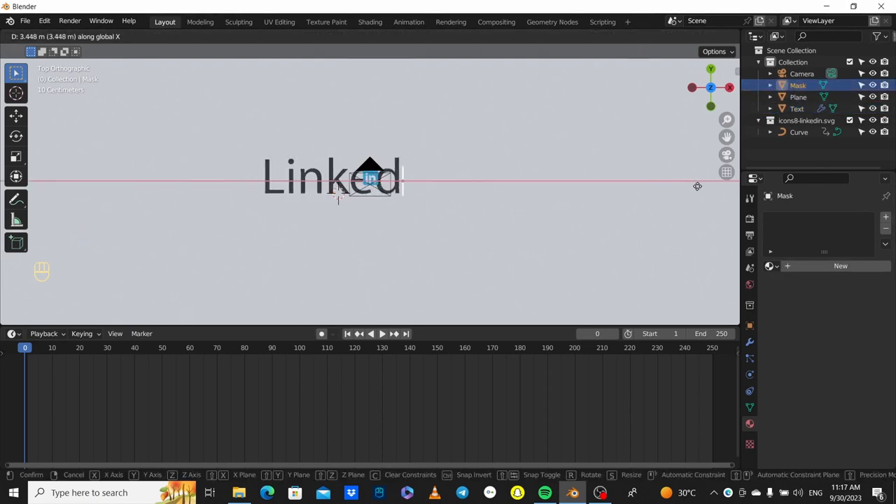
{"action": "left_click", "coordinate": [698, 186]}
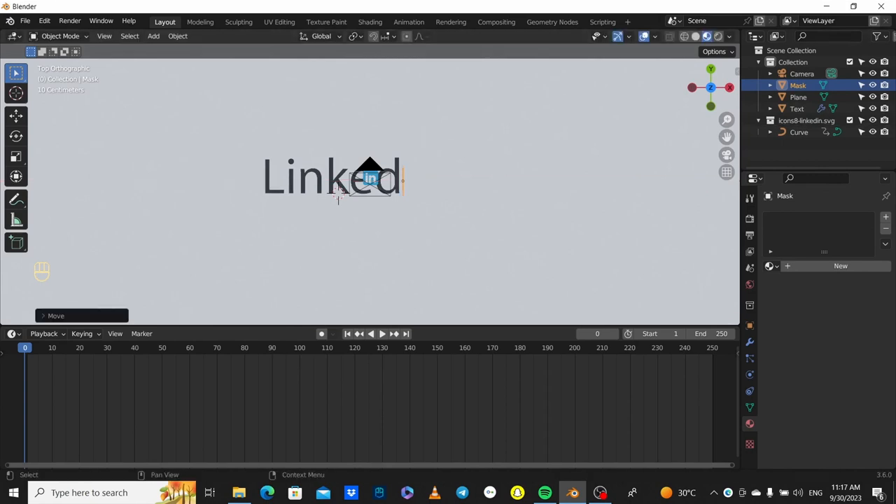
Select the "Linked" text and move it along positive X past the Mask until all its letters are hidden.
{"action": "left_click", "coordinate": [339, 189]}
{"action": "key", "text": "g"}
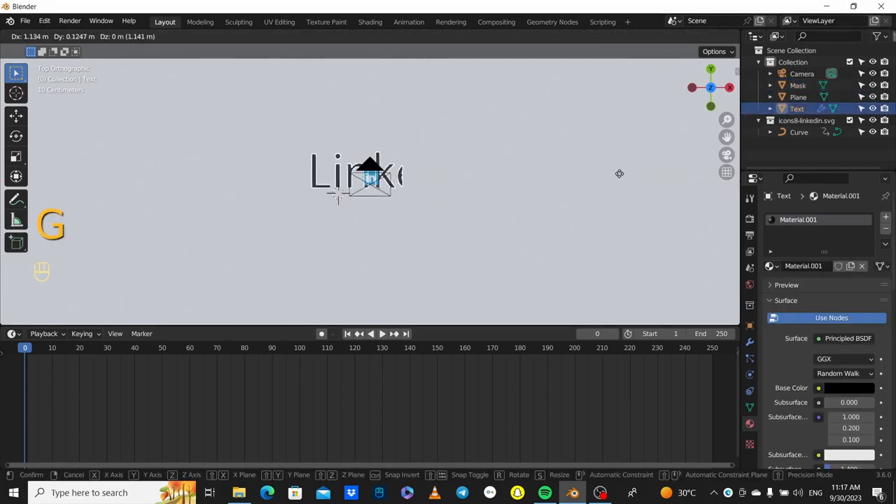
{"action": "right_click", "coordinate": [649, 179]}
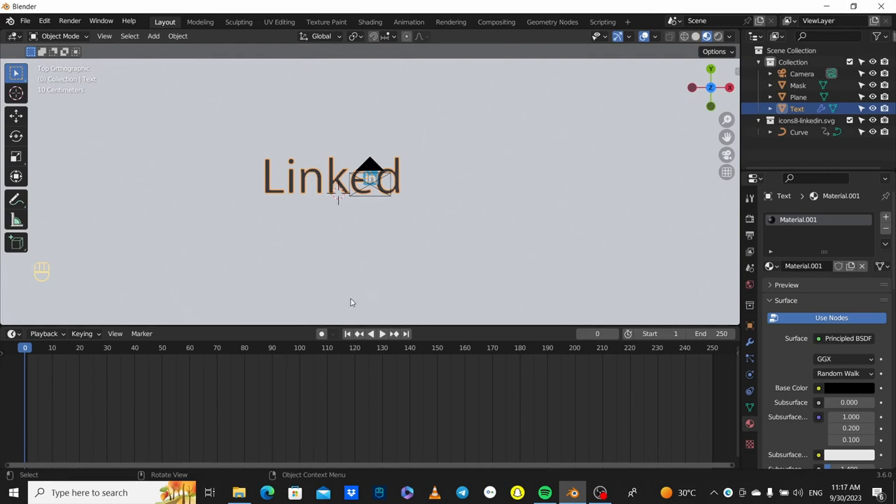
{"action": "key", "text": "g"}
{"action": "key", "text": "x"}
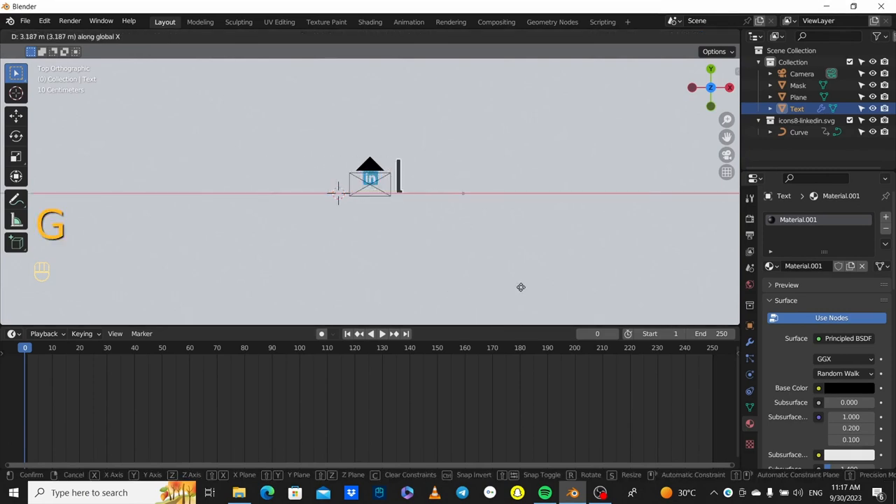
{"action": "left_click", "coordinate": [552, 284]}
Play the animation to check the badge's slide, and set the current frame to 15.
{"action": "key", "text": "space"}
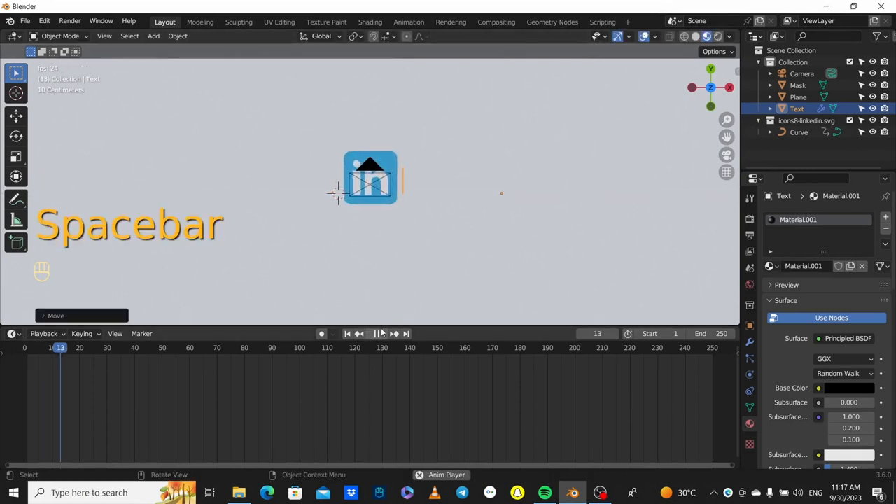
{"action": "key", "text": "space"}
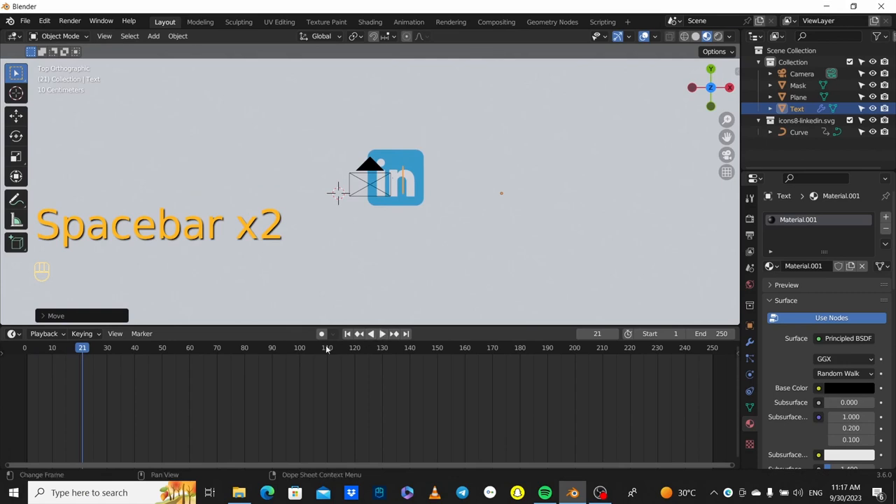
{"action": "left_click_drag", "start_coordinate": [87, 356], "coordinate": [67, 359]}
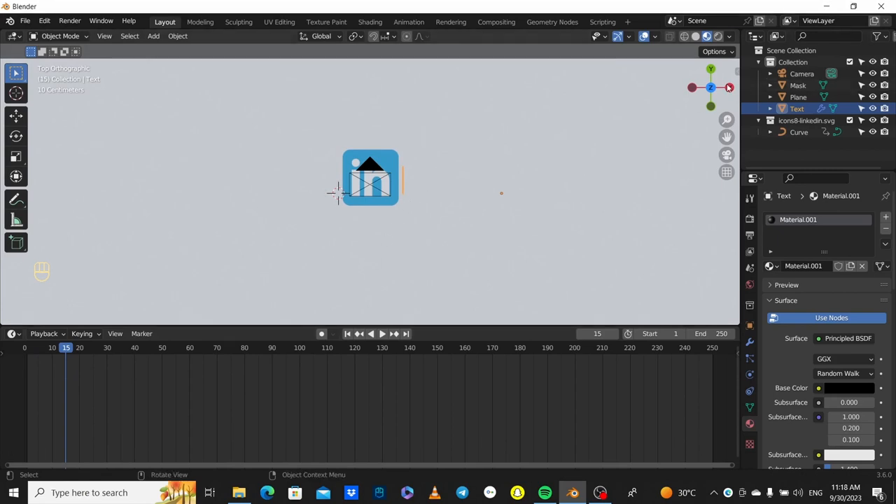
Select the Mask and move it slightly along negative X so it sits within the far edge of the "in" badge.
{"action": "left_click", "coordinate": [797, 85]}
{"action": "key", "text": "g"}
{"action": "key", "text": "x"}
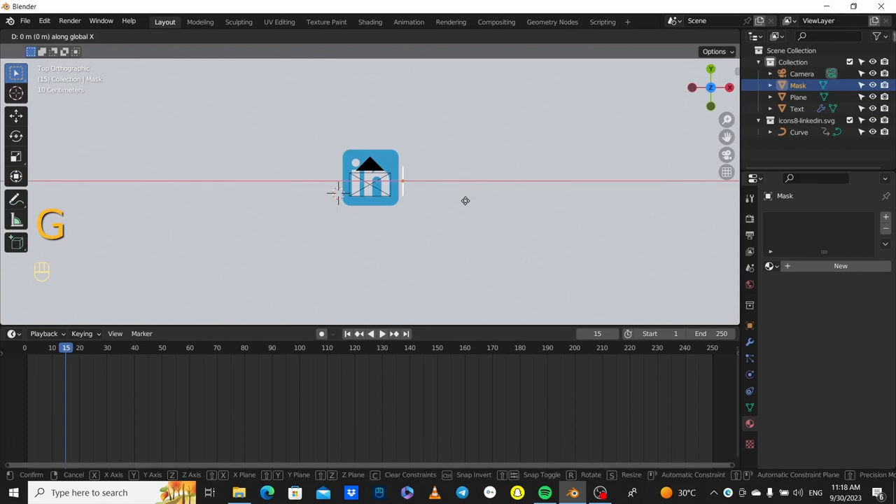
{"action": "left_click", "coordinate": [459, 201]}
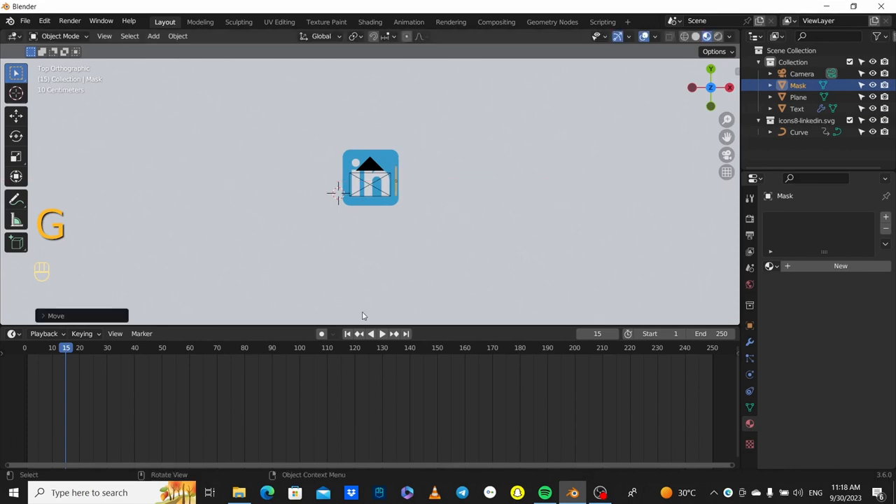
Insert a keyframe for the Mask at frame 15.
{"action": "key", "text": "i"}
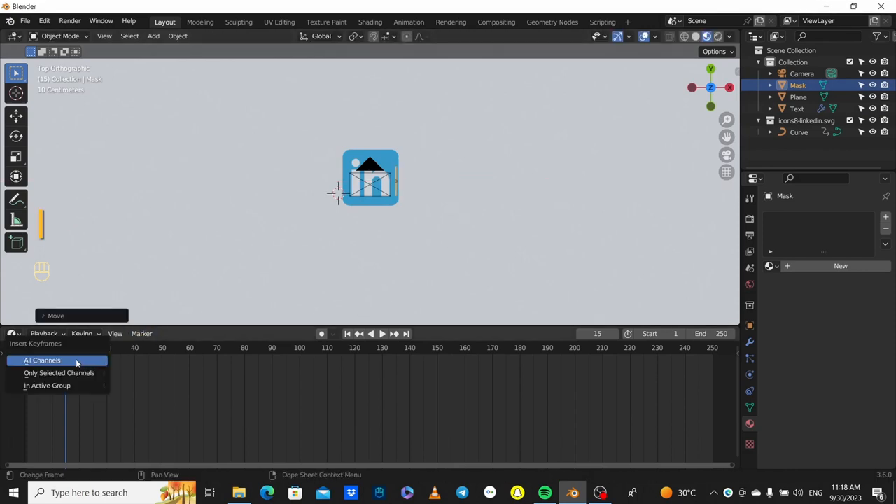
{"action": "key", "text": "i"}
{"action": "left_click", "coordinate": [413, 195]}
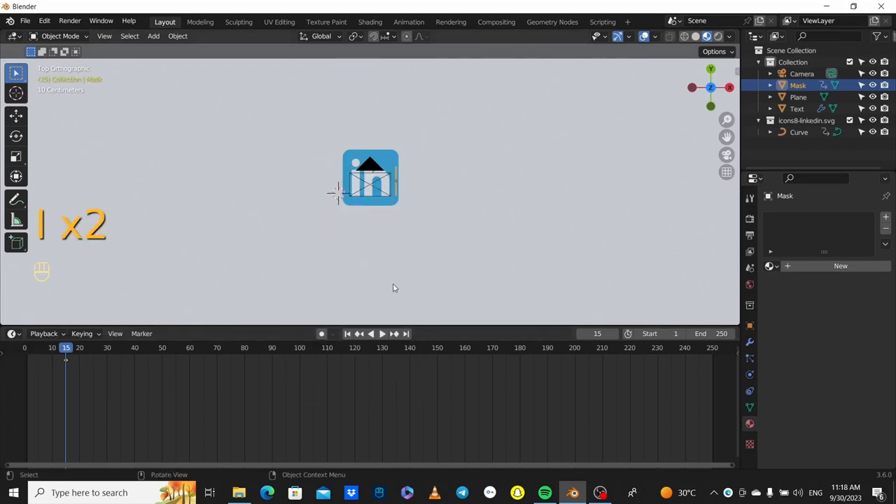
At frame 30, move the "Linked" text along negative X until all its letters show, and insert a Location keyframe.
{"action": "left_click_drag", "start_coordinate": [67, 355], "coordinate": [109, 352]}
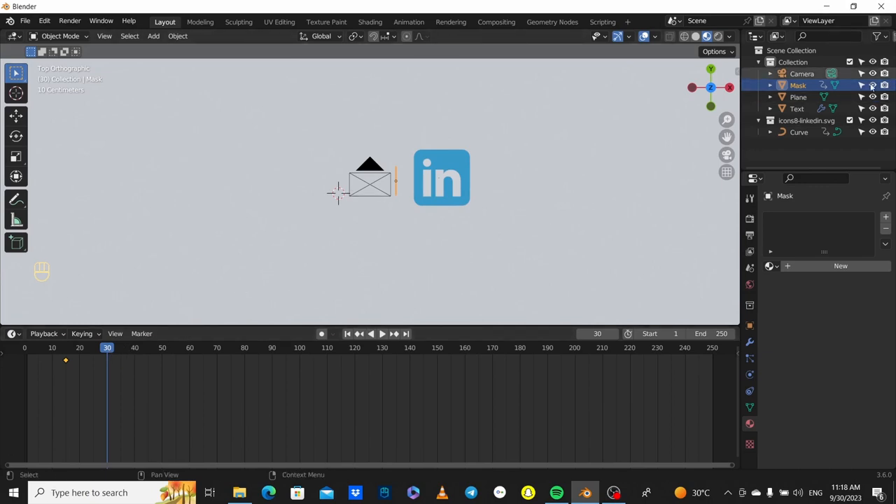
{"action": "left_click", "coordinate": [501, 193]}
{"action": "key", "text": "g"}
{"action": "key", "text": "x"}
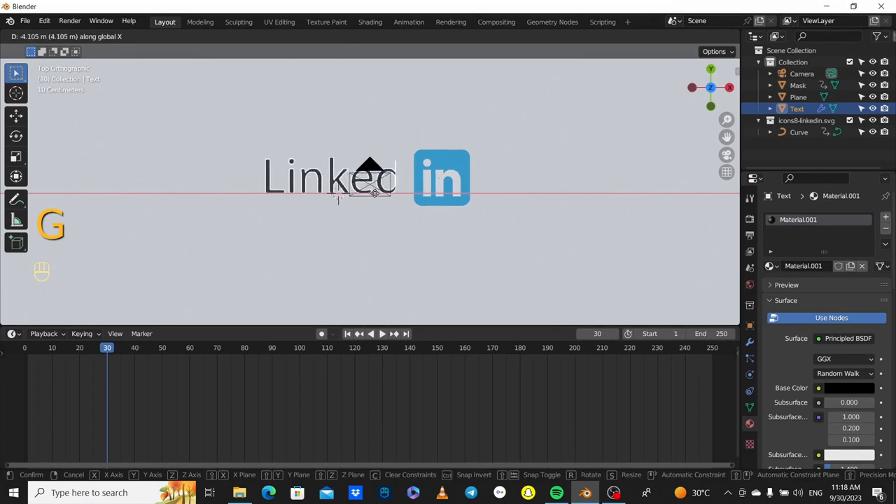
{"action": "left_click", "coordinate": [384, 198]}
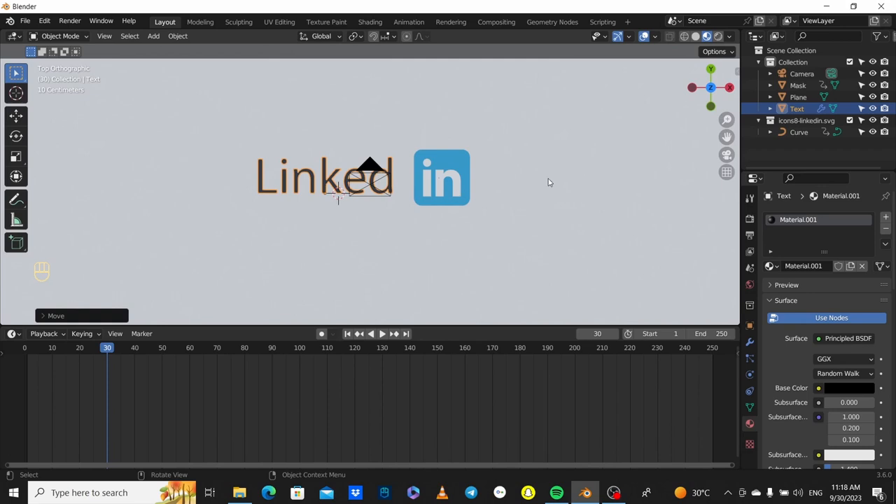
{"action": "key", "text": "i"}
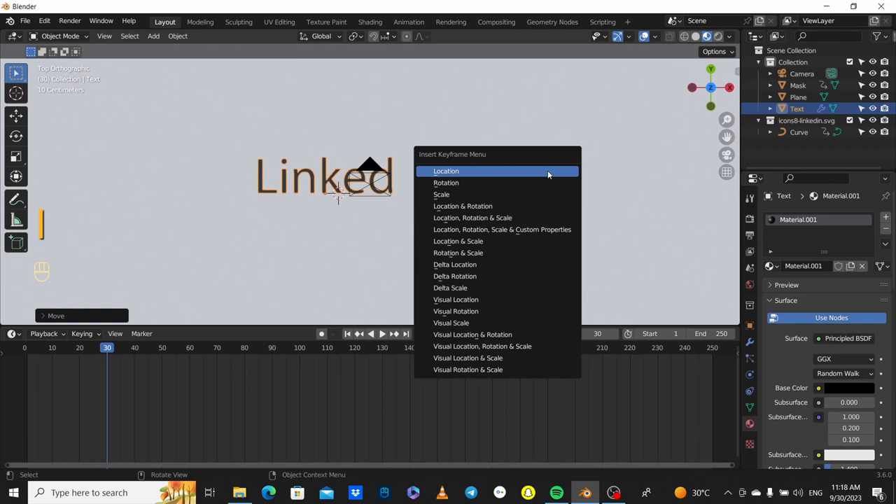
{"action": "left_click", "coordinate": [547, 170]}
Play the animation briefly from the start, and undo the text's Location keyframe at frame 30.
{"action": "left_click_drag", "start_coordinate": [87, 353], "coordinate": [24, 353]}
{"action": "key", "text": "space"}
{"action": "key", "text": "space"}
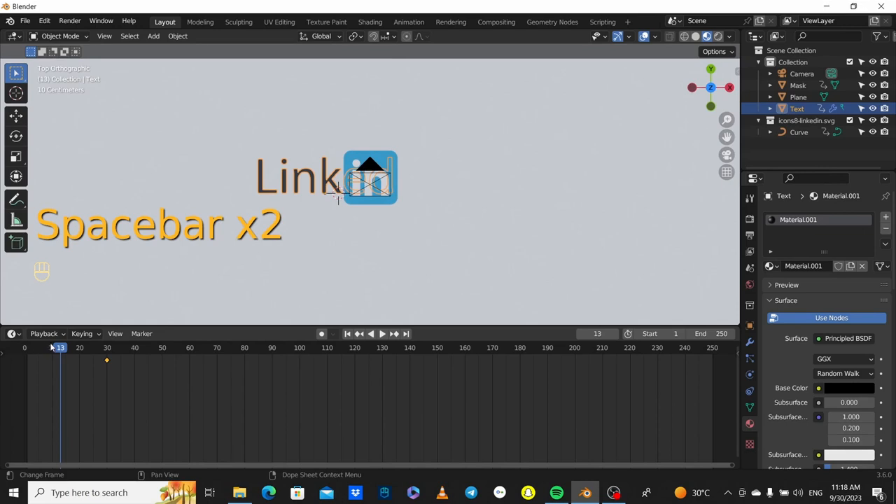
{"action": "key", "text": "ctrl"}
{"action": "key", "text": "ctrl+z"}
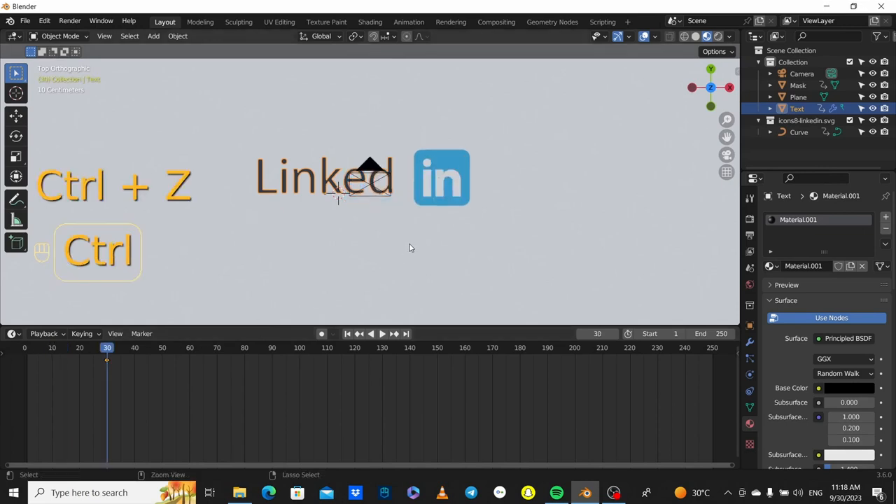
{"action": "key", "text": "ctrl+z"}
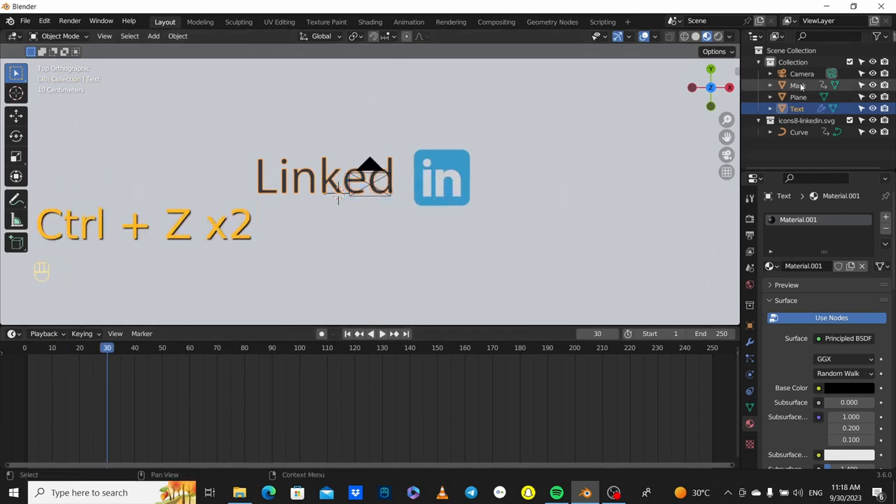
At frame 0, move the "Linked" text along positive X past the Mask until it is hidden, and insert a Location keyframe.
{"action": "left_click_drag", "start_coordinate": [64, 348], "coordinate": [25, 348]}
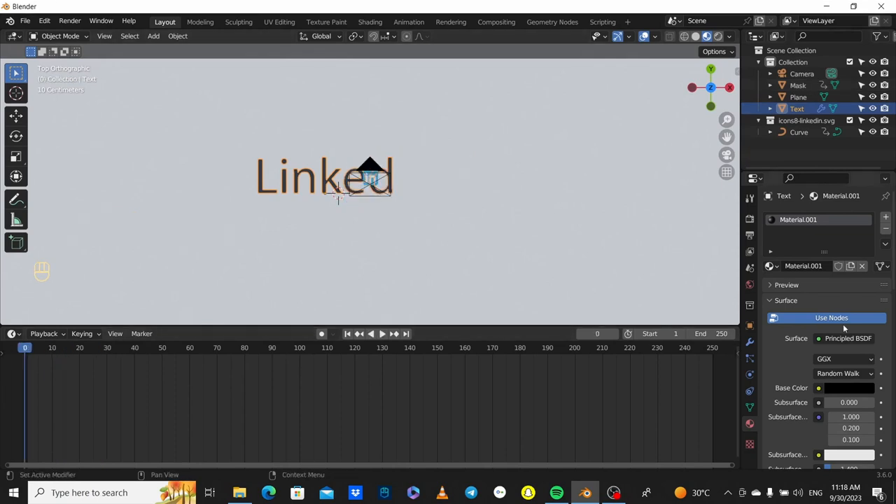
{"action": "key", "text": "g"}
{"action": "key", "text": "x"}
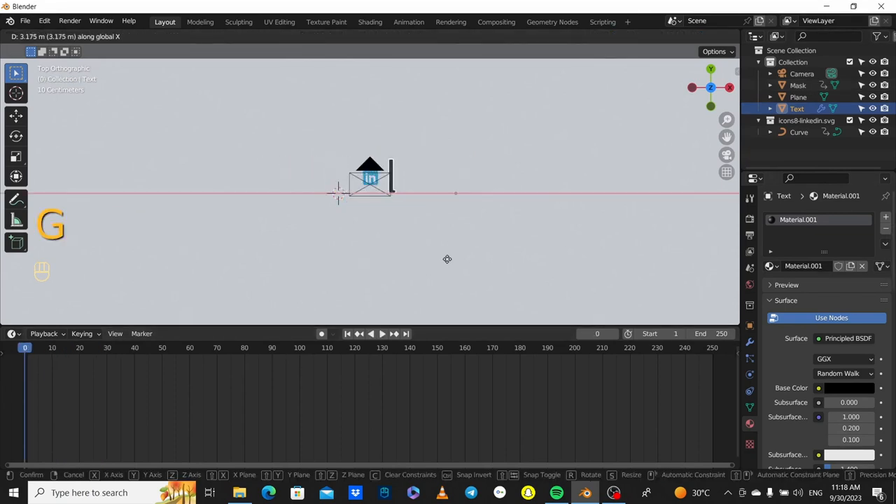
{"action": "left_click", "coordinate": [457, 257]}
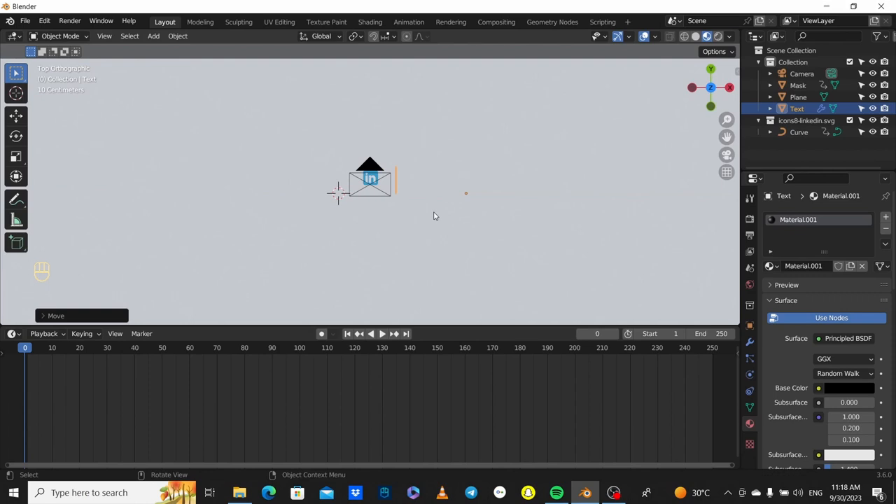
{"action": "key", "text": "g"}
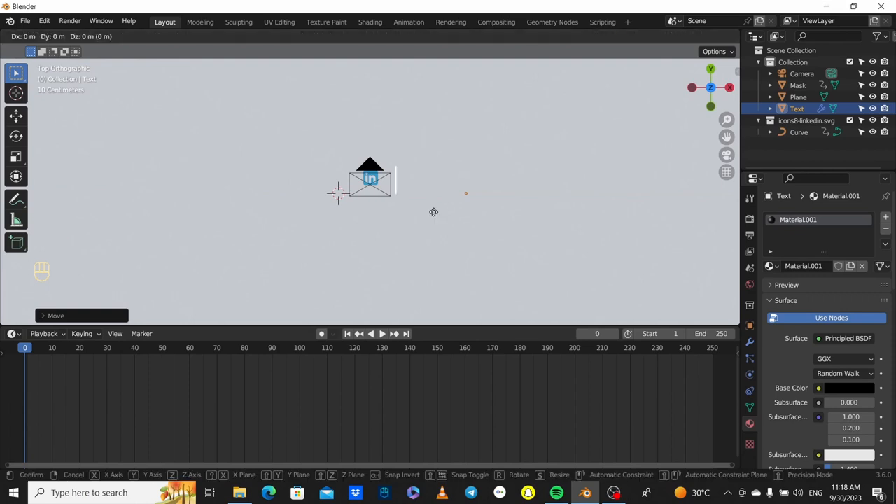
{"action": "right_click", "coordinate": [486, 215]}
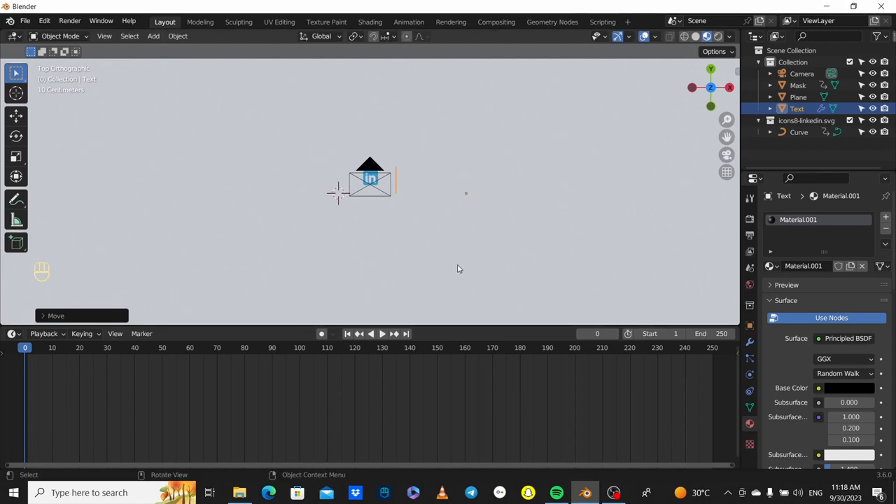
{"action": "key", "text": "i"}
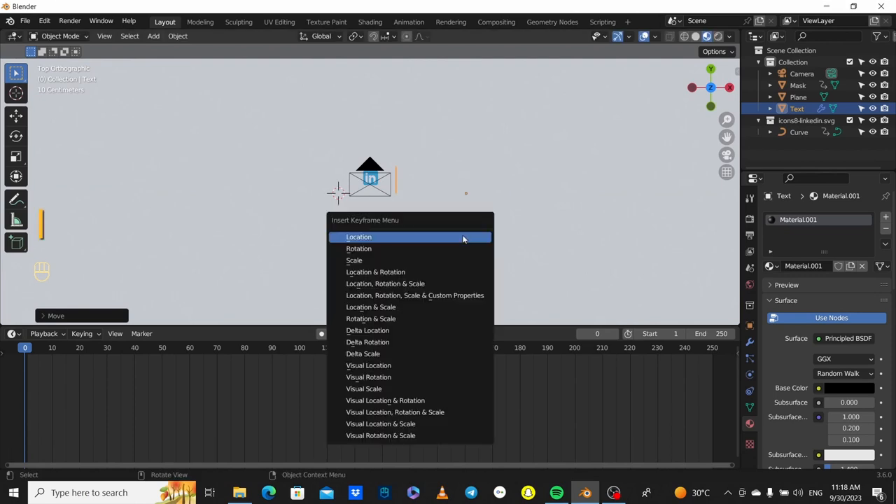
{"action": "left_click", "coordinate": [462, 235]}
Play the animation to check that the text stays hidden while the badge grows and slides.
{"action": "key", "text": "space"}
{"action": "key", "text": "space"}
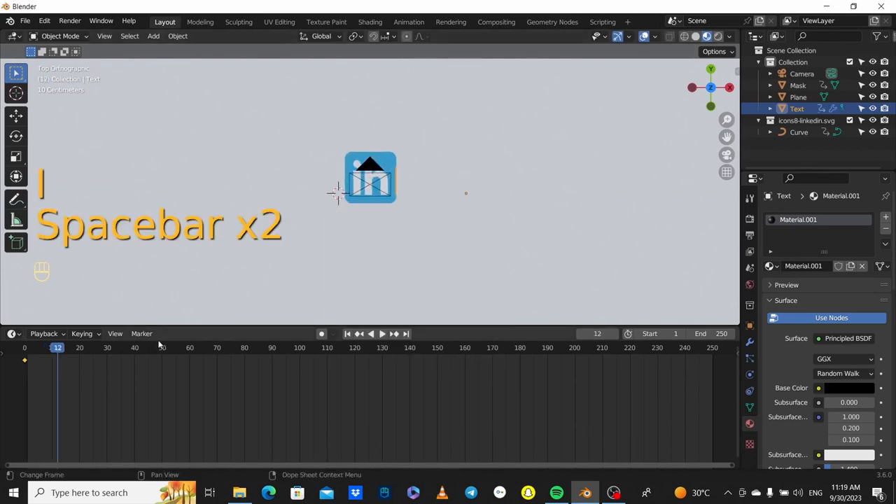
{"action": "key", "text": "space"}
{"action": "key", "text": "space"}
{"action": "key", "text": "space"}
{"action": "key", "text": "space"}
{"action": "key", "text": "space"}
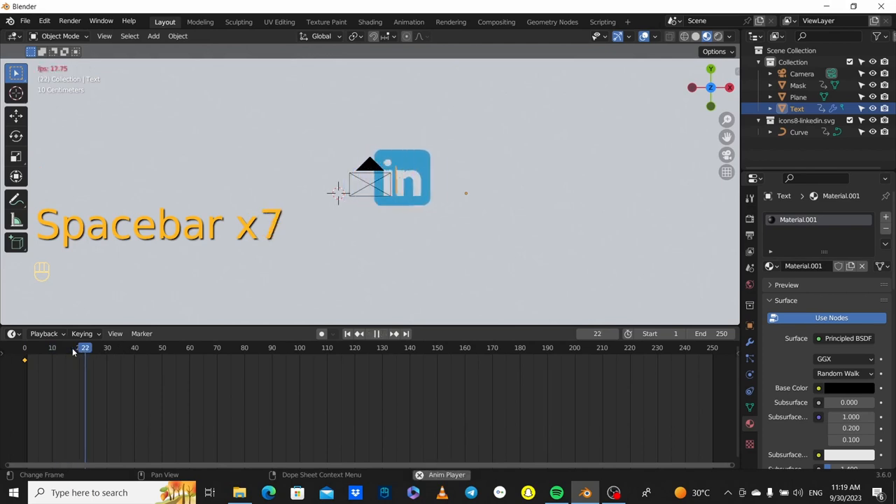
{"action": "key", "text": "space"}
At frame 30, move the "Linked" text about 3.37 m along negative X to reveal the whole word, and insert a keyframe.
{"action": "left_click_drag", "start_coordinate": [76, 350], "coordinate": [109, 351]}
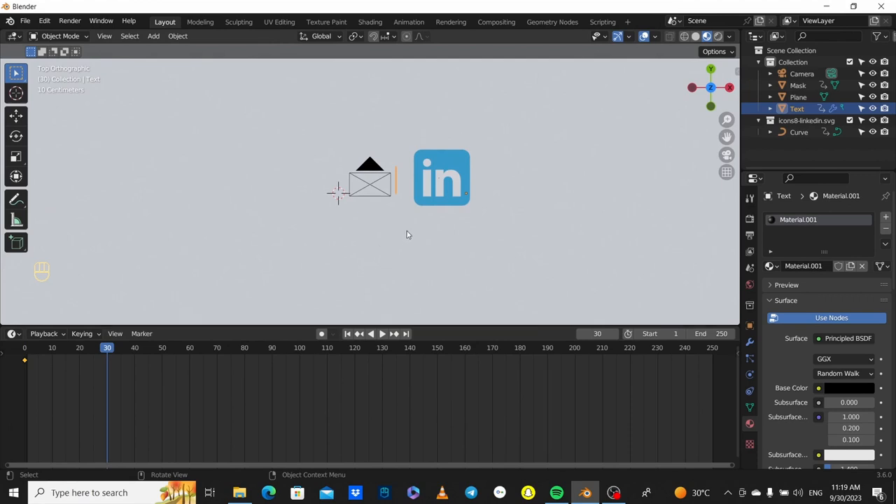
{"action": "key", "text": "g"}
{"action": "key", "text": "x"}
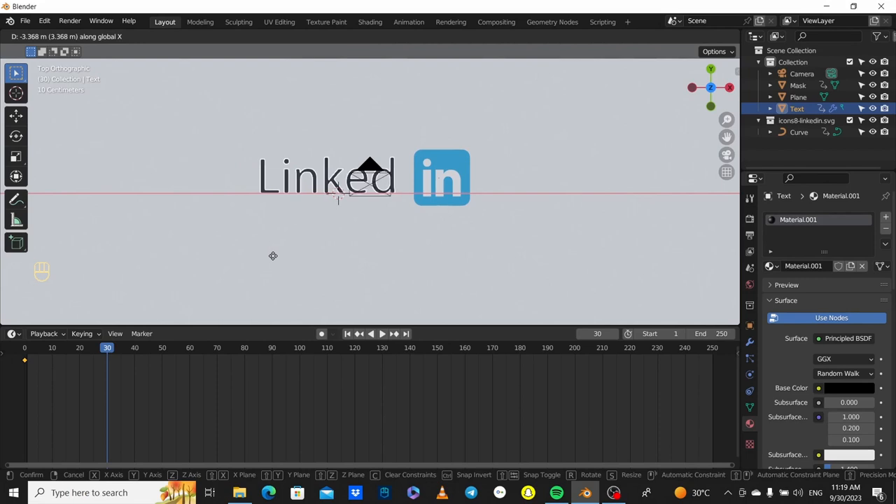
{"action": "left_click", "coordinate": [273, 256]}
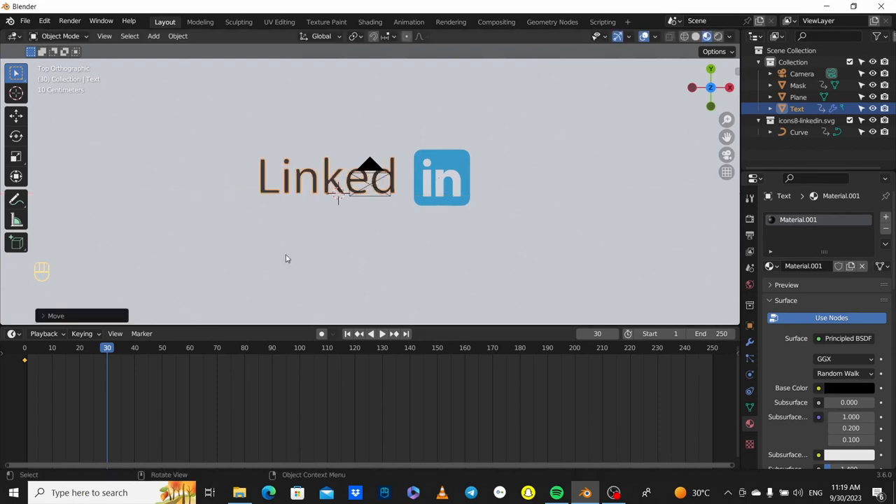
{"action": "key", "text": "i"}
{"action": "left_click", "coordinate": [427, 207]}
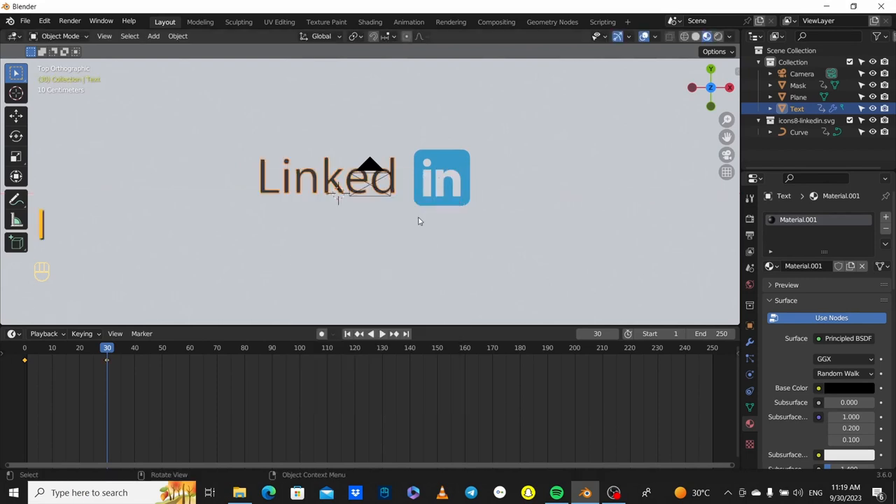
Play the animation repeatedly from its first frames to review how the text emerges alongside the sliding badge.
{"action": "key", "text": "shift+Left"}
{"action": "key", "text": "space"}
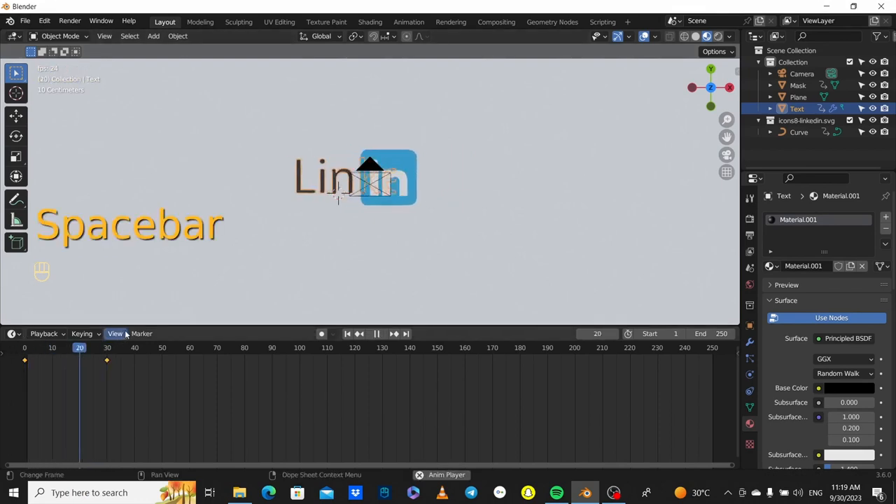
{"action": "left_click", "coordinate": [150, 297]}
{"action": "key", "text": "space"}
{"action": "left_click", "coordinate": [55, 348]}
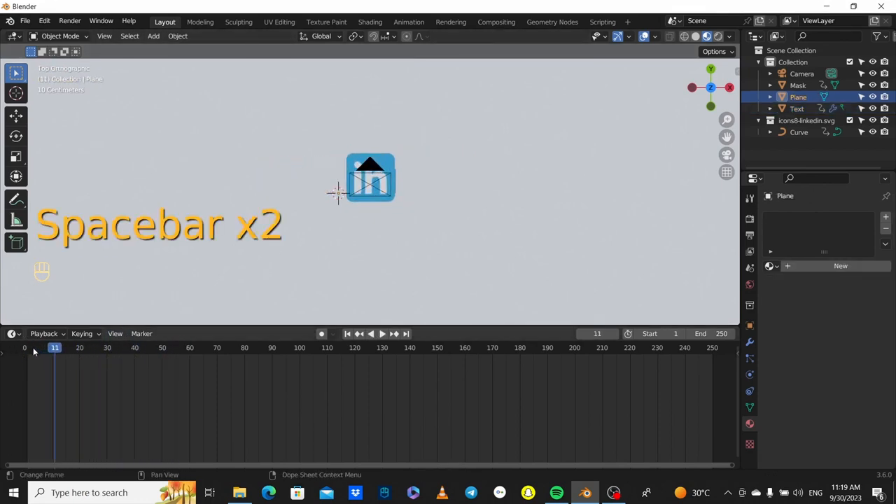
{"action": "left_click", "coordinate": [33, 348]}
{"action": "key", "text": "space"}
{"action": "key", "text": "space"}
{"action": "left_click", "coordinate": [33, 349]}
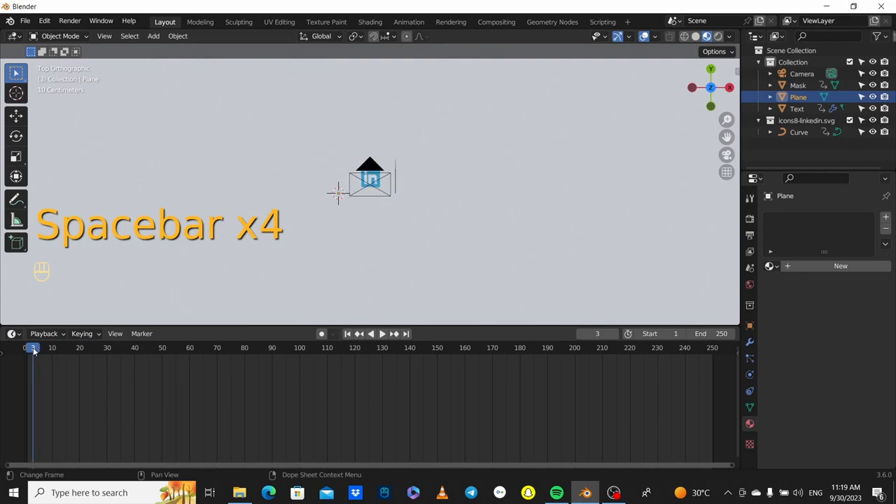
{"action": "key", "text": "space"}
{"action": "key", "text": "space"}
At frame 30, move the "in" badge about 0.39 m along negative X, close beside the "d", and insert a Location keyframe.
{"action": "left_click_drag", "start_coordinate": [33, 348], "coordinate": [107, 347]}
{"action": "left_click", "coordinate": [454, 174]}
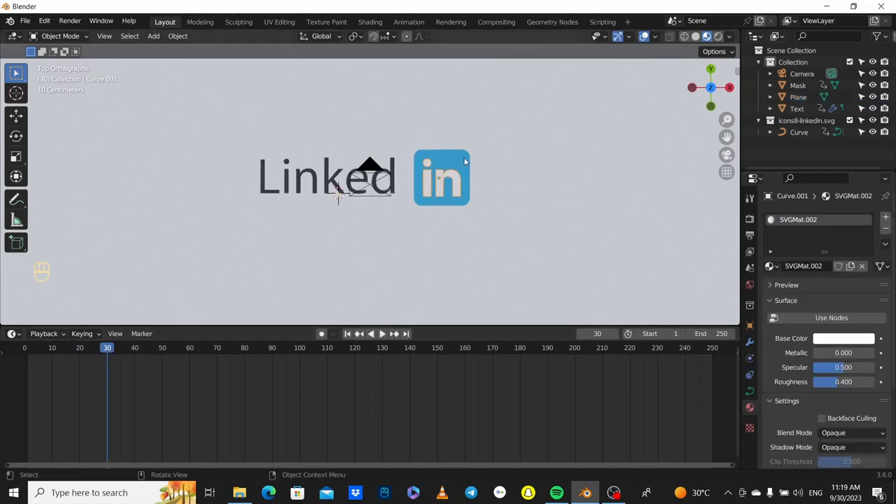
{"action": "key", "text": "g"}
{"action": "right_click", "coordinate": [463, 162]}
{"action": "left_click", "coordinate": [461, 161]}
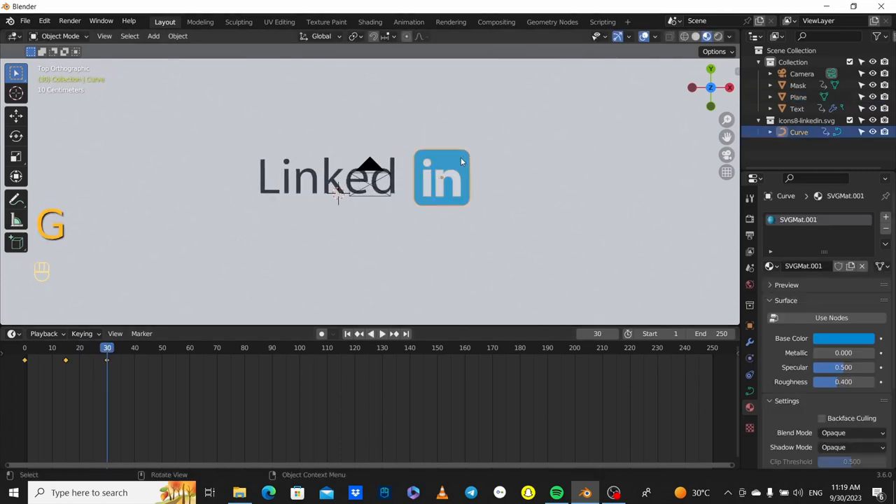
{"action": "key", "text": "g"}
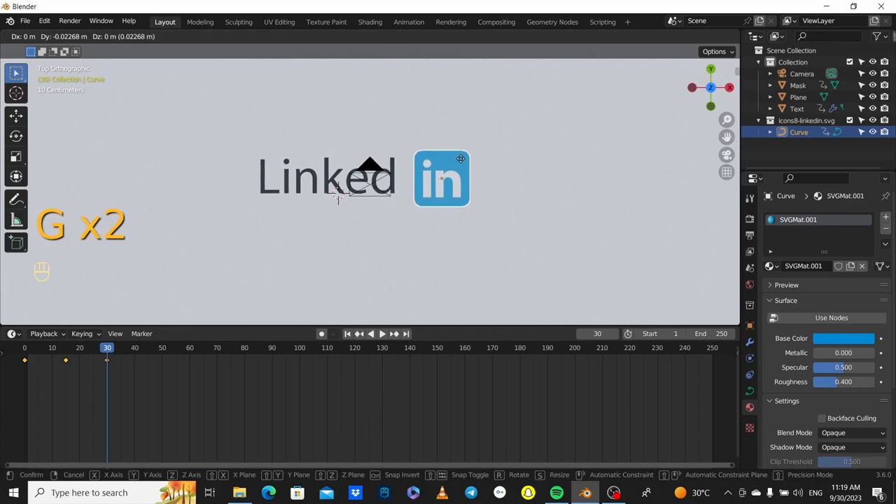
{"action": "key", "text": "x"}
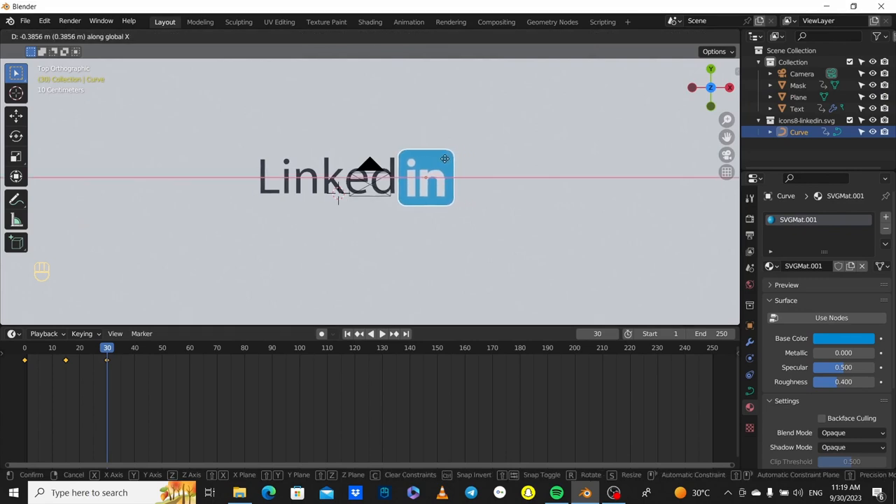
{"action": "left_click", "coordinate": [445, 161]}
{"action": "key", "text": "i"}
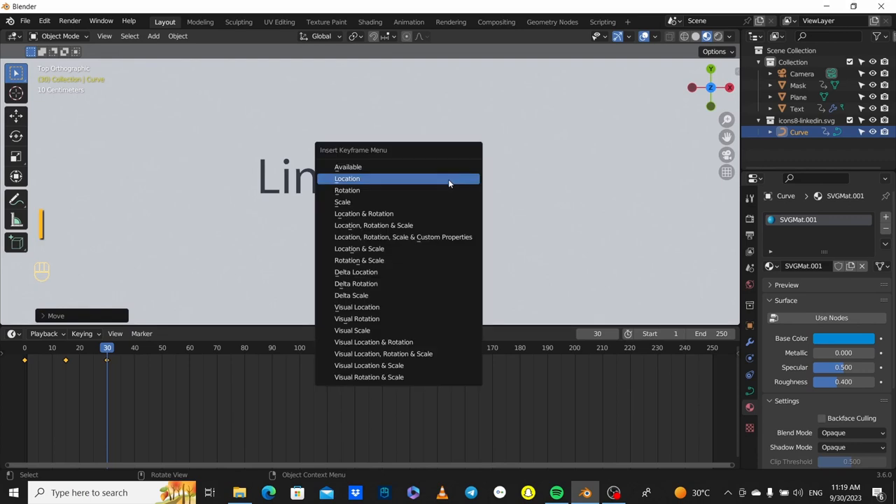
{"action": "left_click", "coordinate": [448, 179]}
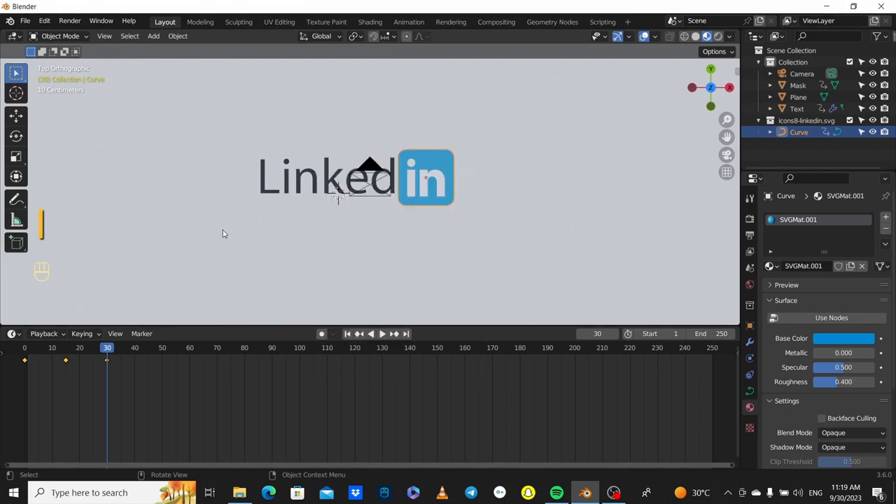
Replay the animation from frame 0 to check the timing of the text against the badge.
{"action": "key", "text": "space"}
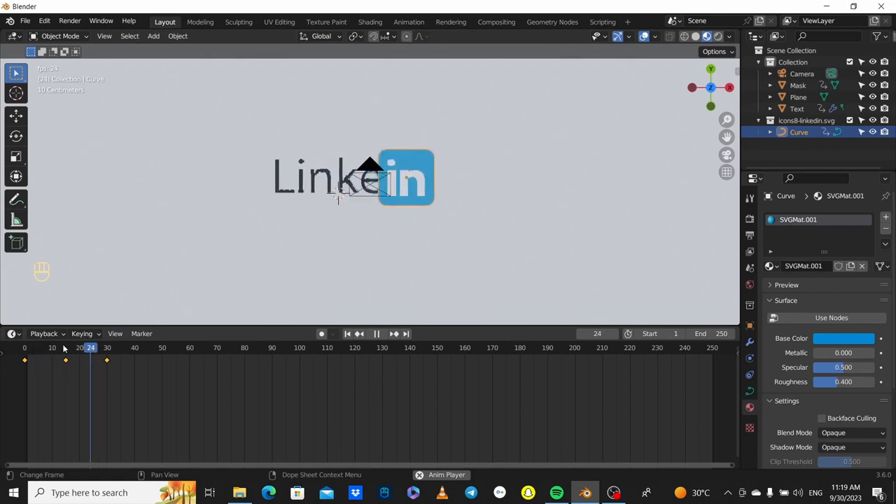
{"action": "key", "text": "space"}
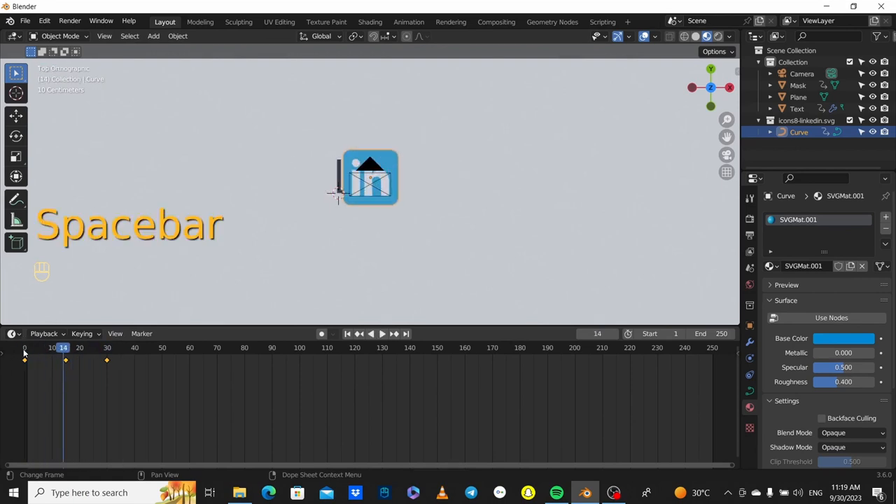
{"action": "left_click", "coordinate": [24, 353]}
{"action": "key", "text": "space"}
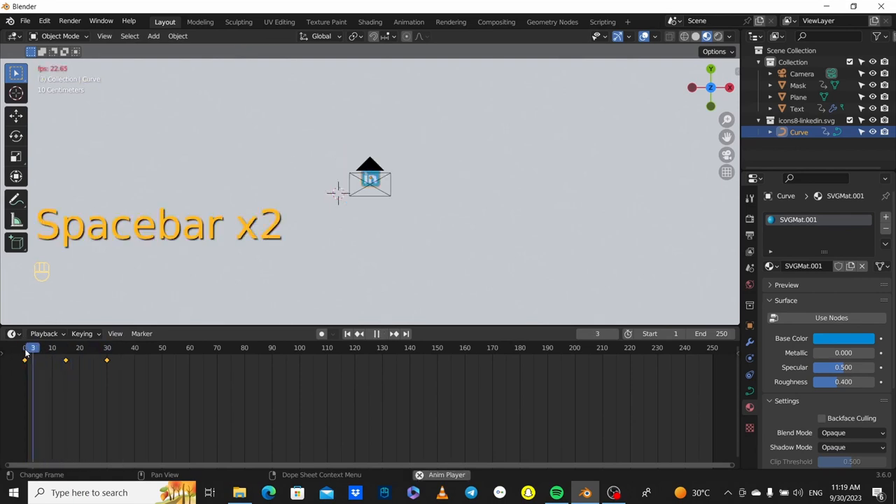
{"action": "key", "text": "space"}
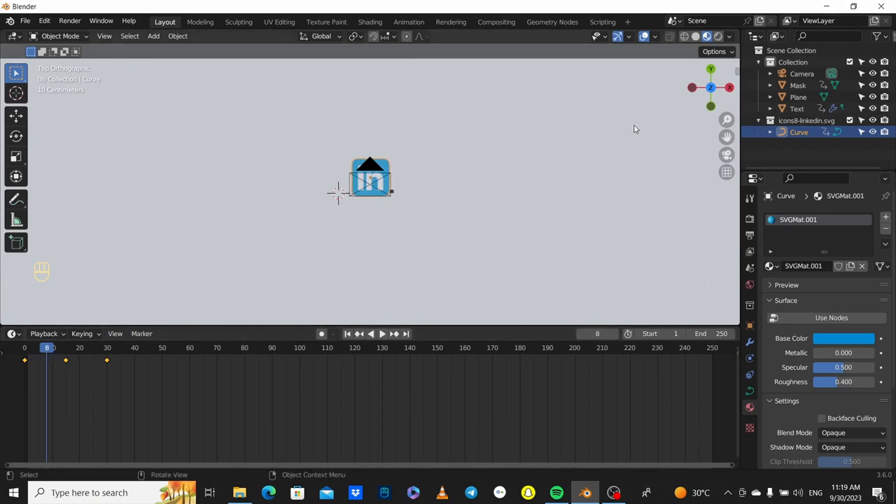
Select the "Linked" text and shift its two keyframes to frames 30 and 60.
{"action": "left_click", "coordinate": [797, 109]}
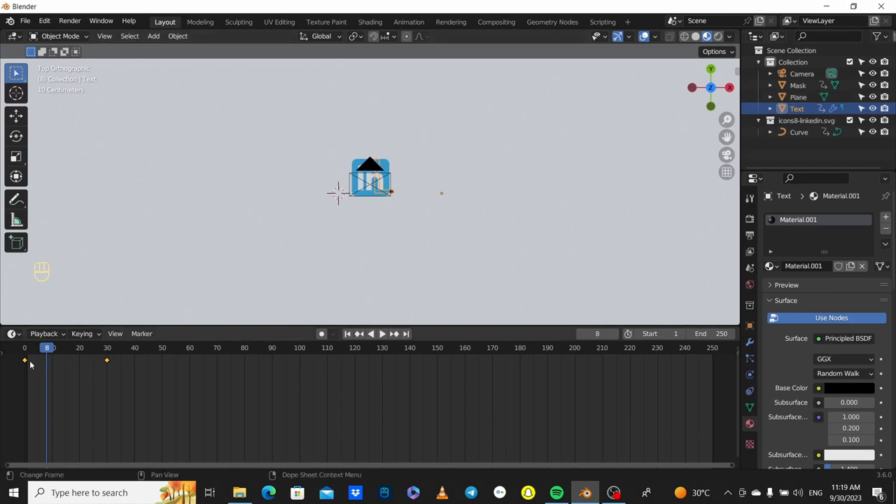
{"action": "left_click_drag", "start_coordinate": [26, 361], "coordinate": [34, 356]}
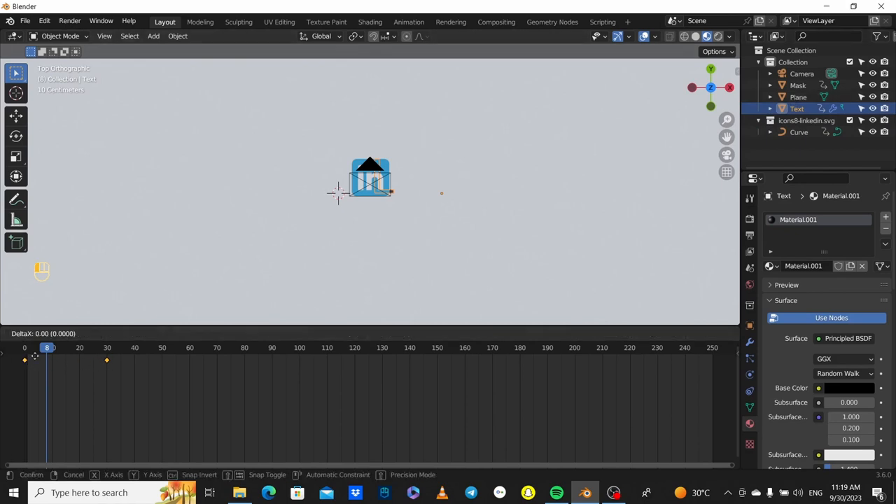
{"action": "left_click_drag", "start_coordinate": [109, 359], "coordinate": [110, 360]}
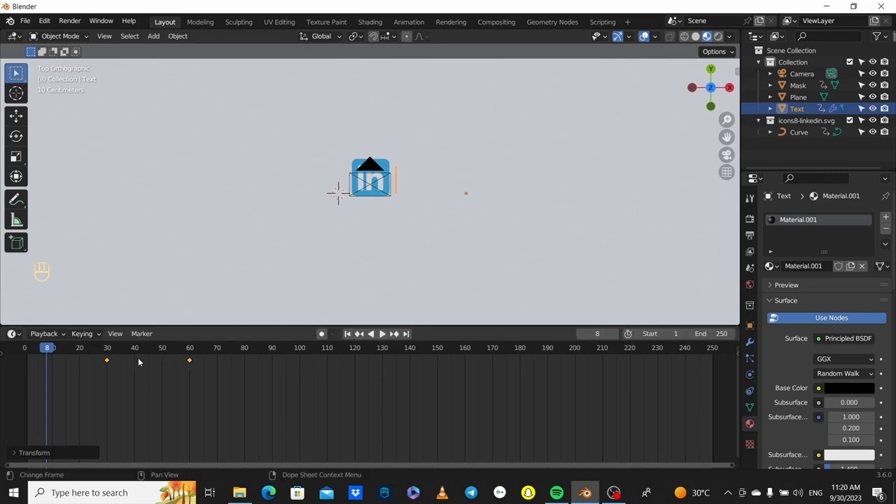
Delete the "Linked" text's keyframe at frame 60.
{"action": "mouse_move", "coordinate": [189, 362]}
{"action": "left_mouse_down"}
{"action": "mouse_move", "coordinate": [157, 359]}
{"action": "mouse_move", "coordinate": [189, 360]}
{"action": "left_mouse_up"}
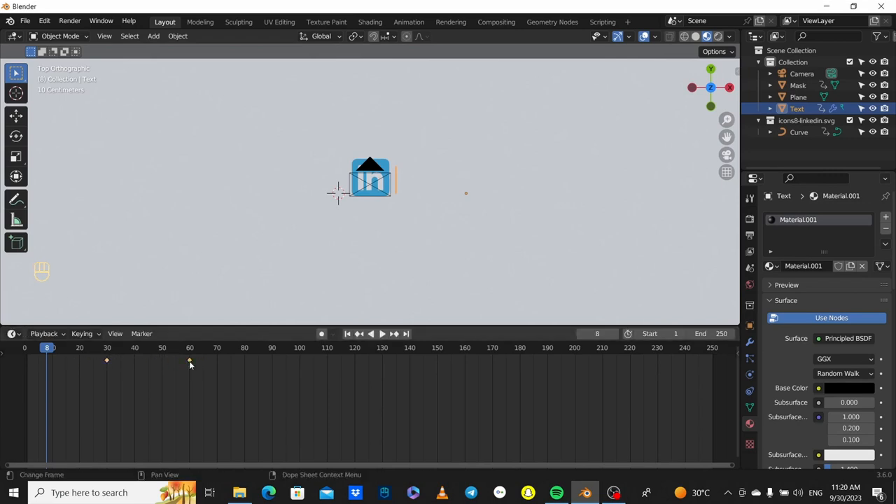
{"action": "key", "text": "x"}
{"action": "left_click", "coordinate": [189, 361]}
At frame 35, move the "Linked" text along negative X until the "d" sits beside the badge, and insert a Location keyframe.
{"action": "left_click_drag", "start_coordinate": [108, 349], "coordinate": [110, 349]}
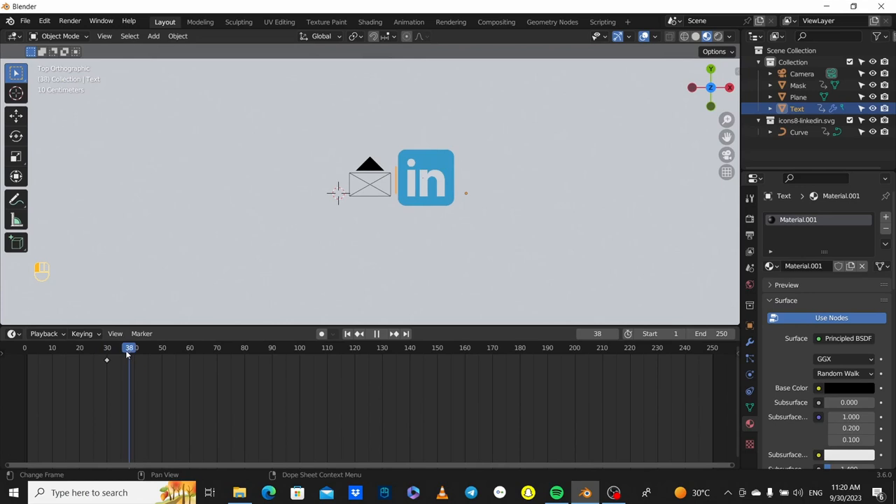
{"action": "left_click_drag", "start_coordinate": [122, 355], "coordinate": [122, 355]}
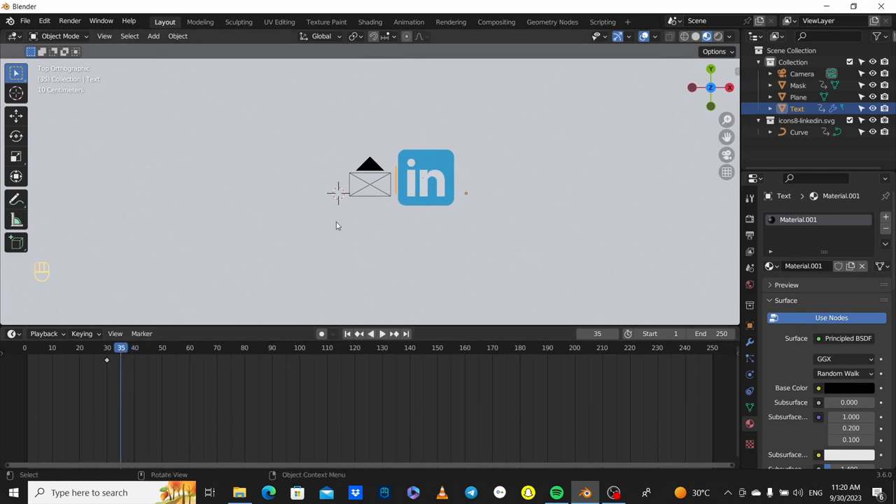
{"action": "key", "text": "g"}
{"action": "key", "text": "x"}
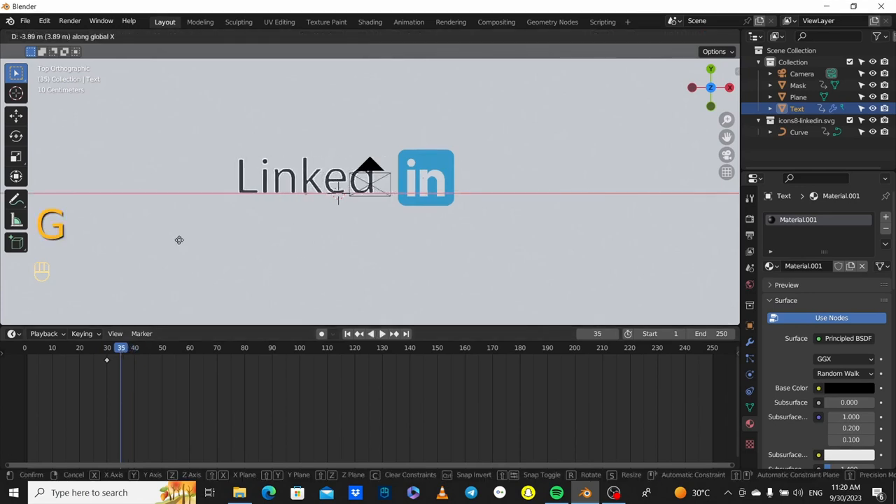
{"action": "left_click", "coordinate": [199, 243]}
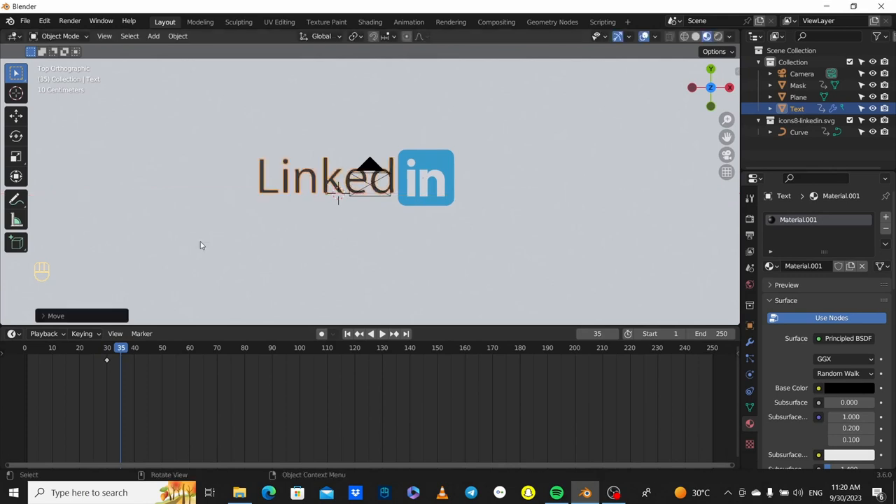
{"action": "key", "text": "i"}
{"action": "left_click", "coordinate": [361, 200]}
Play the animation from the early frames and shift the text's end keyframe to frame 49.
{"action": "left_click", "coordinate": [40, 350]}
{"action": "key", "text": "space"}
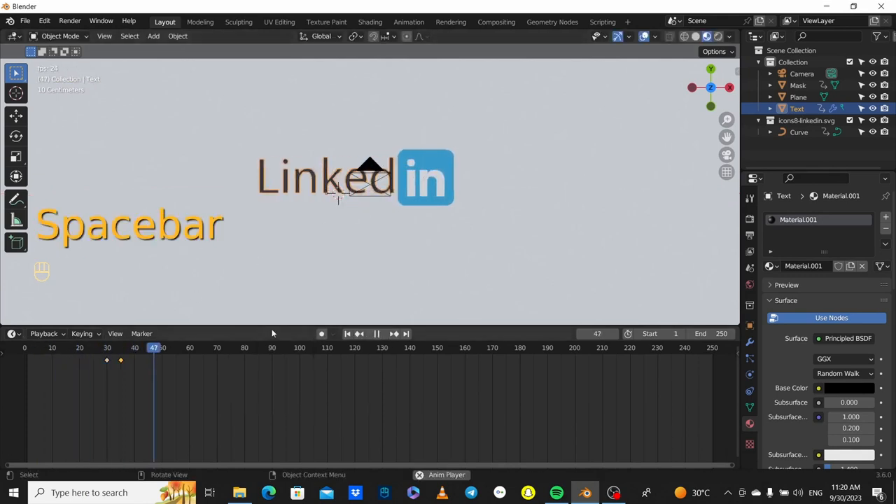
{"action": "key", "text": "space"}
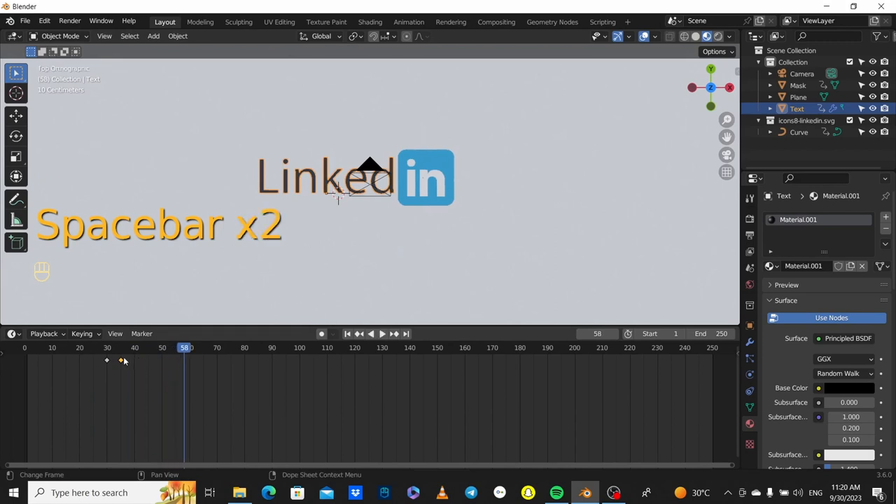
{"action": "key", "text": "g"}
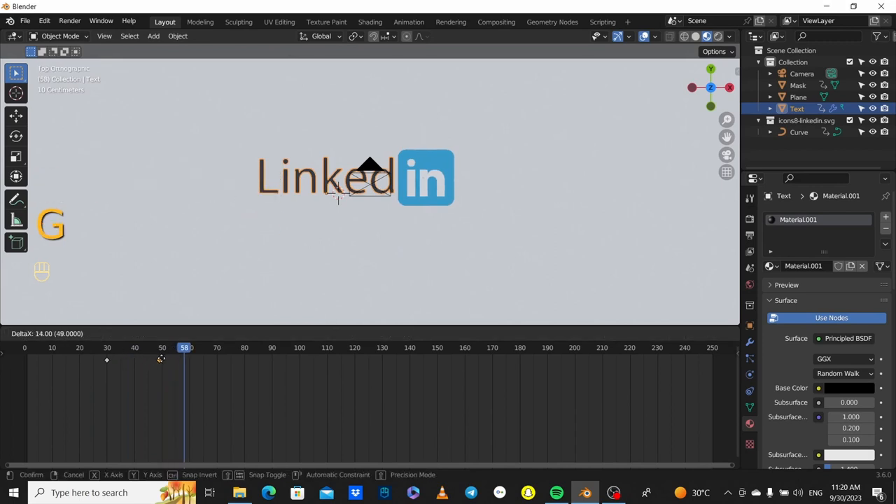
{"action": "left_click", "coordinate": [161, 359]}
Replay the start of the text's movement and shift the text's first keyframe to frame 25.
{"action": "key", "text": "space"}
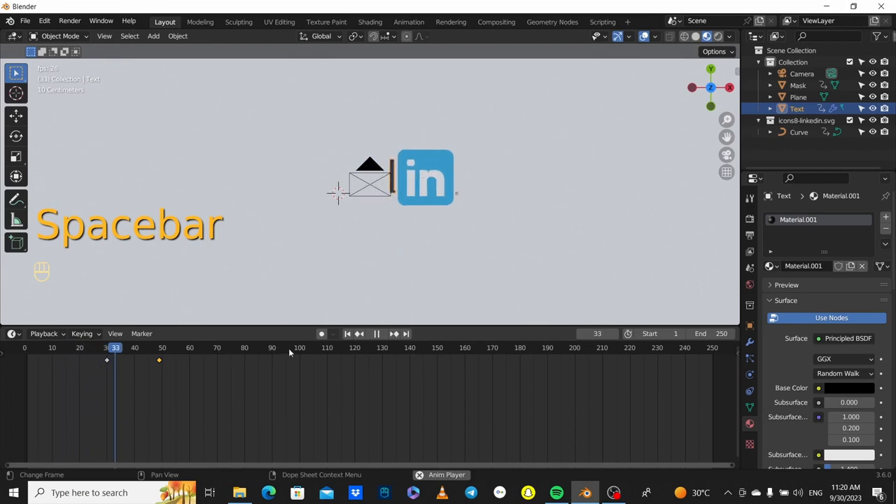
{"action": "left_click", "coordinate": [107, 352]}
{"action": "left_click", "coordinate": [84, 350]}
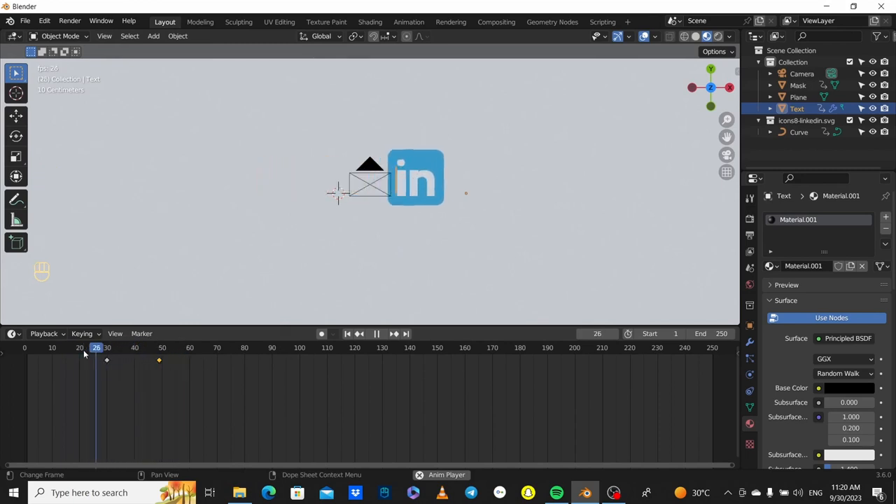
{"action": "key", "text": "space"}
{"action": "key", "text": "space"}
{"action": "key", "text": "space"}
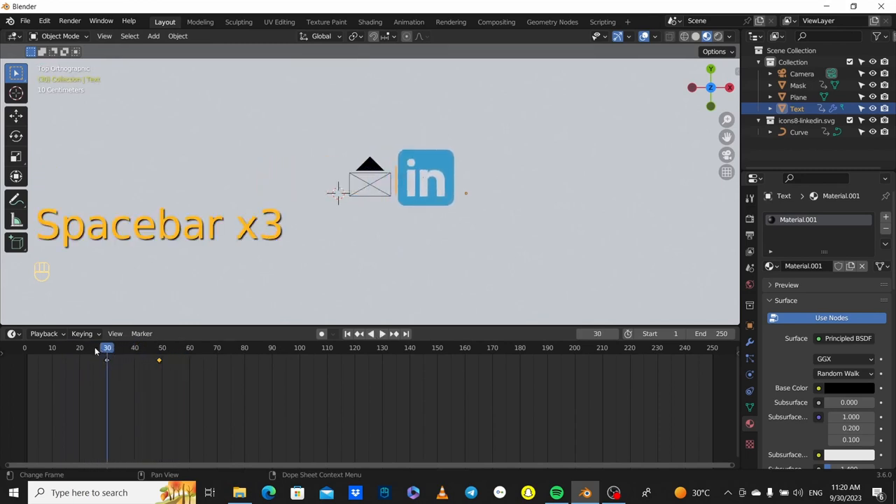
{"action": "left_click", "coordinate": [95, 348]}
{"action": "key", "text": "g"}
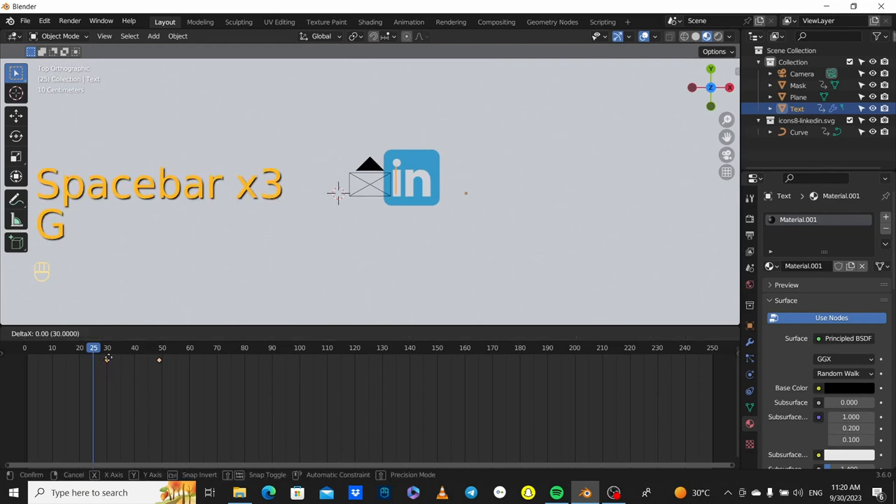
{"action": "left_click", "coordinate": [94, 357]}
Play the animation briefly and move the text's first keyframe earlier, to frame 15.
{"action": "key", "text": "space"}
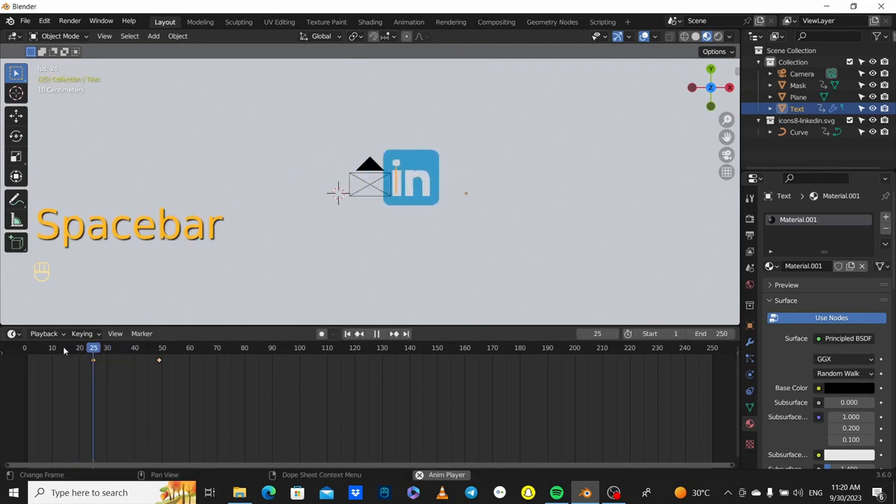
{"action": "key", "text": "space"}
{"action": "key", "text": "g"}
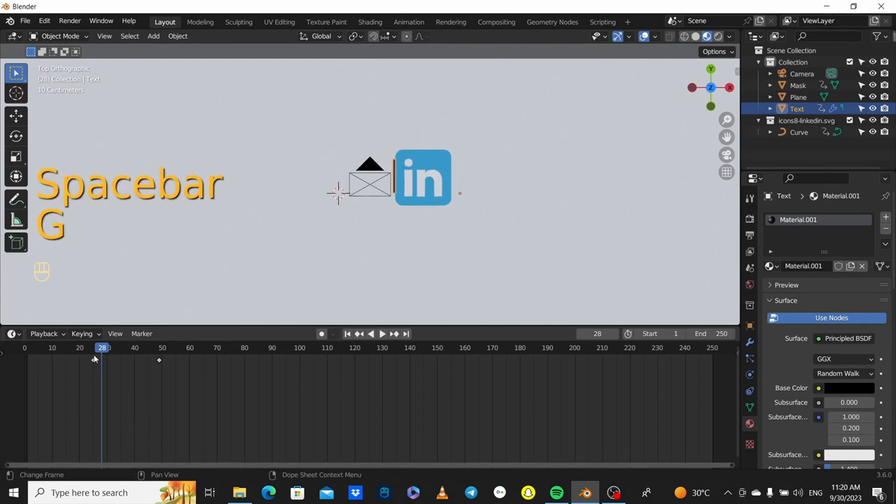
{"action": "key", "text": "g"}
{"action": "left_click", "coordinate": [65, 361]}
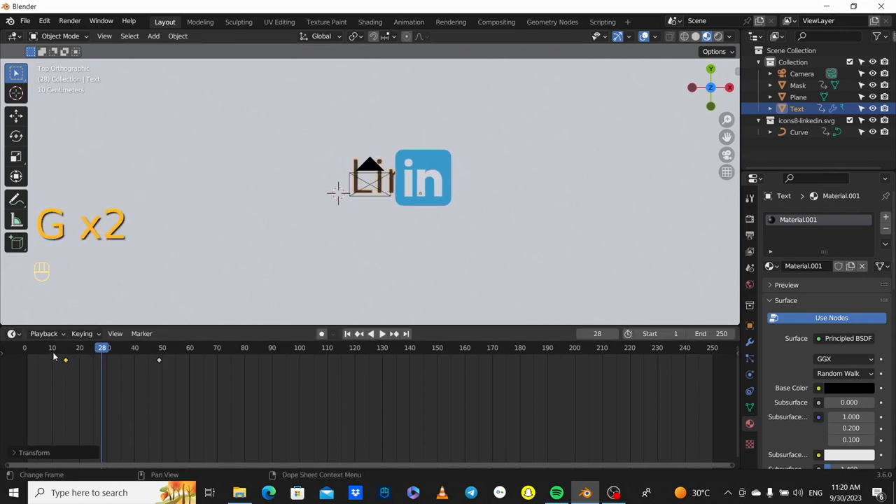
Play the animation once more and shift the text's first keyframe to frame 3.
{"action": "key", "text": "space"}
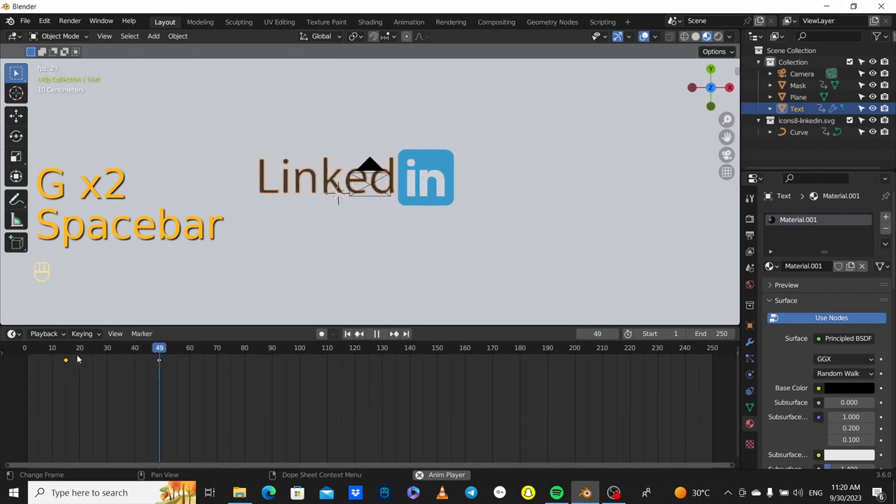
{"action": "key", "text": "space"}
{"action": "key", "text": "g"}
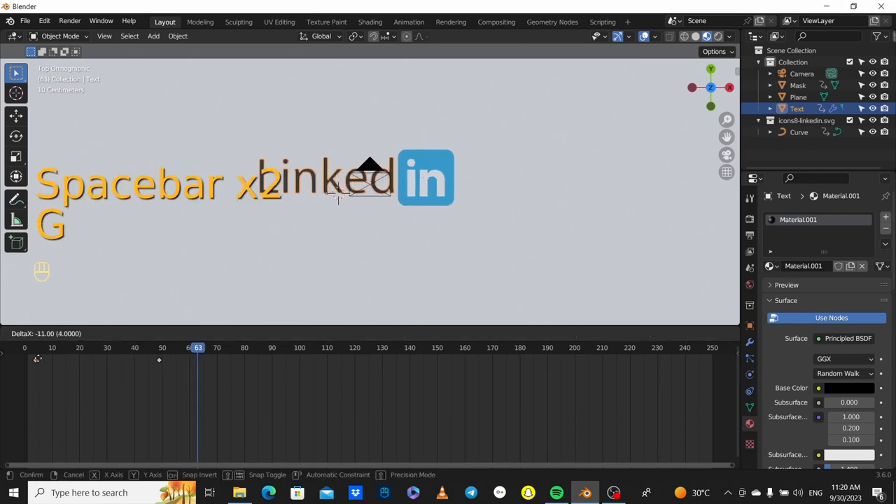
{"action": "left_click", "coordinate": [32, 358]}
Replay the animation from its first frames to compare the text's movement with the sliding badge.
{"action": "left_click", "coordinate": [25, 351]}
{"action": "key", "text": "space"}
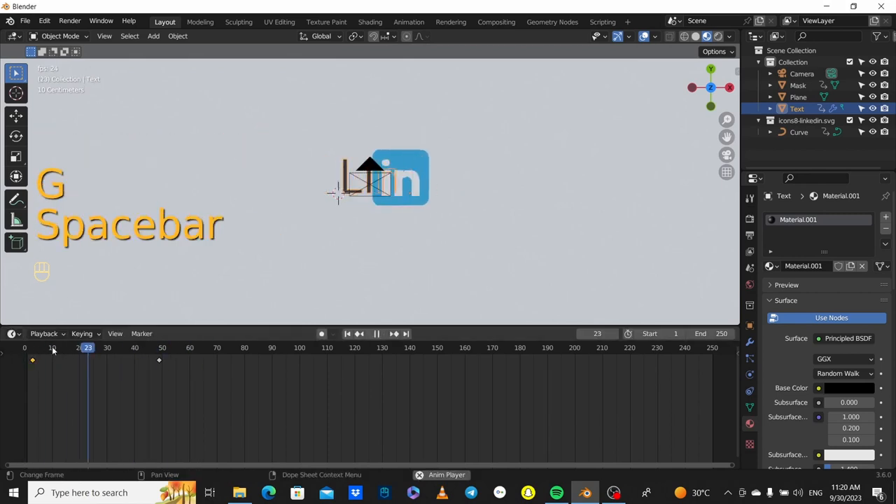
{"action": "key", "text": "space"}
{"action": "left_click", "coordinate": [32, 352]}
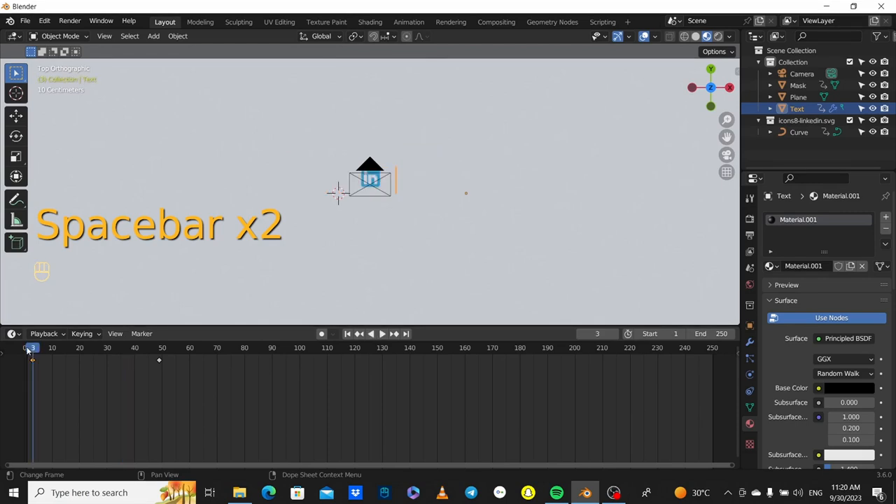
{"action": "key", "text": "space"}
{"action": "key", "text": "space"}
{"action": "key", "text": "space"}
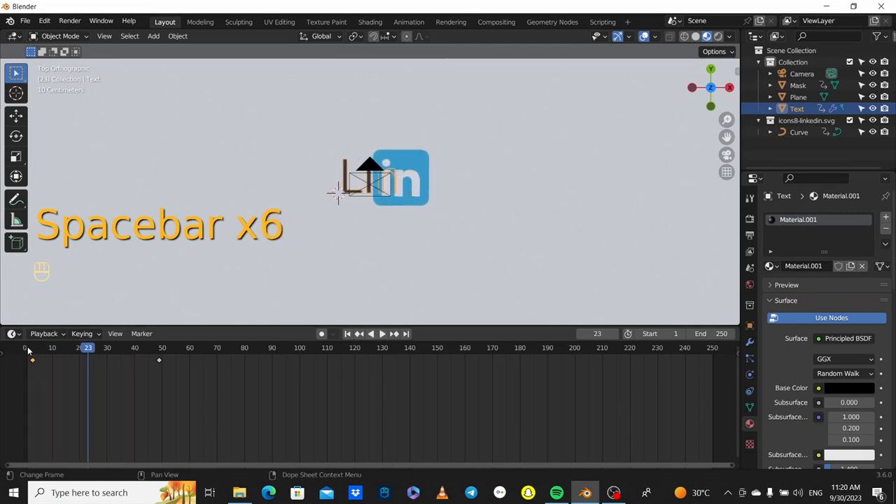
Shift the text's end keyframe to frame 31 and replay the opening frames several times to check the timing.
{"action": "key", "text": "g"}
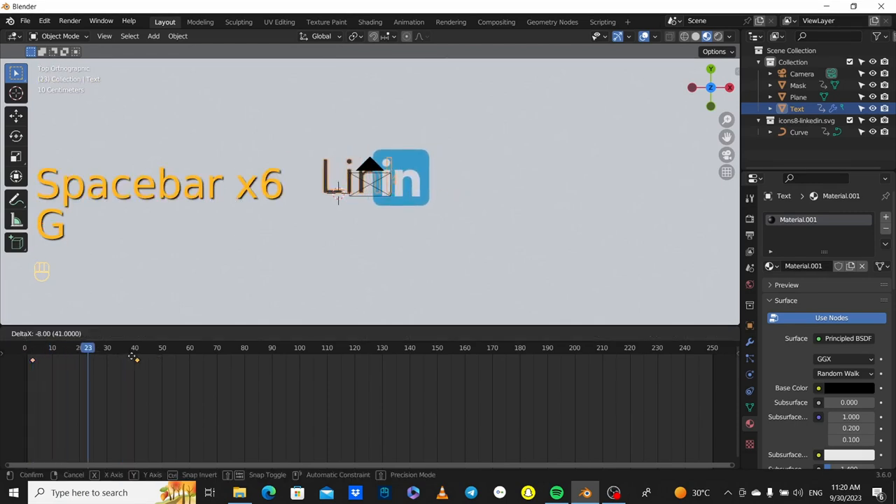
{"action": "left_click", "coordinate": [107, 359]}
{"action": "left_click", "coordinate": [32, 352]}
{"action": "key", "text": "space"}
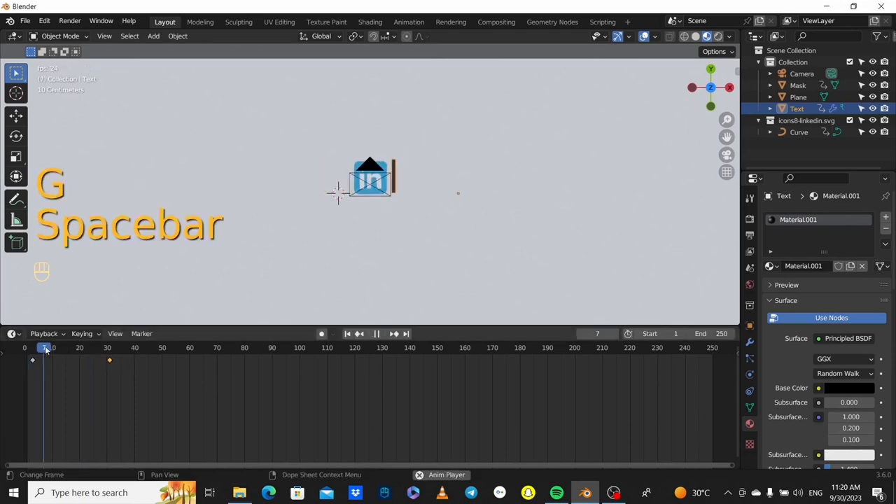
{"action": "left_click", "coordinate": [75, 353]}
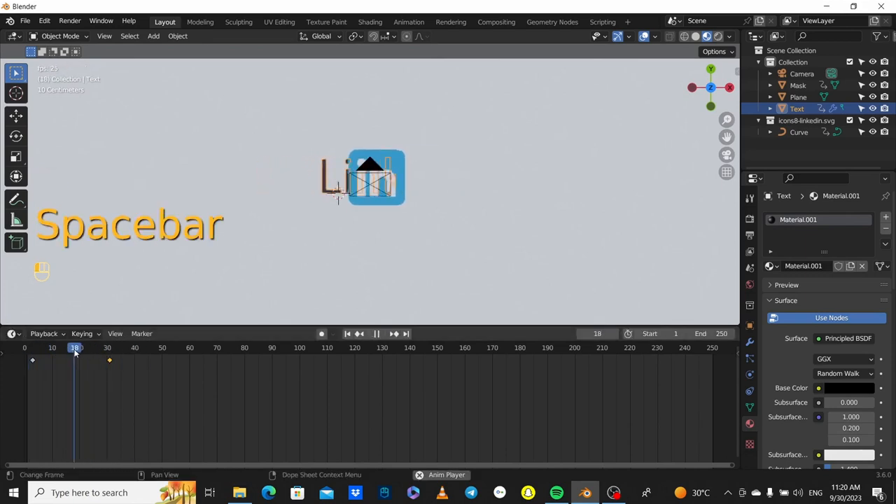
{"action": "left_click", "coordinate": [44, 353]}
{"action": "left_click", "coordinate": [44, 354]}
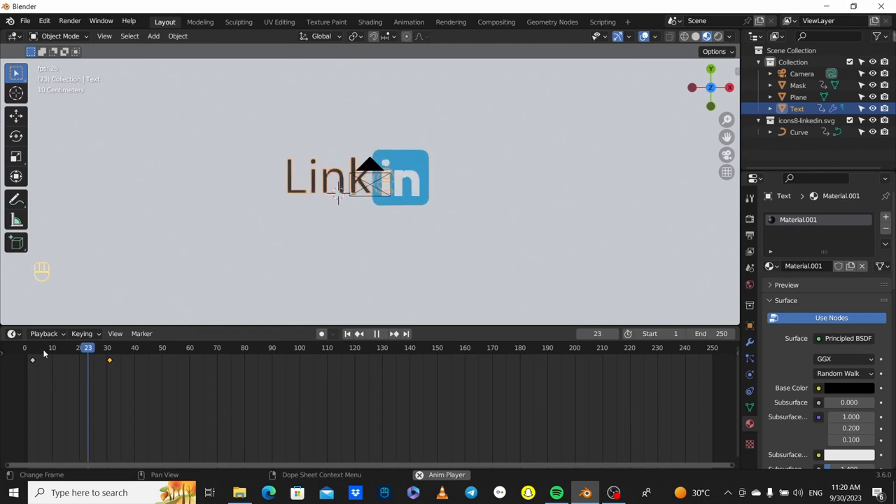
{"action": "left_click", "coordinate": [28, 352]}
{"action": "left_click", "coordinate": [26, 350]}
{"action": "key", "text": "space"}
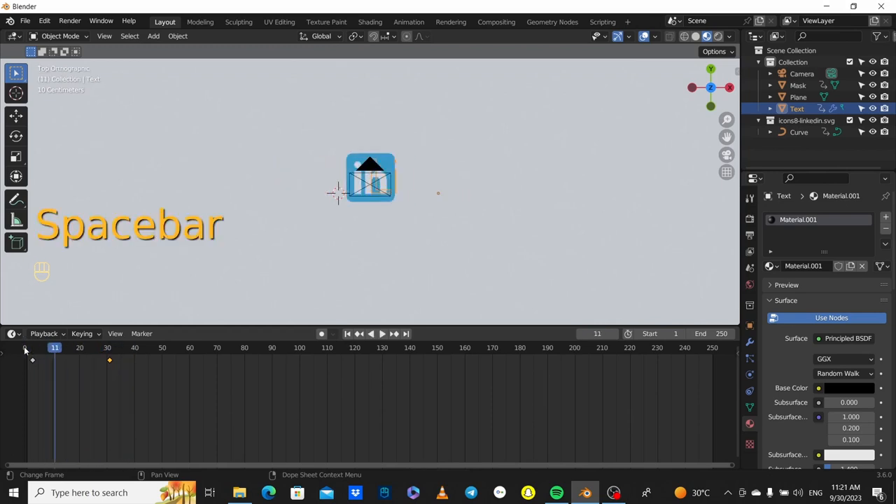
Shift the text's end keyframe to frame 38 and replay the animation from the start.
{"action": "scroll", "coordinate": [215, 289], "scroll_direction": "down", "scroll_amount": 4}
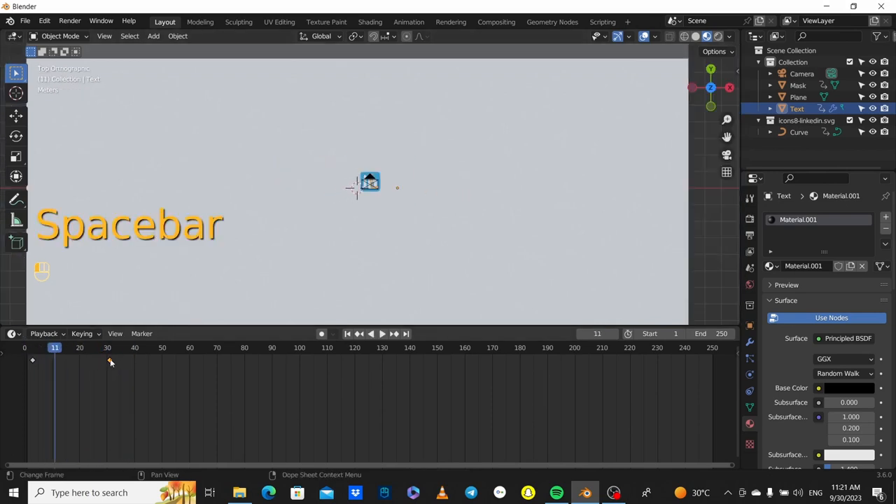
{"action": "key", "text": "g"}
{"action": "left_click", "coordinate": [130, 361]}
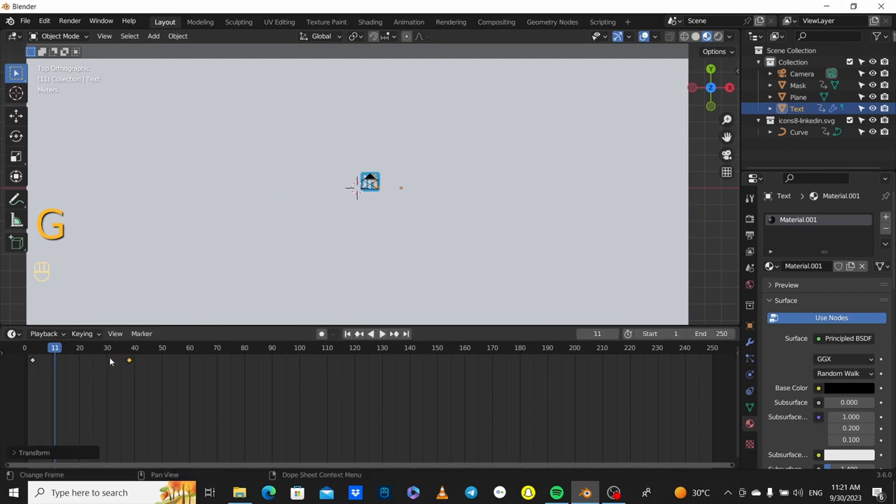
{"action": "left_click", "coordinate": [28, 350]}
{"action": "key", "text": "space"}
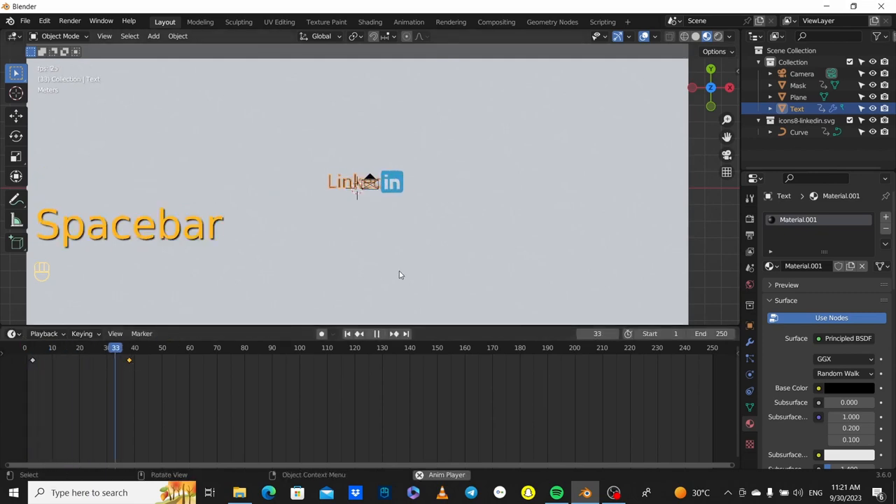
{"action": "key", "text": "space"}
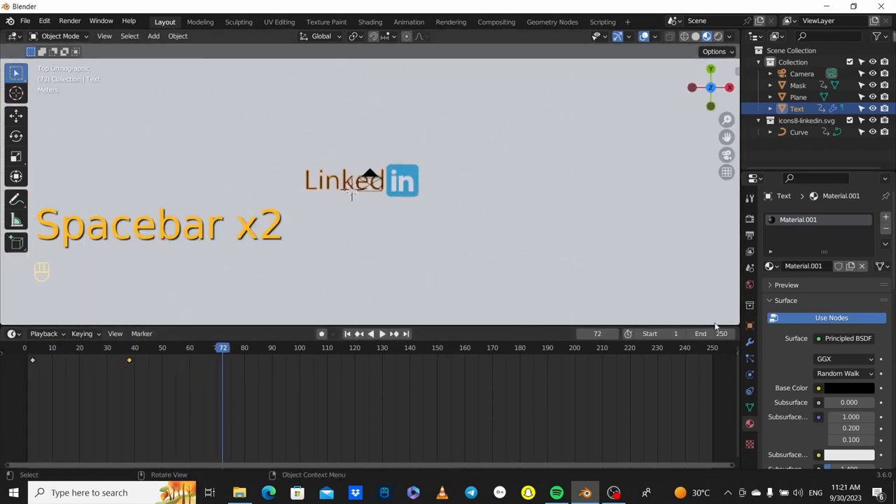
Set the animation's end frame to 50 and play the shortened loop.
{"action": "left_click", "coordinate": [700, 333]}
{"action": "key", "text": "Return"}
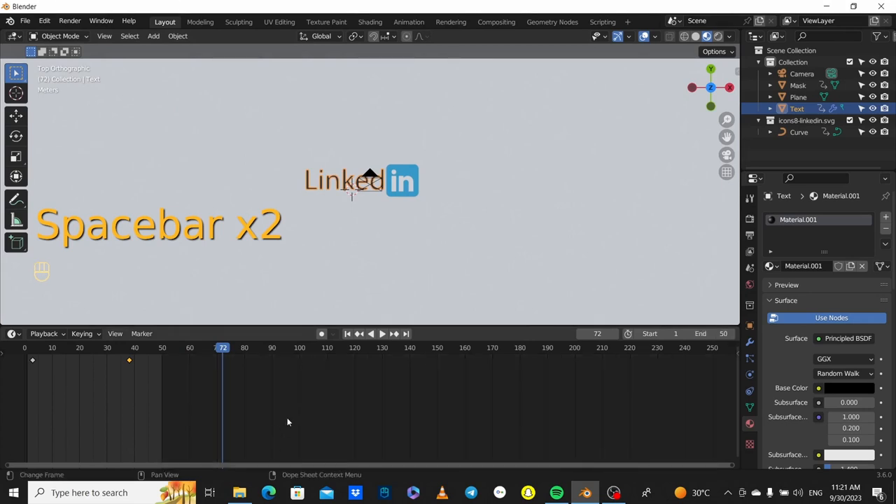
{"action": "key", "text": "space"}
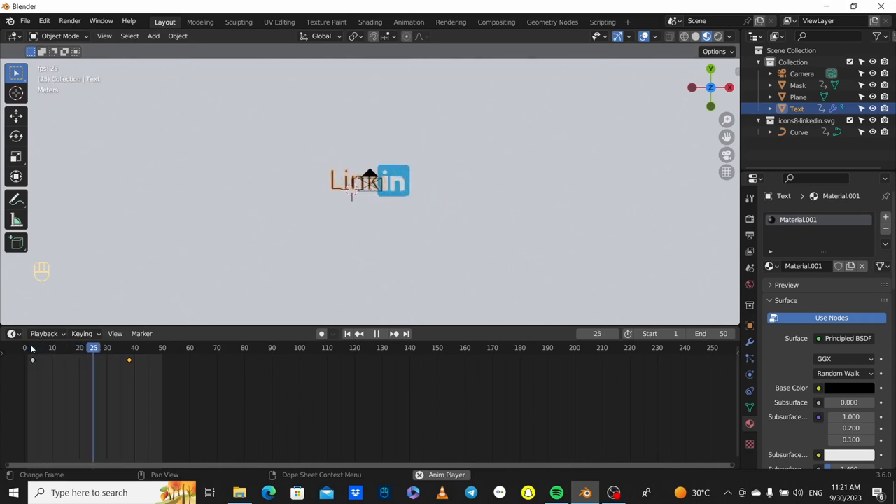
Switch to the camera view and play the animation to check the text beside the growing badge.
{"action": "left_click", "coordinate": [279, 268]}
{"action": "key", "text": "KP_0"}
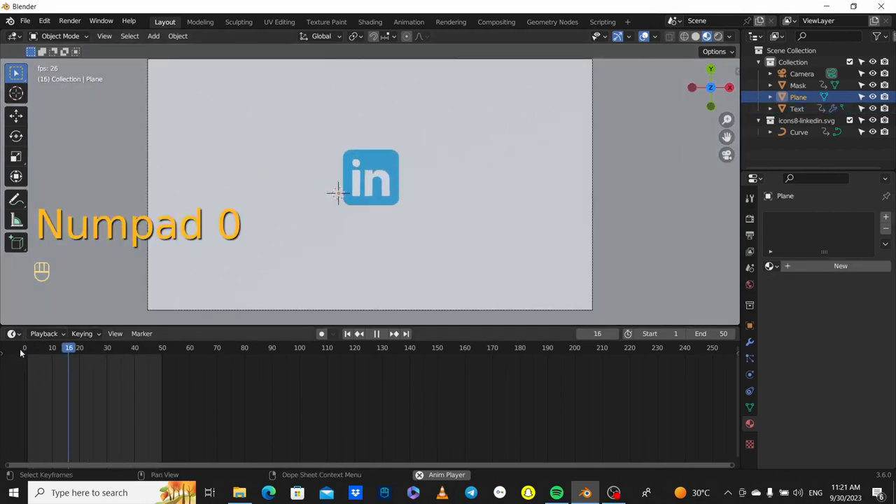
{"action": "key", "text": "space"}
{"action": "key", "text": "space"}
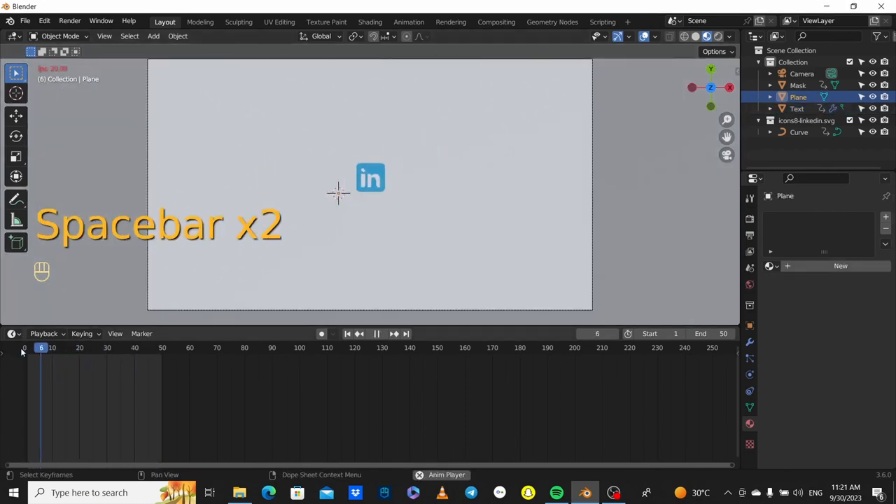
{"action": "key", "text": "space"}
At frame 8, select the Mask and move it so it hides the text sliver beside the badge.
{"action": "left_click", "coordinate": [798, 85]}
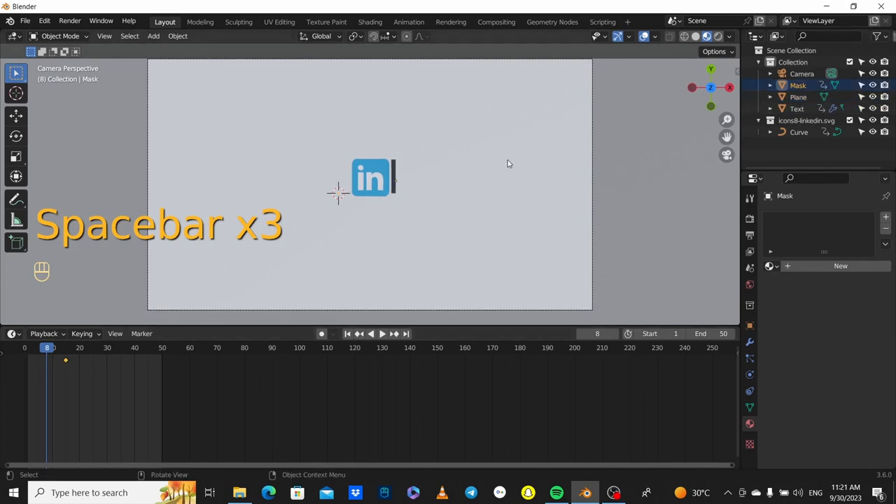
{"action": "key", "text": "g"}
{"action": "left_click", "coordinate": [403, 195]}
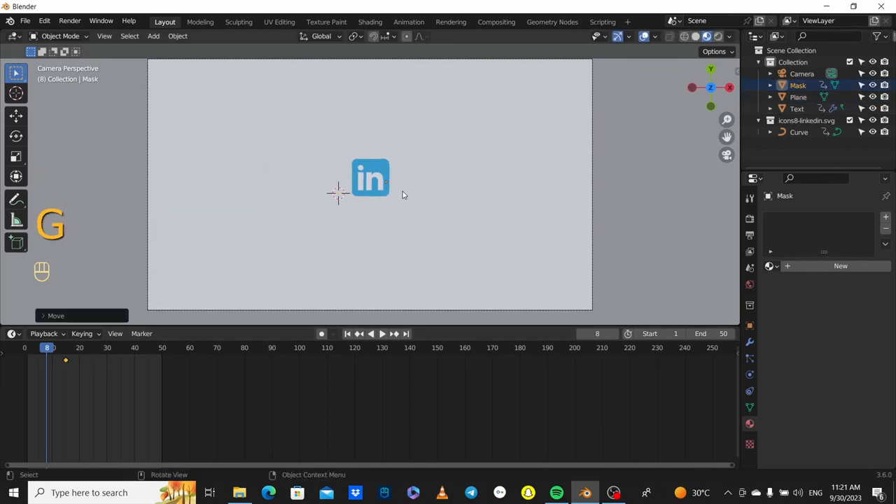
Keyframe the Mask's adjusted position at frame 8 and replay the animation from the start.
{"action": "key", "text": "i"}
{"action": "left_click", "coordinate": [371, 216]}
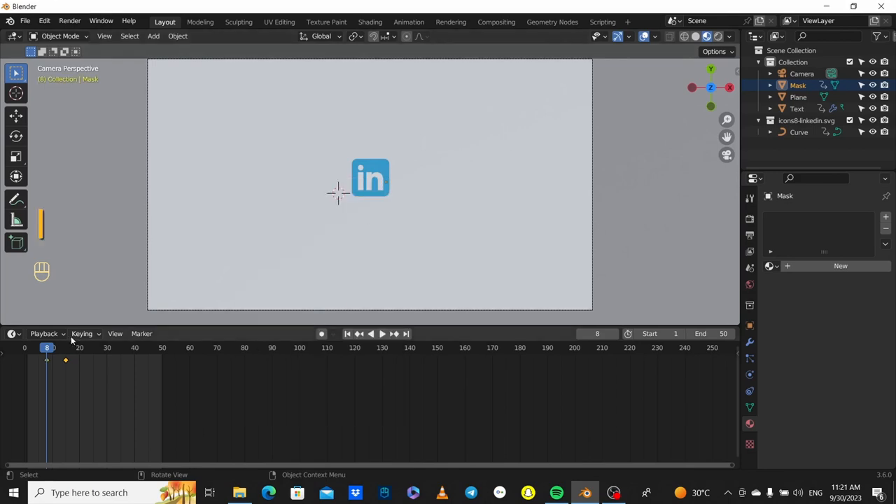
{"action": "left_click", "coordinate": [25, 348]}
{"action": "key", "text": "space"}
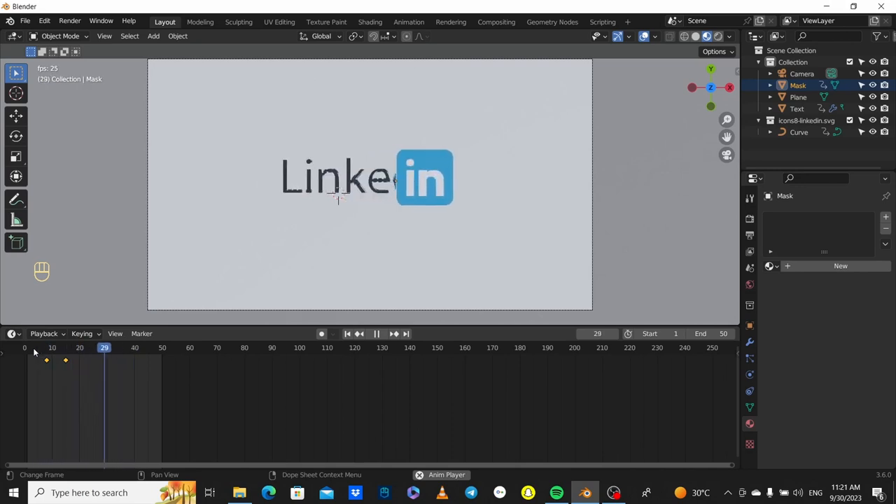
{"action": "scroll", "coordinate": [400, 248], "scroll_direction": "down", "scroll_amount": 4}
{"action": "scroll", "coordinate": [400, 251], "scroll_direction": "up", "scroll_amount": 4}
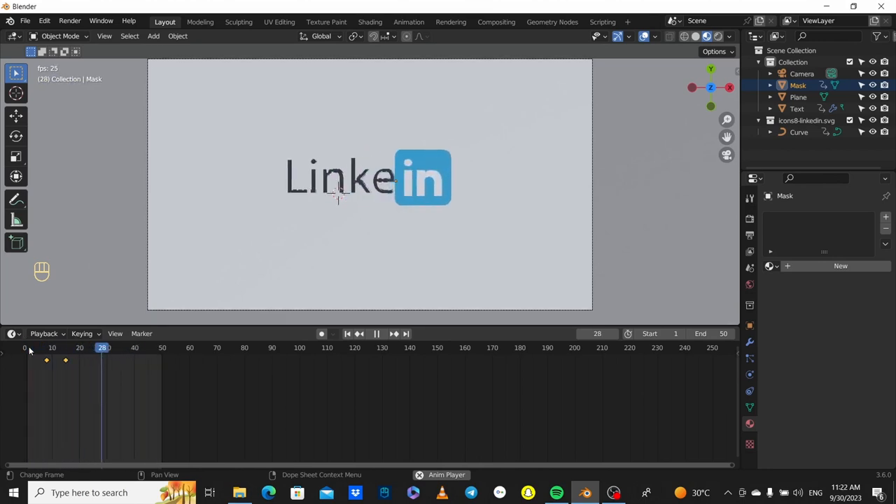
{"action": "key", "text": "space"}
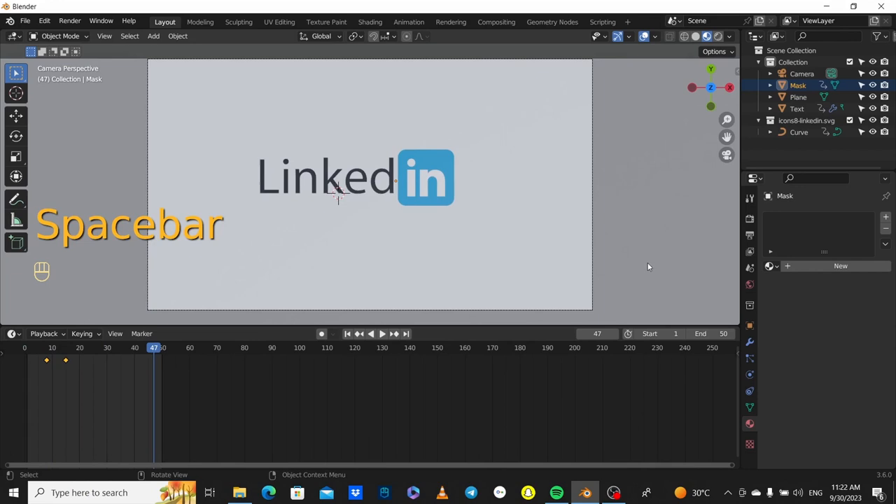
Add a point light to the scene and change its type to Area.
{"action": "key", "text": "shift+a"}
{"action": "mouse_move", "coordinate": [619, 398]}
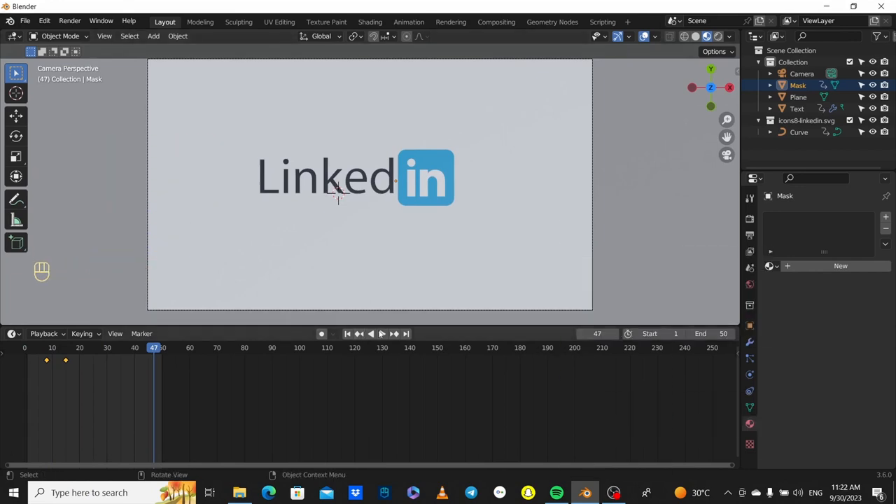
{"action": "key", "text": "shift+a"}
{"action": "key", "text": "Escape"}
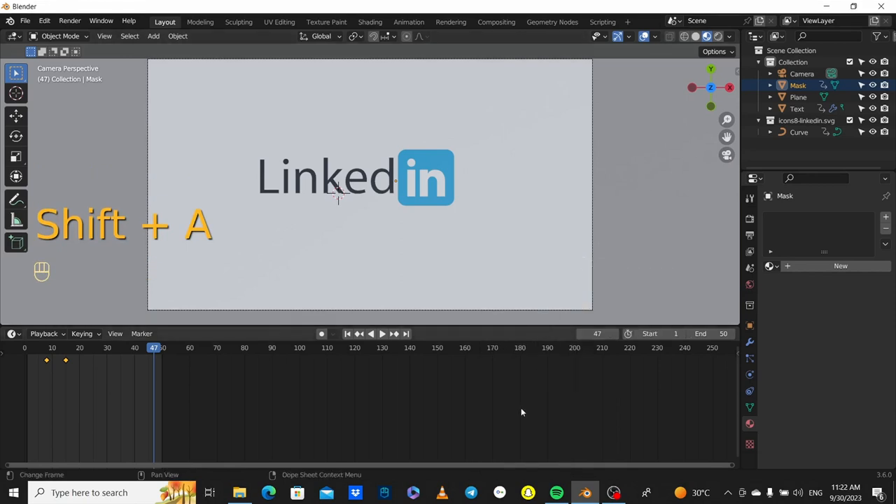
{"action": "key", "text": "shift+a"}
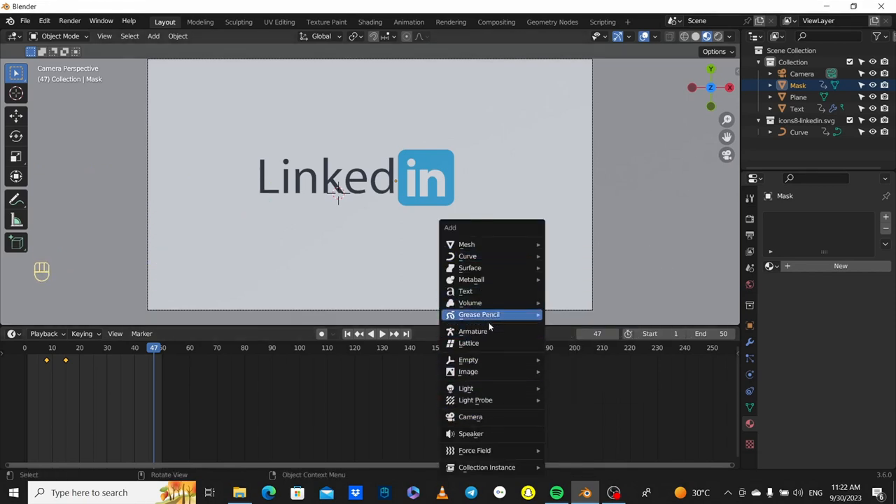
{"action": "mouse_move", "coordinate": [487, 387]}
{"action": "left_click", "coordinate": [548, 386]}
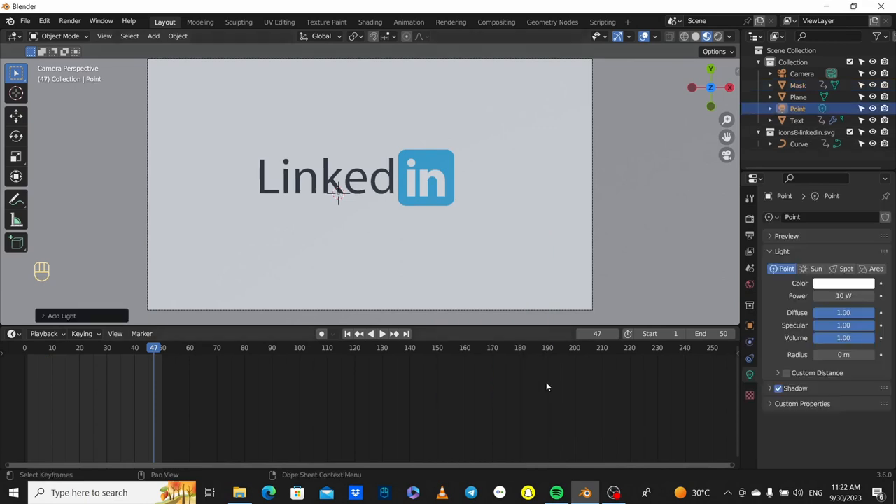
{"action": "left_click", "coordinate": [875, 269]}
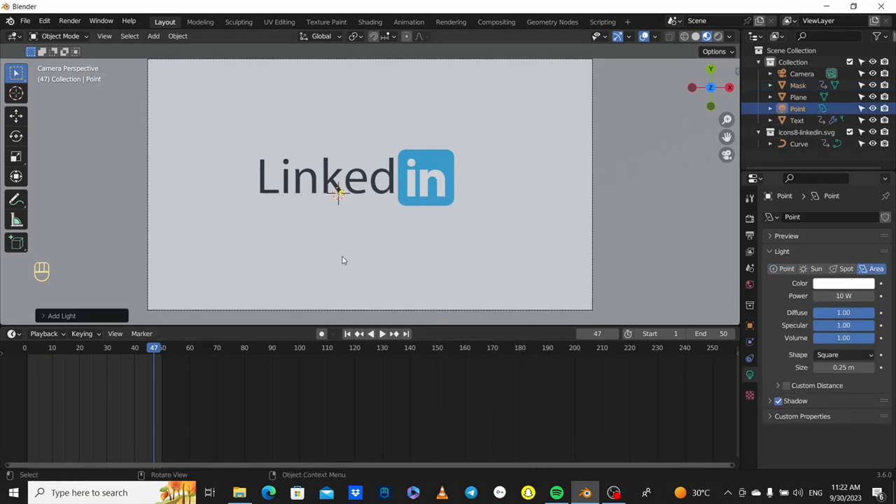
Raise the area light about 3 m above the logo along Z and enlarge it to 1.4 m.
{"action": "middle_click_drag", "start_coordinate": [342, 260], "coordinate": [374, 168]}
{"action": "key", "text": "g"}
{"action": "key", "text": "z"}
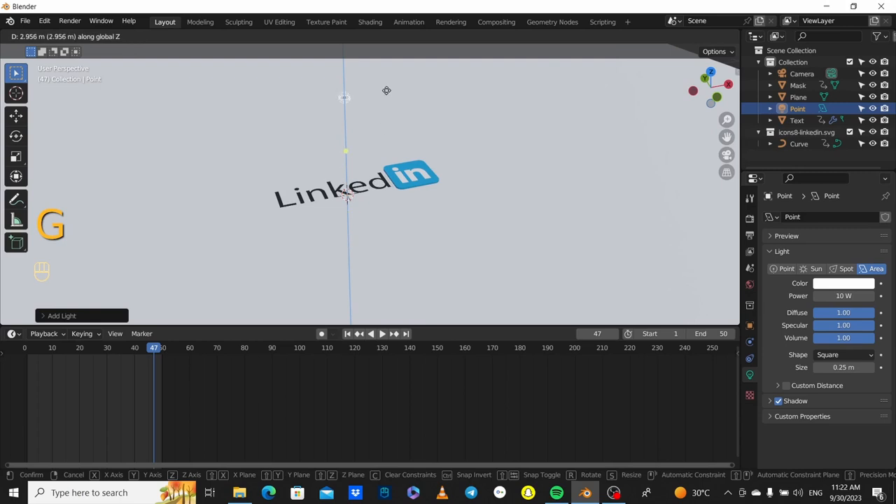
{"action": "left_click", "coordinate": [386, 90]}
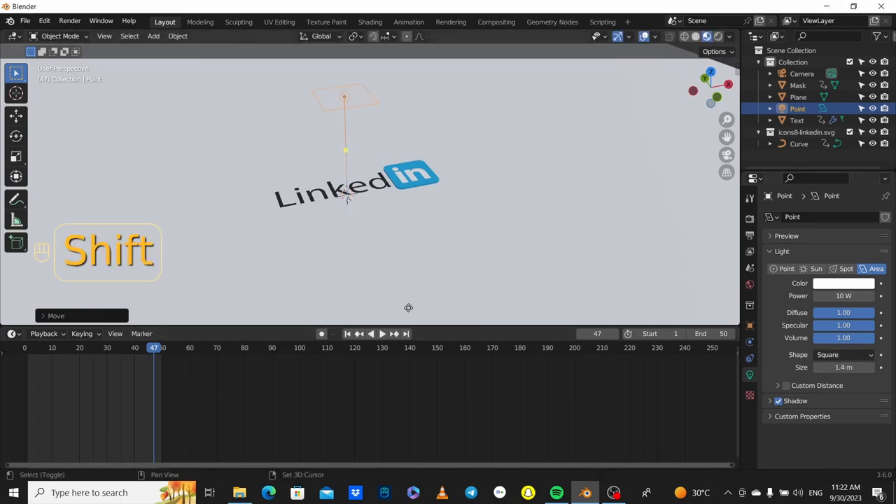
Duplicate the area light, place the copy above and beyond the "in" badge, and tilt it toward the logo.
{"action": "key", "text": "shift+d"}
{"action": "left_click", "coordinate": [493, 292]}
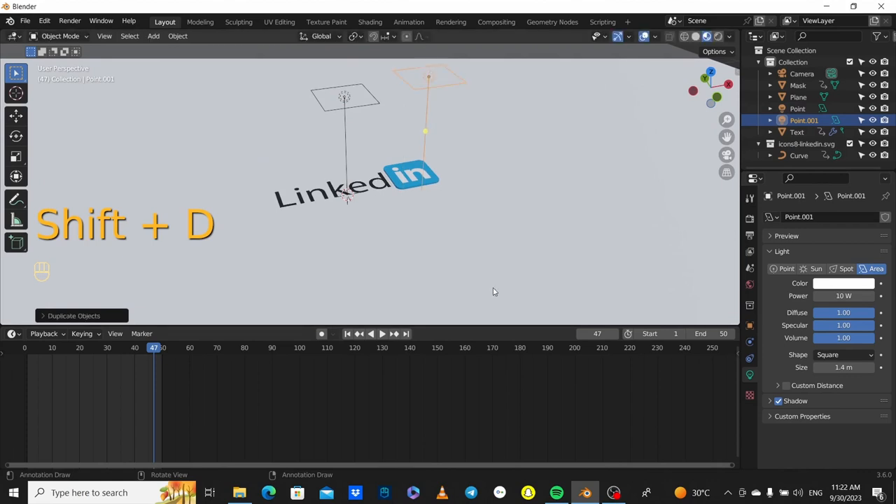
{"action": "key", "text": "g"}
{"action": "left_click", "coordinate": [374, 303]}
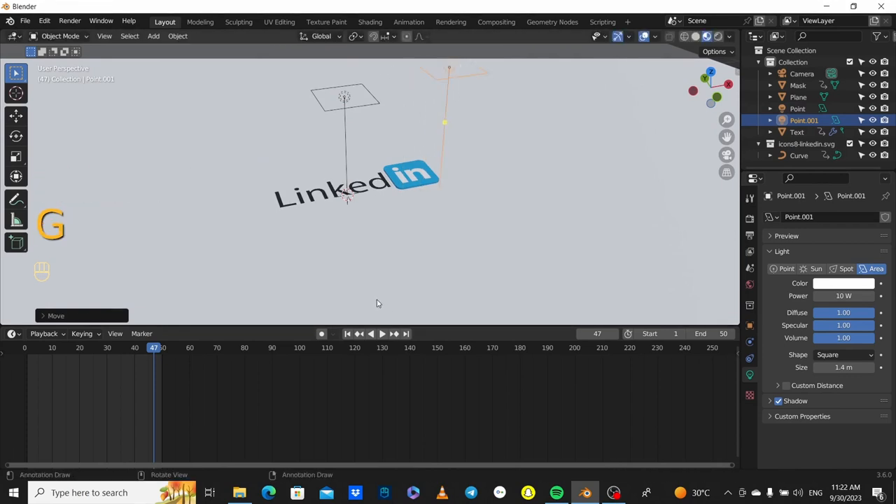
{"action": "key", "text": "r"}
{"action": "key", "text": "r"}
{"action": "left_click", "coordinate": [399, 305]}
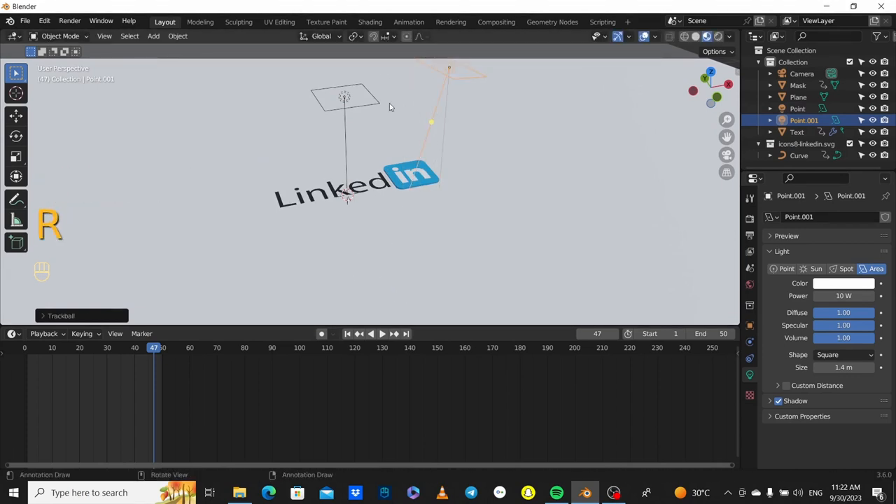
Move the original area light over the start of the "Linked" text and tilt it toward the logo.
{"action": "left_click", "coordinate": [352, 102]}
{"action": "left_click", "coordinate": [340, 102]}
{"action": "key", "text": "g"}
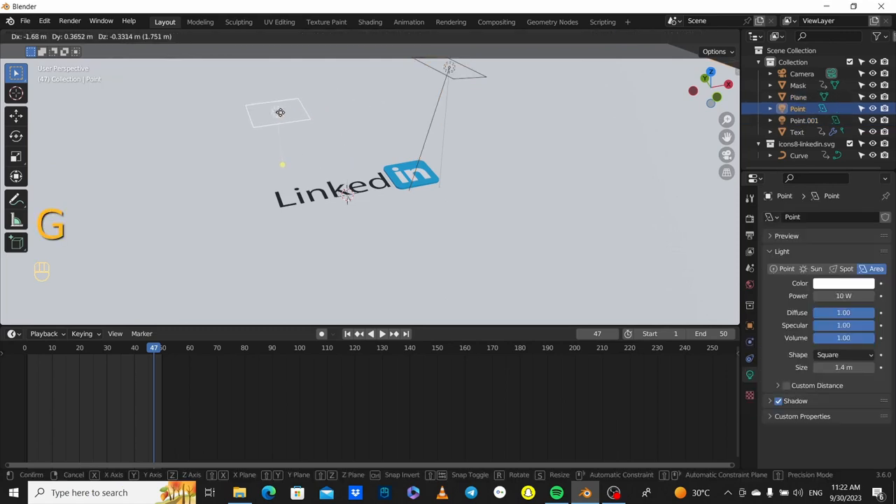
{"action": "left_click", "coordinate": [281, 163]}
{"action": "key", "text": "r"}
{"action": "key", "text": "r"}
{"action": "left_click", "coordinate": [296, 166]}
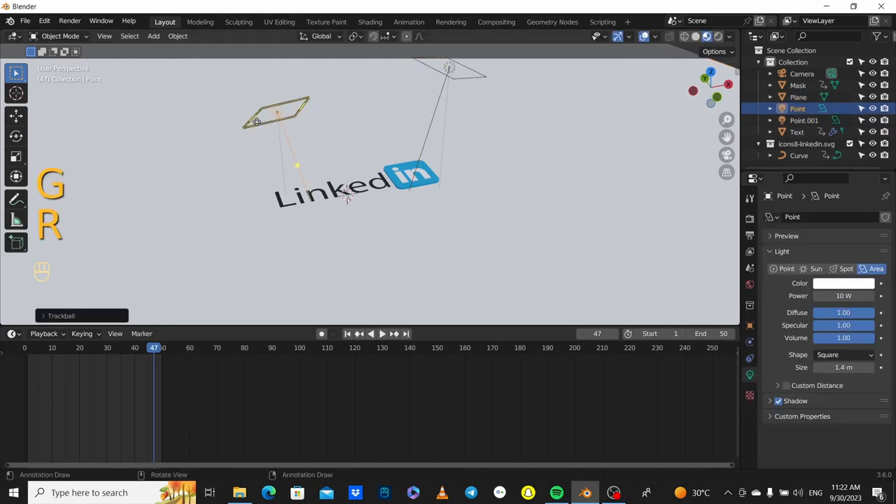
{"action": "middle_click_drag", "start_coordinate": [296, 166], "coordinate": [226, 224]}
Adjust the power of both area lights while viewing the scene from the top.
{"action": "key", "text": "KP_7"}
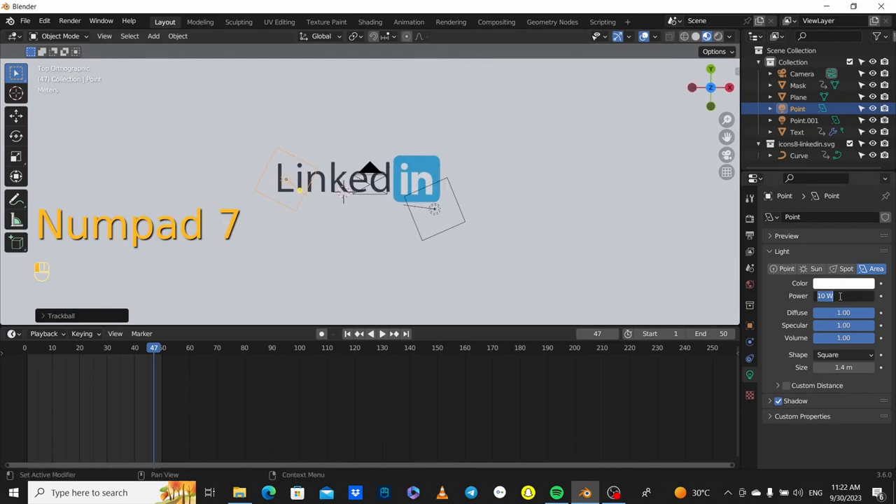
{"action": "key", "text": "Return"}
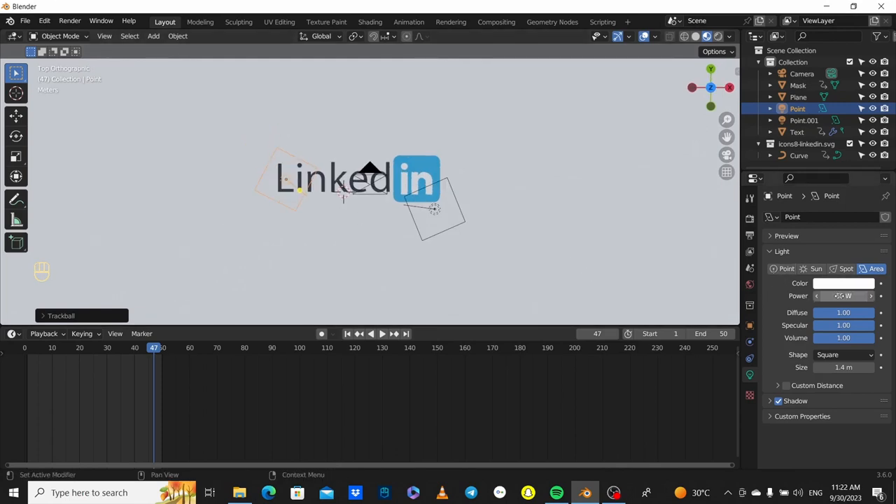
{"action": "left_click", "coordinate": [439, 217]}
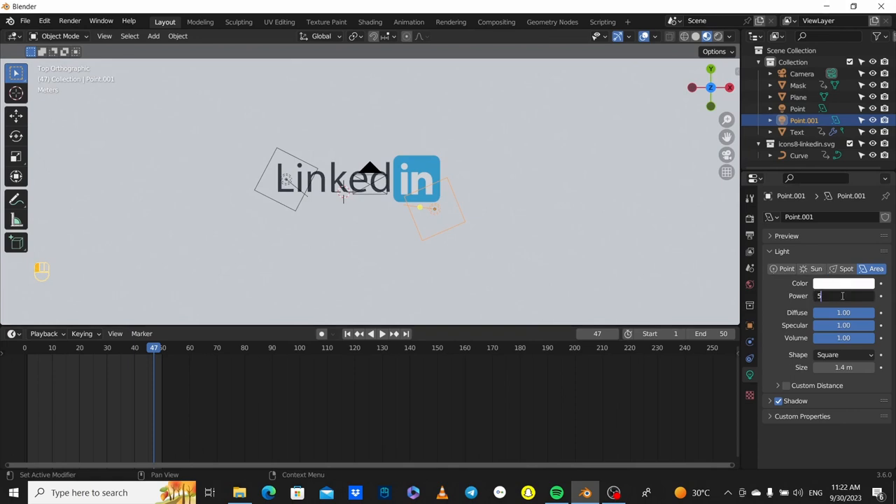
Brighten the world background color to a light gray and open the render settings.
{"action": "left_click", "coordinate": [750, 284]}
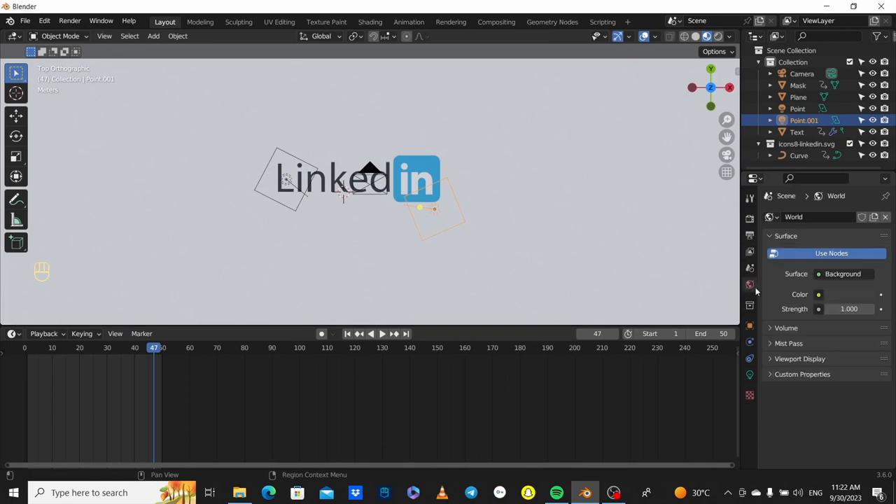
{"action": "left_click", "coordinate": [845, 296]}
{"action": "left_click_drag", "start_coordinate": [866, 196], "coordinate": [866, 140]}
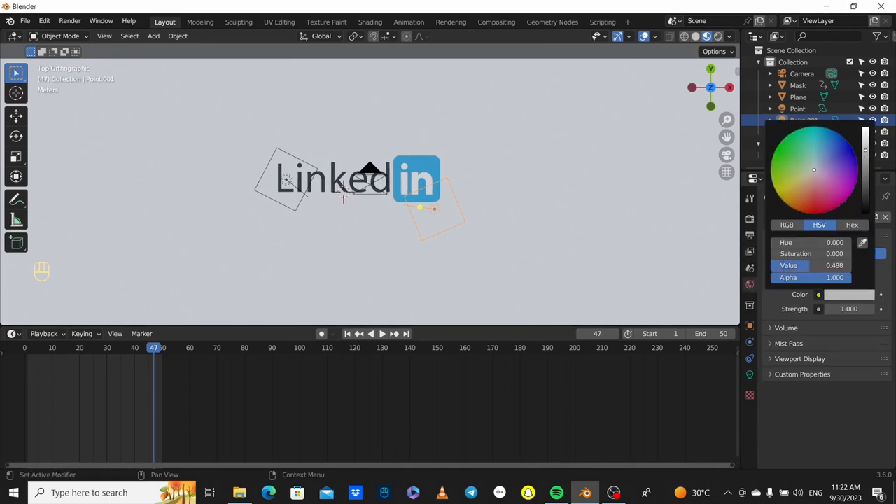
{"action": "left_click", "coordinate": [749, 219]}
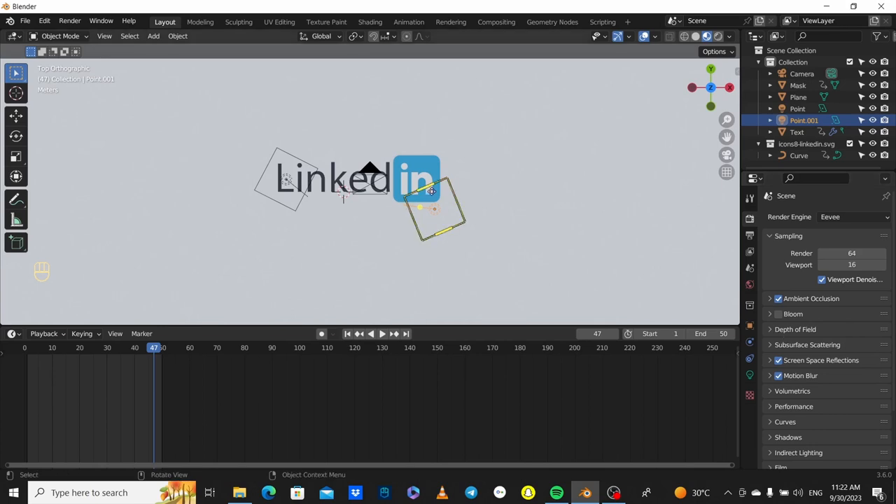
In the camera view, shift both area lights upward so they sit beside the badge and over the start of the text.
{"action": "key", "text": "KP_0"}
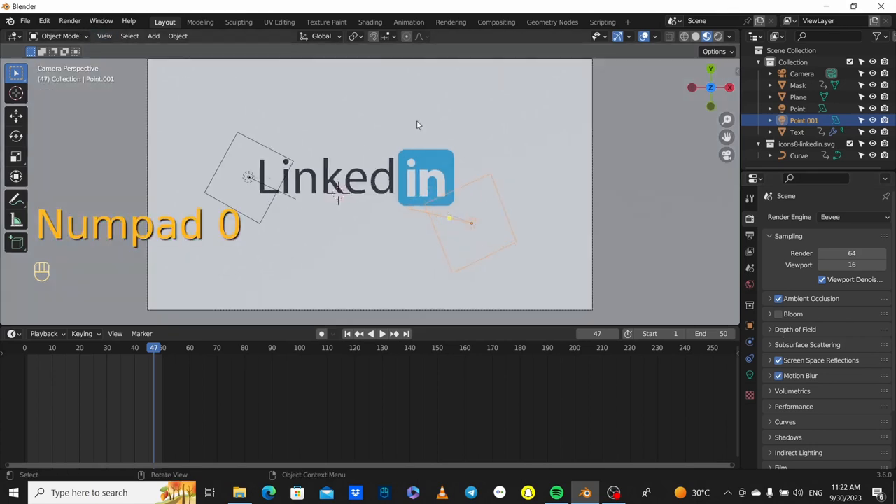
{"action": "key", "text": "g"}
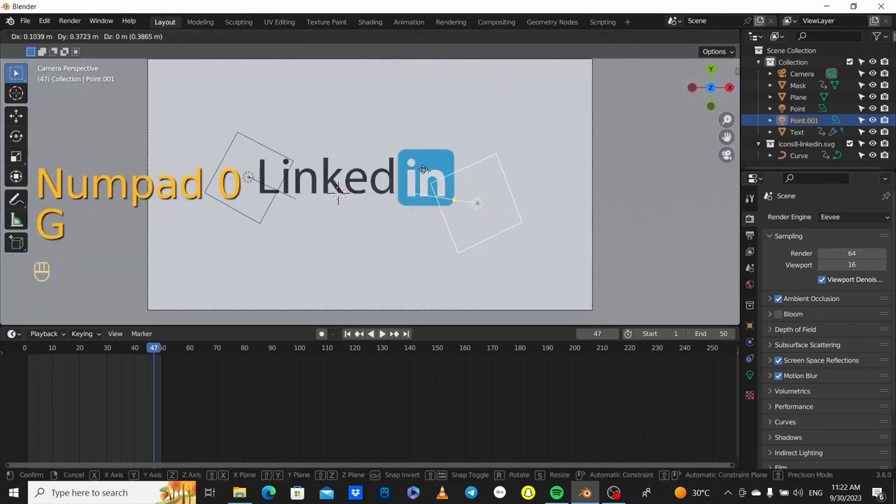
{"action": "left_click", "coordinate": [420, 180]}
{"action": "left_click", "coordinate": [243, 165]}
{"action": "key", "text": "g"}
{"action": "left_click", "coordinate": [220, 138]}
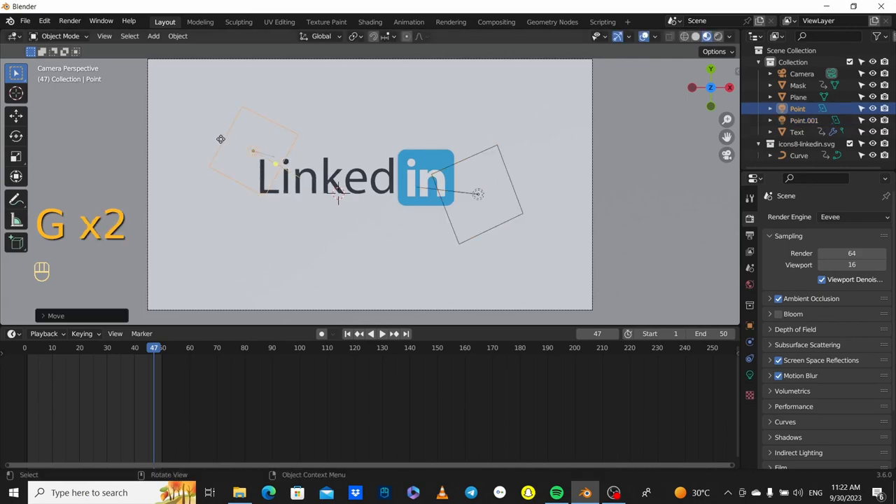
Render a still image of frame 47, inspect the logo's lighting up close, and close the render window.
{"action": "left_click", "coordinate": [70, 20]}
{"action": "left_click", "coordinate": [79, 33]}
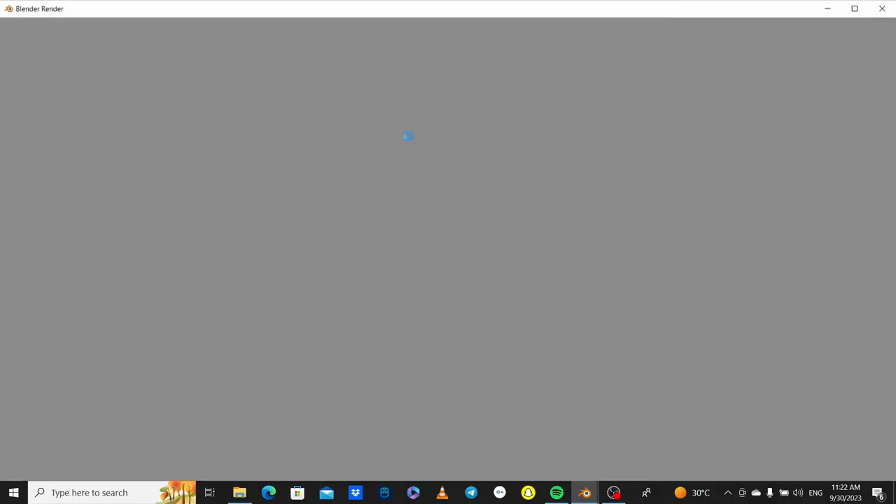
{"action": "scroll", "coordinate": [409, 140], "scroll_direction": "down", "scroll_amount": 2}
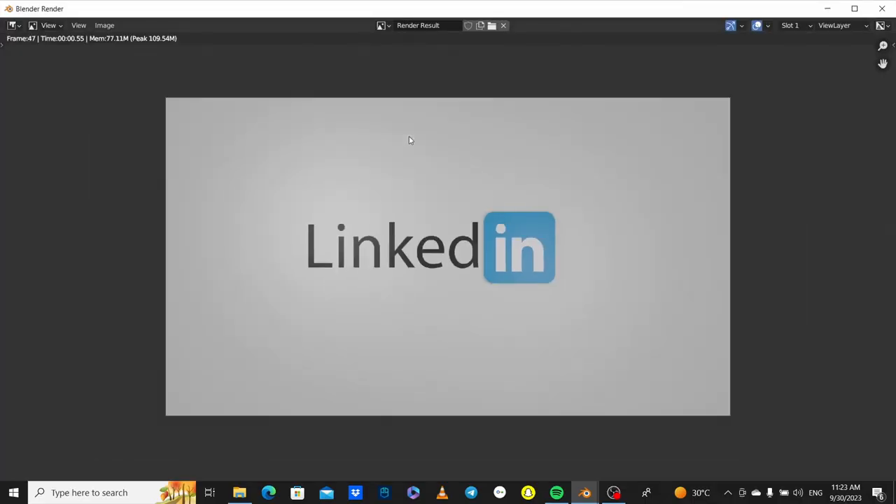
{"action": "scroll", "coordinate": [404, 143], "scroll_direction": "up", "scroll_amount": 3}
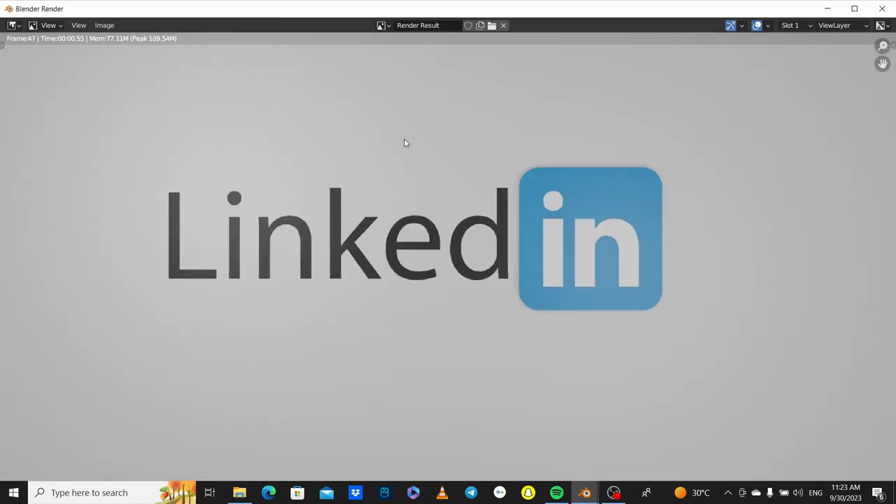
{"action": "scroll", "coordinate": [404, 142], "scroll_direction": "down", "scroll_amount": 2}
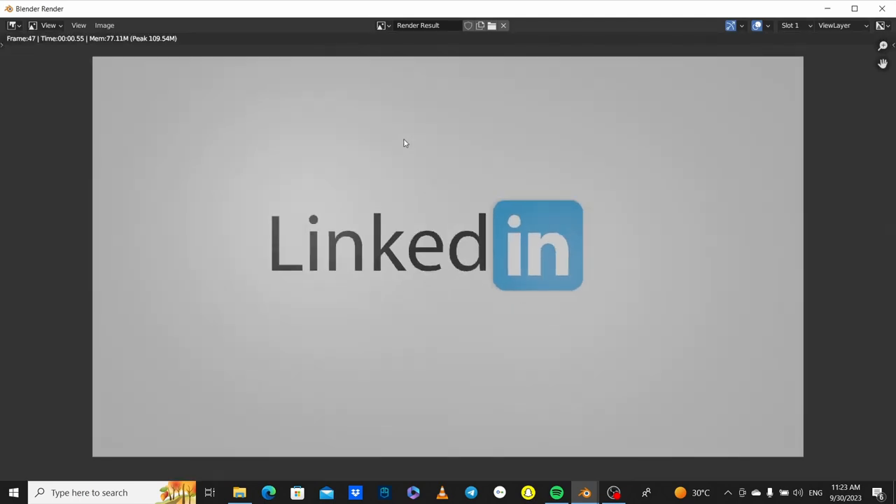
{"action": "left_click", "coordinate": [882, 8]}
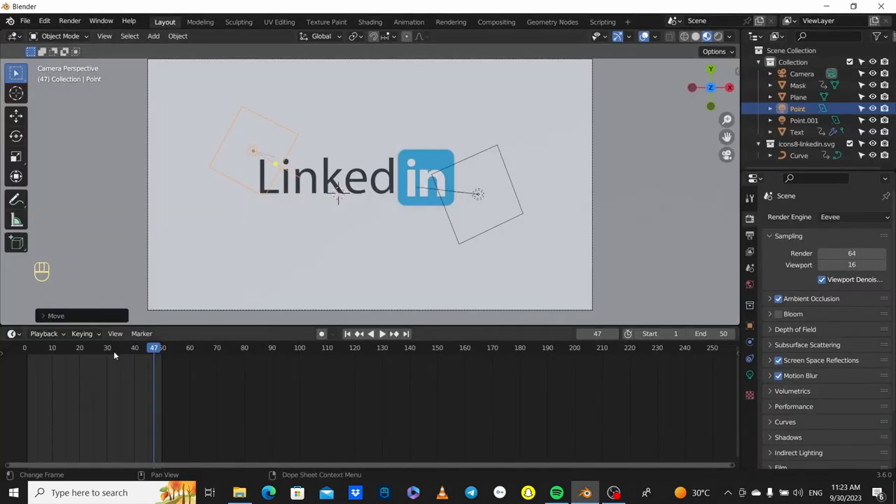
Play the animation from the start in the camera view to check the logo reveal, and stop playback.
{"action": "left_click_drag", "start_coordinate": [114, 355], "coordinate": [25, 353]}
{"action": "key", "text": "space"}
{"action": "key", "text": "space"}
{"action": "key", "text": "space"}
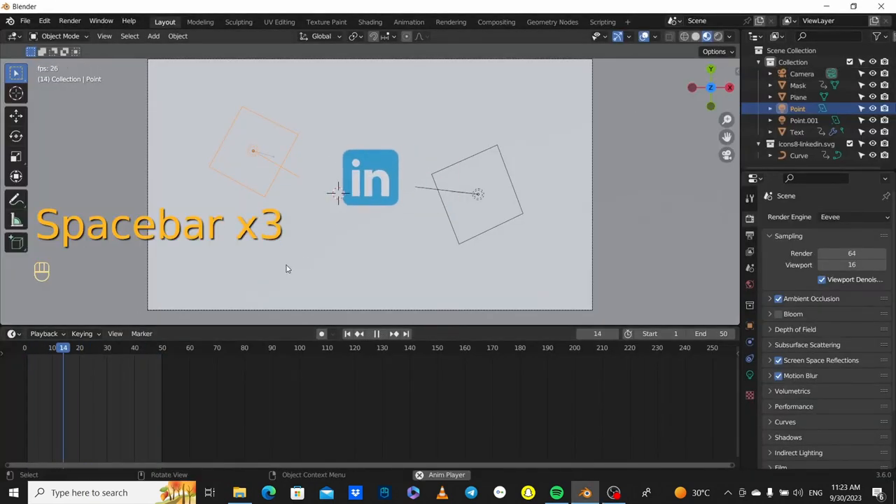
{"action": "key", "text": "space"}
{"action": "key", "text": "space"}
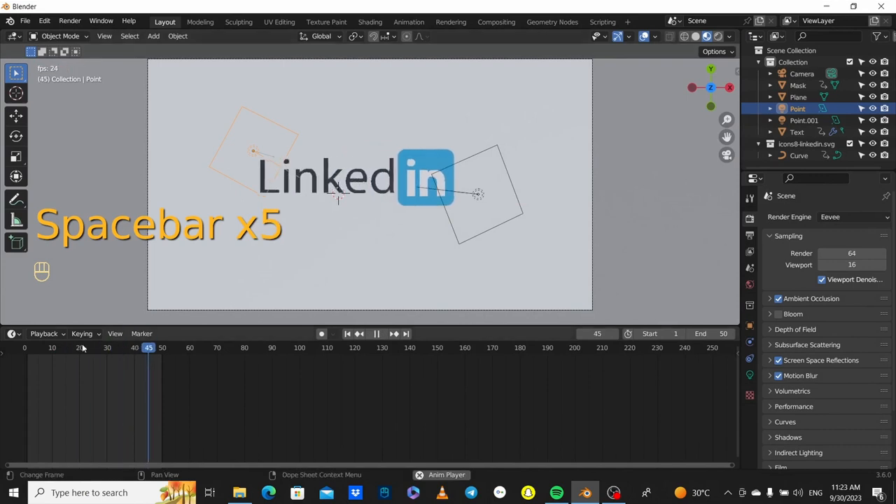
{"action": "key", "text": "space"}
{"action": "key", "text": "space"}
{"action": "key", "text": "space"}
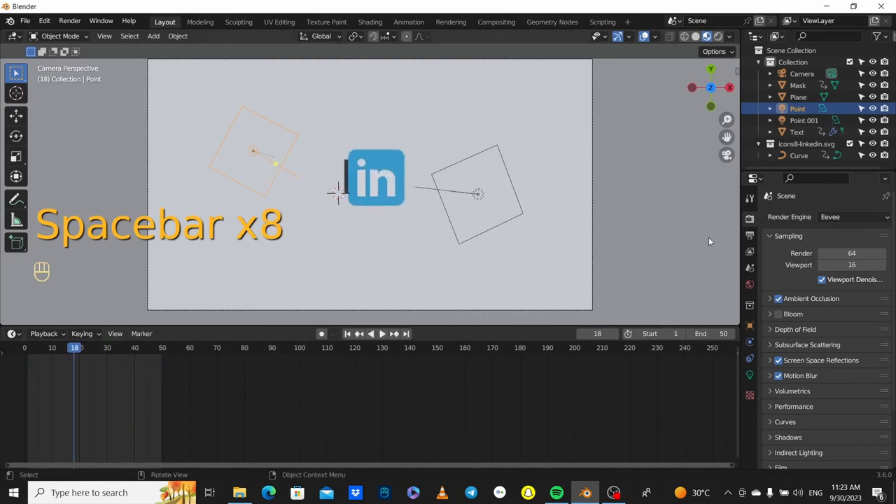
In the output settings, view the output folder's contents without changing the path, and set the file format to FFmpeg Video.
{"action": "left_click", "coordinate": [749, 235]}
{"action": "scroll", "coordinate": [886, 388], "scroll_direction": "down", "scroll_amount": 5}
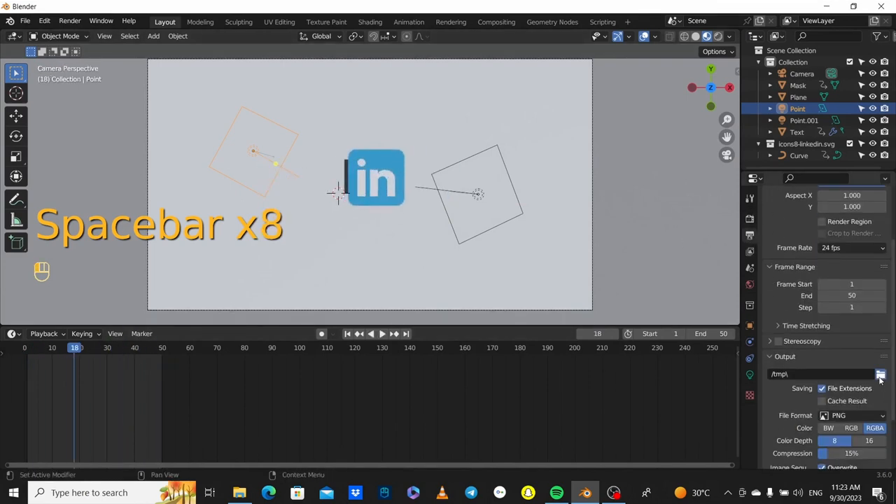
{"action": "left_click", "coordinate": [880, 375]}
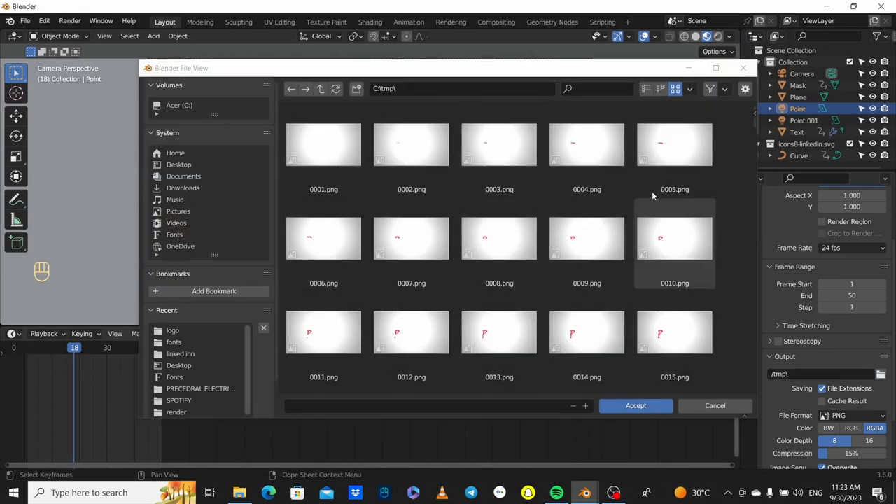
{"action": "left_click", "coordinate": [742, 68]}
{"action": "scroll", "coordinate": [867, 364], "scroll_direction": "down", "scroll_amount": 3}
{"action": "left_click", "coordinate": [864, 347]}
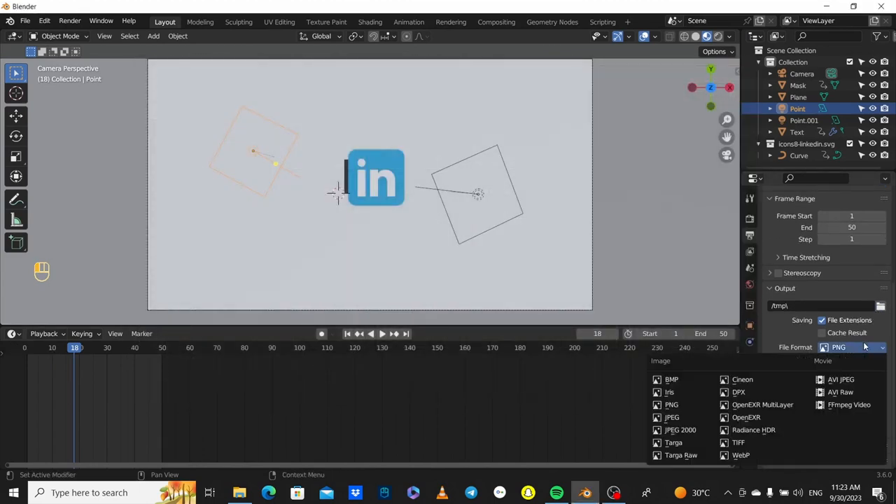
{"action": "left_click", "coordinate": [846, 404]}
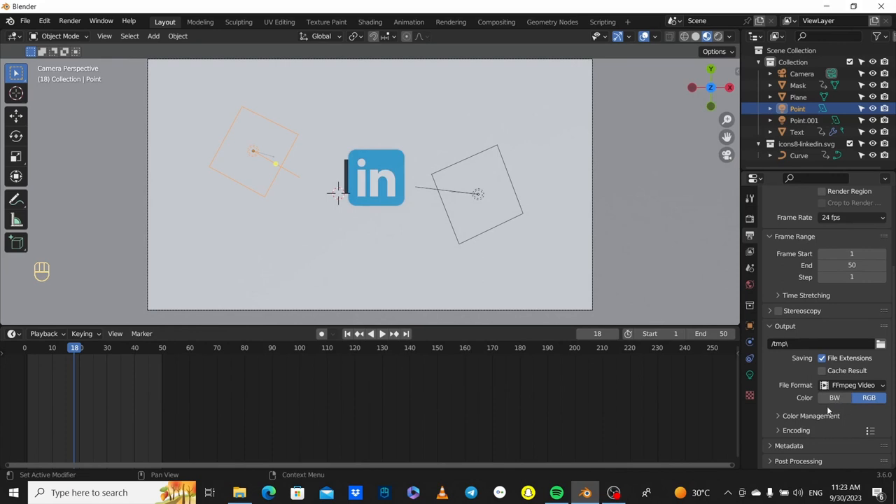
Set the video encoding container to MPEG-4 and view the available output quality options.
{"action": "left_click", "coordinate": [818, 427]}
{"action": "scroll", "coordinate": [840, 426], "scroll_direction": "down", "scroll_amount": 2}
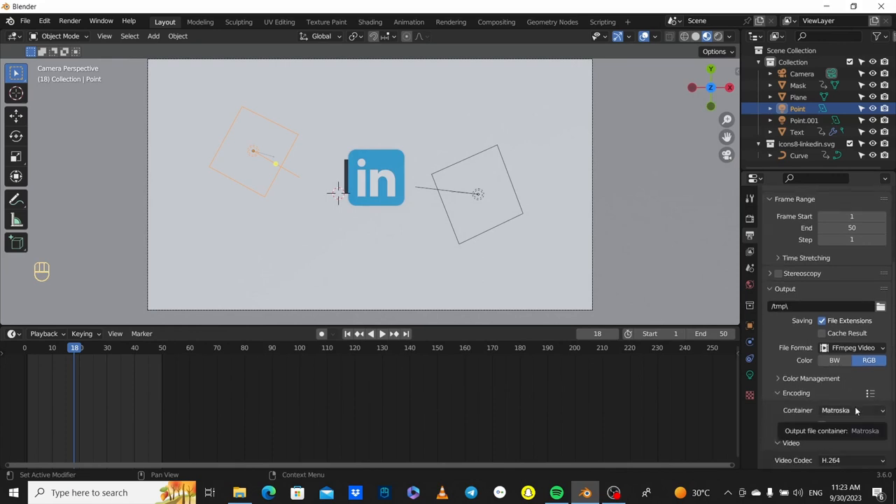
{"action": "left_click", "coordinate": [854, 410]}
{"action": "left_click", "coordinate": [856, 375]}
{"action": "scroll", "coordinate": [860, 395], "scroll_direction": "down", "scroll_amount": 7}
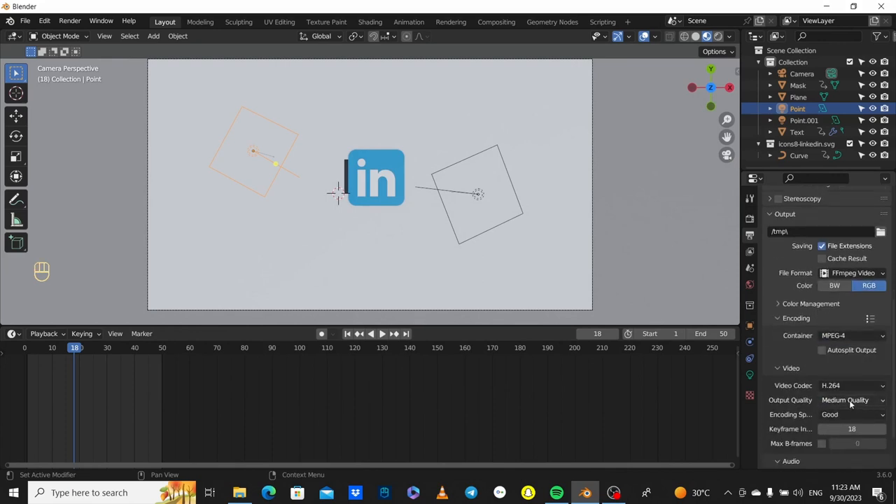
{"action": "left_click", "coordinate": [857, 350]}
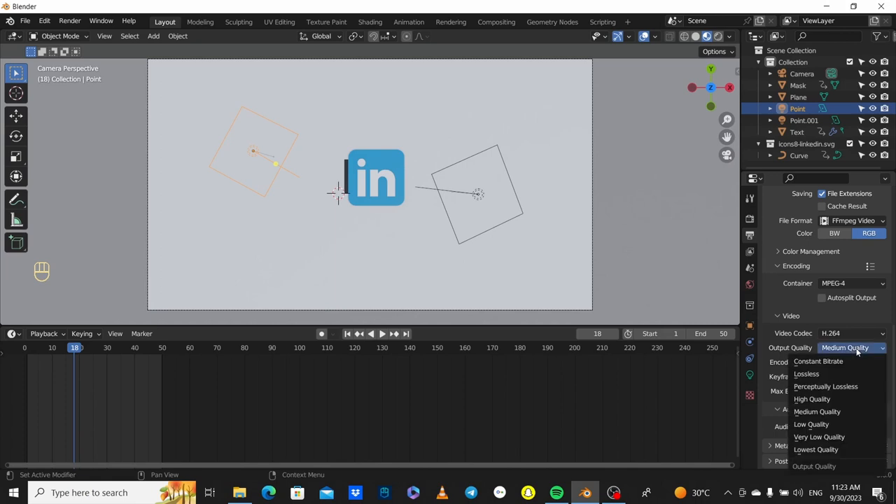
{"action": "left_click", "coordinate": [818, 316]}
In the render color management, set the view transform to Standard and the look to Medium High Contrast.
{"action": "left_click", "coordinate": [749, 219]}
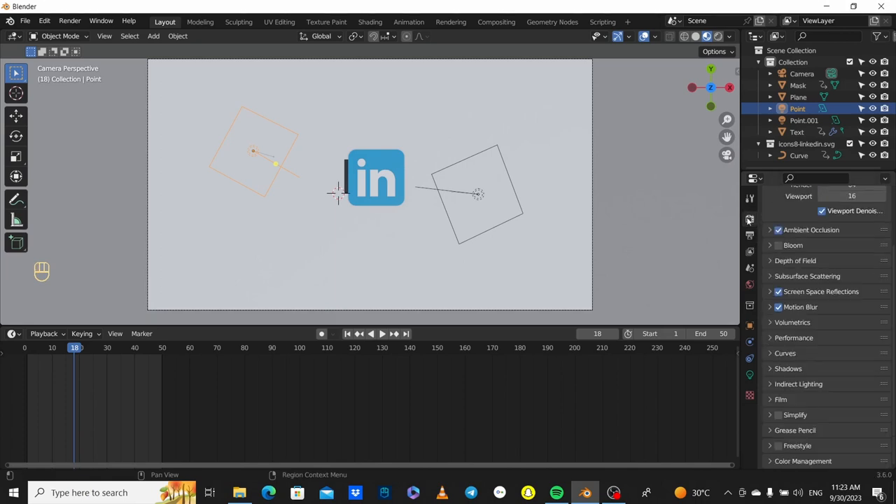
{"action": "scroll", "coordinate": [826, 462], "scroll_direction": "down", "scroll_amount": 4}
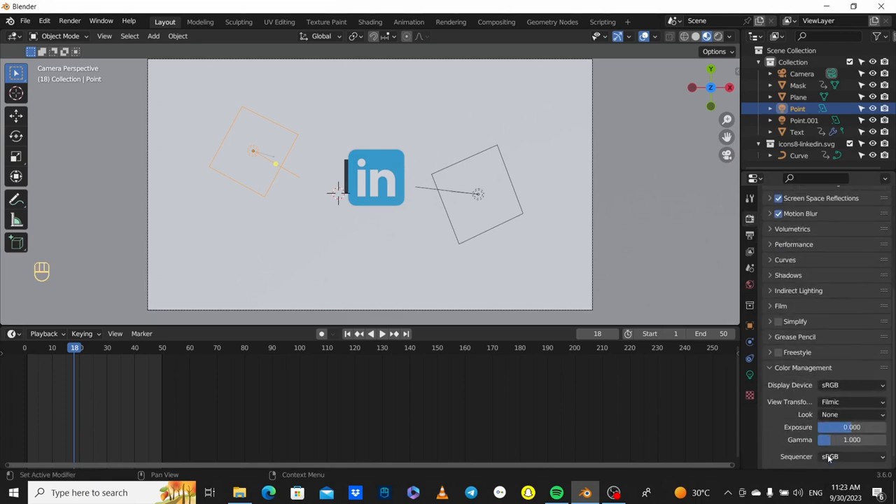
{"action": "left_click", "coordinate": [840, 402]}
{"action": "left_click", "coordinate": [822, 388]}
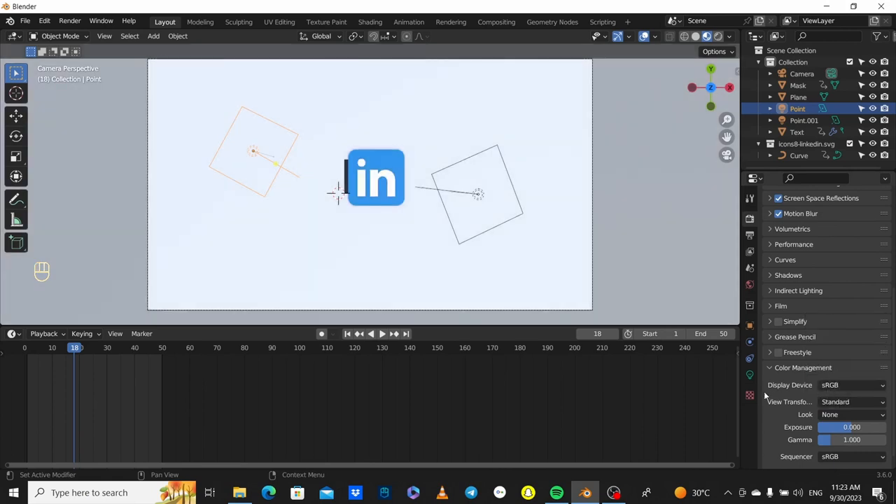
{"action": "left_click", "coordinate": [852, 413]}
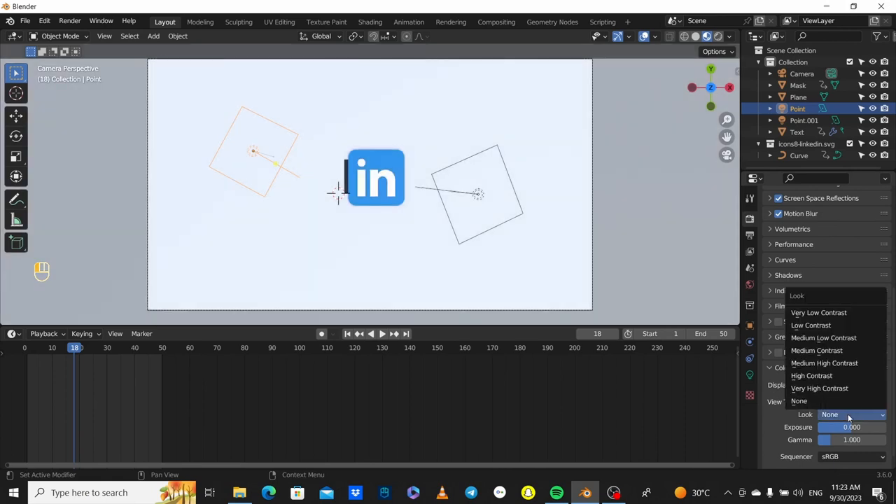
{"action": "left_click", "coordinate": [832, 363]}
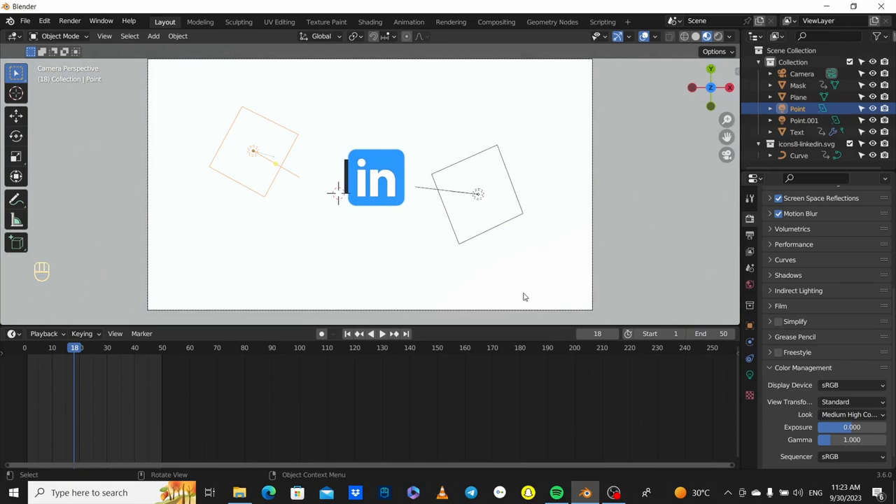
Render a still image of frame 18 to check the new color settings, and close the render window.
{"action": "left_click", "coordinate": [79, 23]}
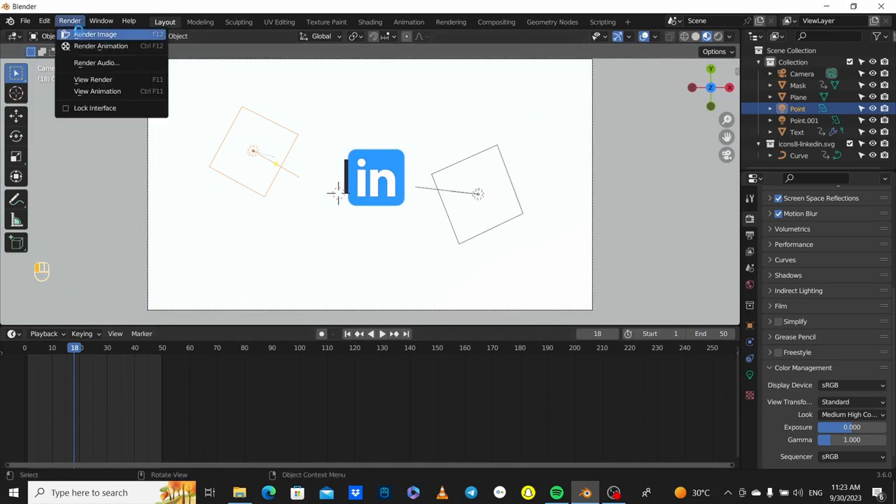
{"action": "left_click", "coordinate": [91, 32]}
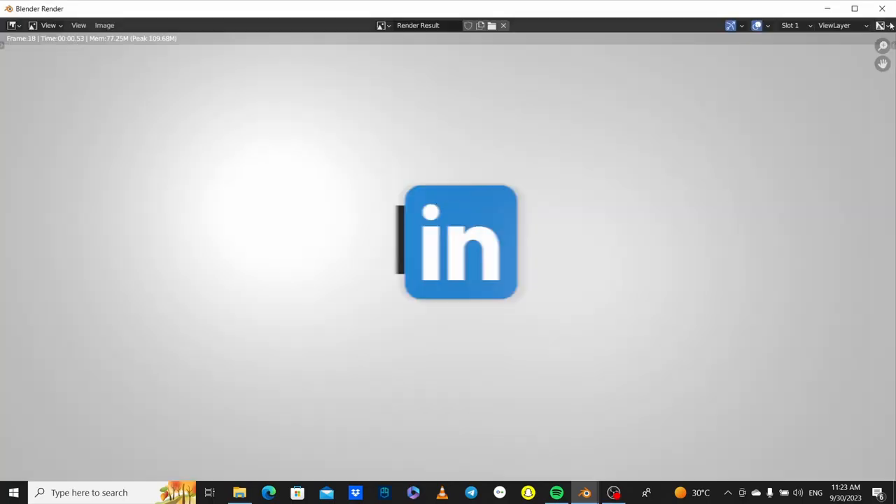
{"action": "left_click", "coordinate": [882, 8]}
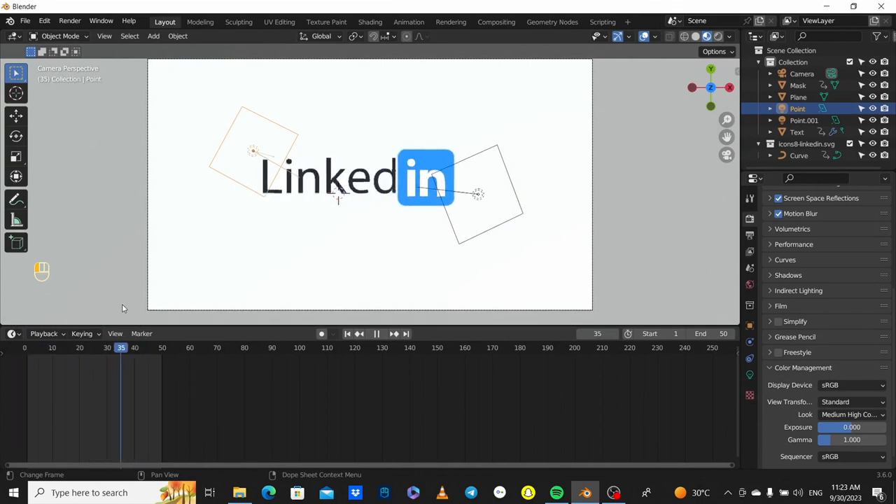
Stop playback around frame 35 with the full LinkedIn logo revealed, and render a still image of that frame.
{"action": "key", "text": "space"}
{"action": "left_click", "coordinate": [69, 21]}
{"action": "left_click", "coordinate": [96, 32]}
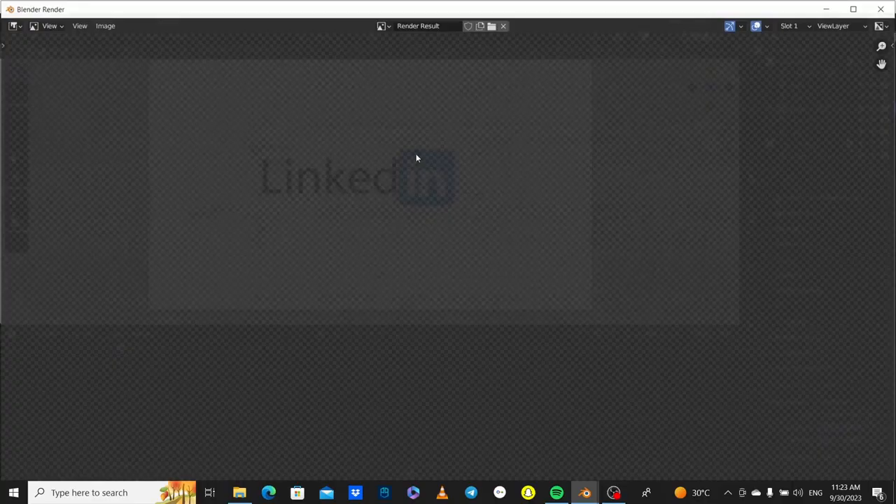